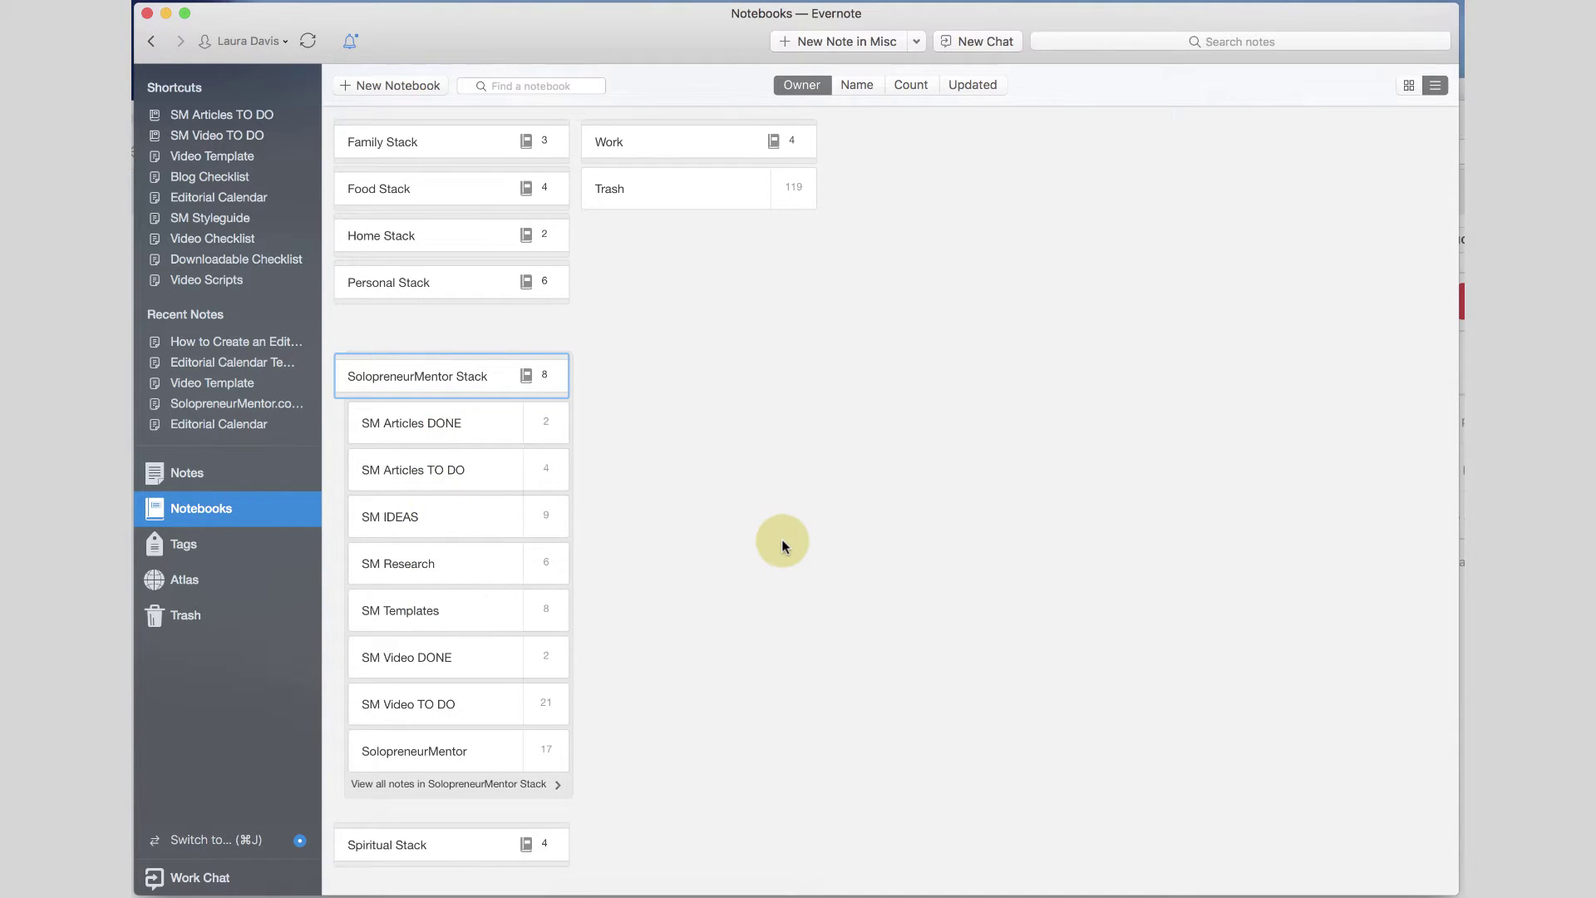
drag(500, 427, 760, 402)
drag(414, 319, 419, 438)
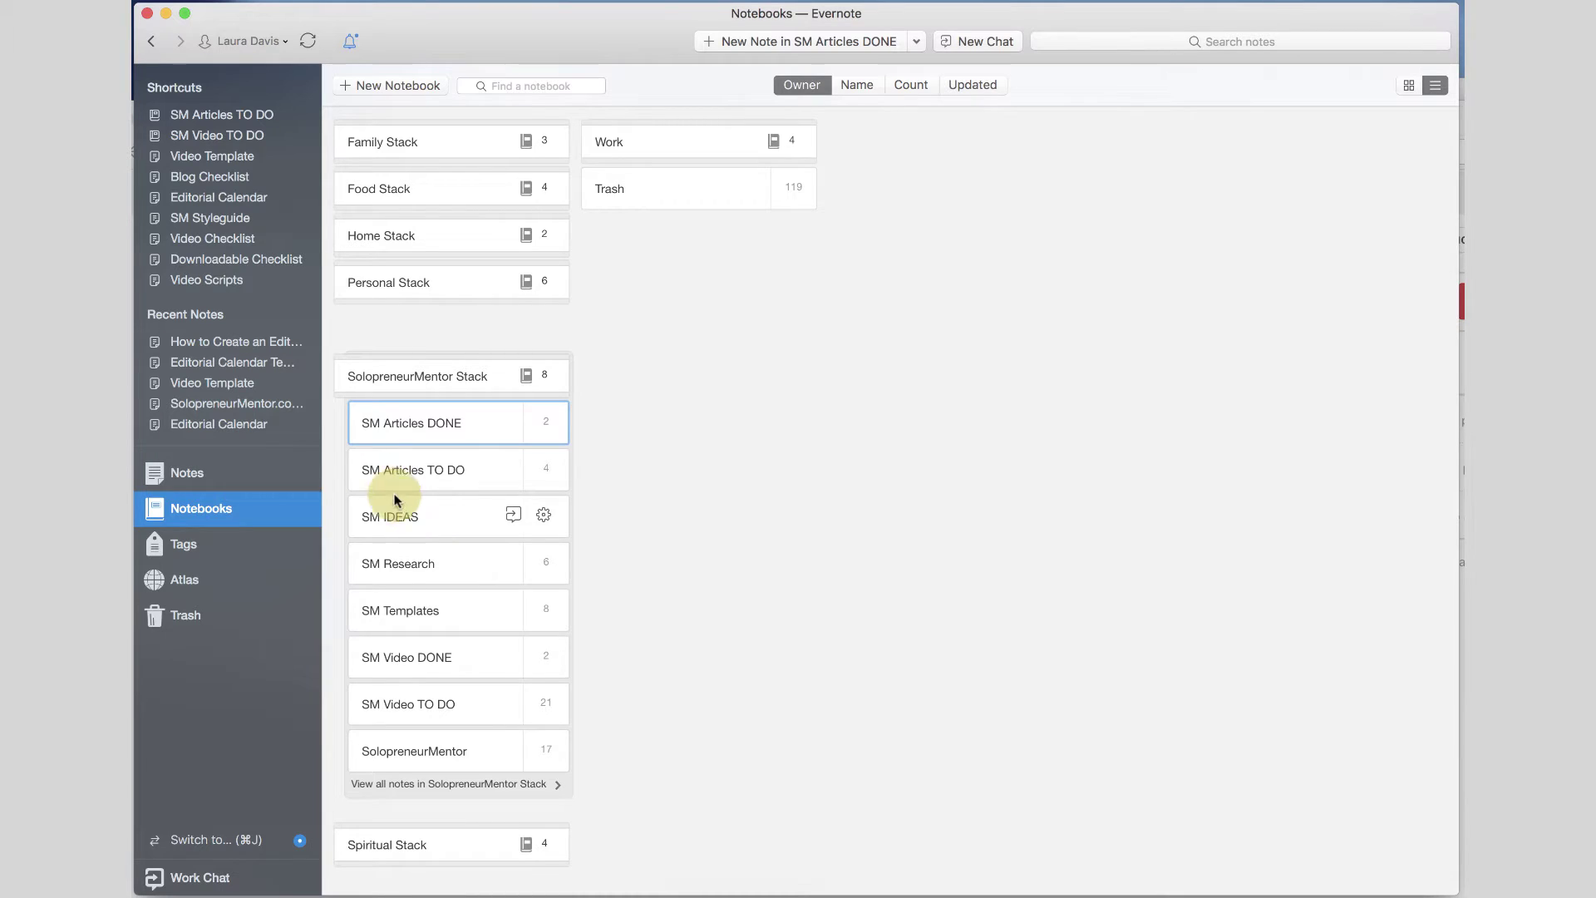
- Open the Editorial Calendar shortcut and display the SolopreneurMentor notebook in Card View
click(187, 197)
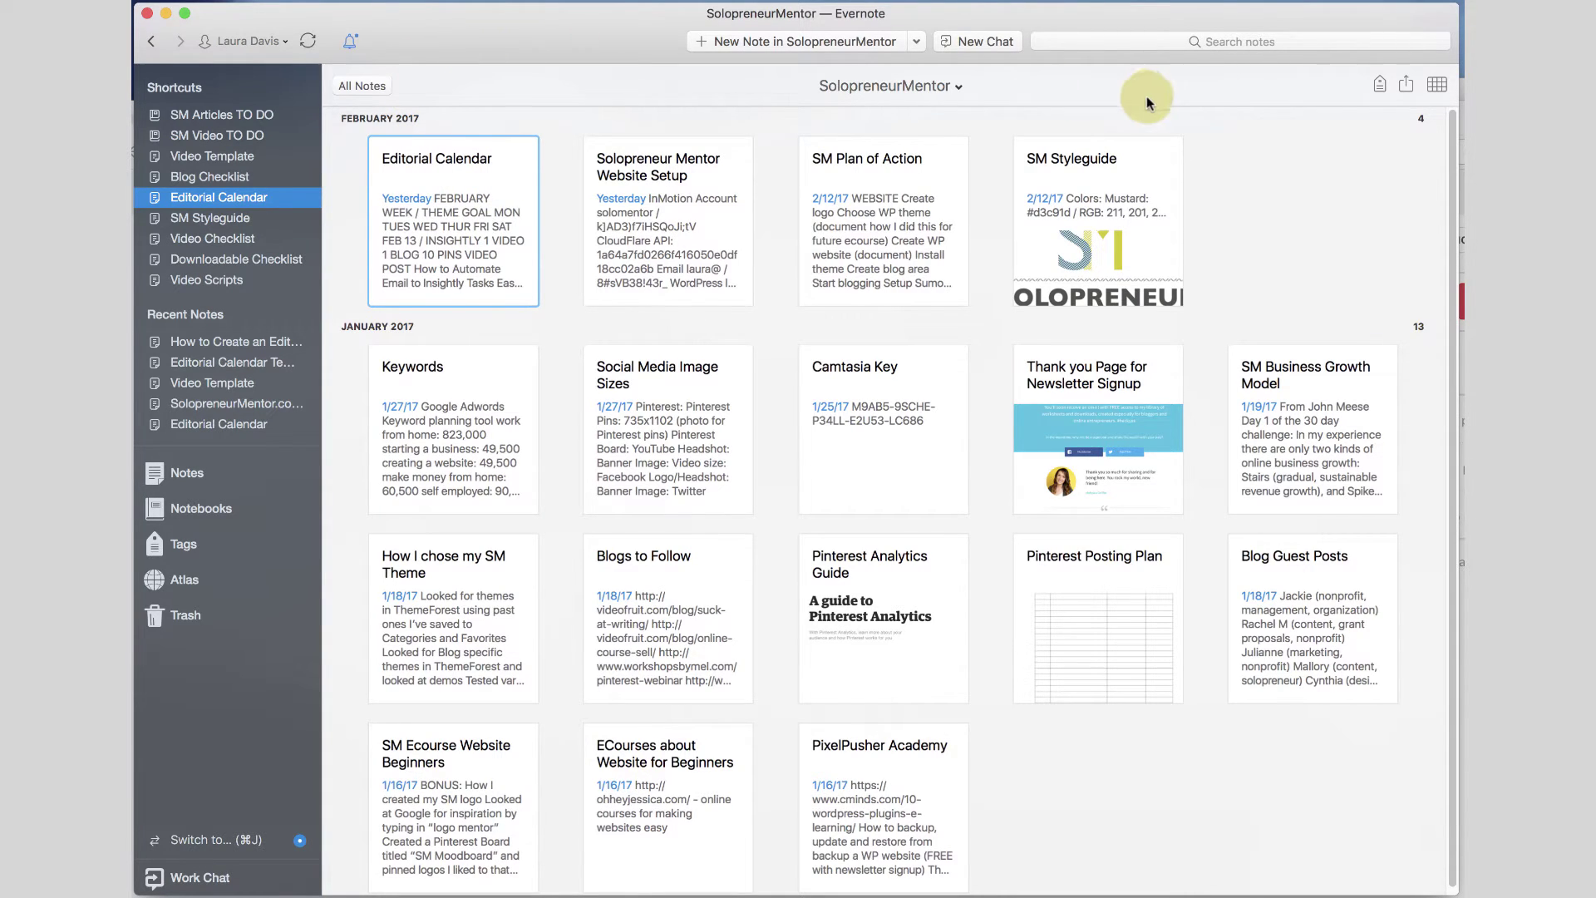
click(1436, 86)
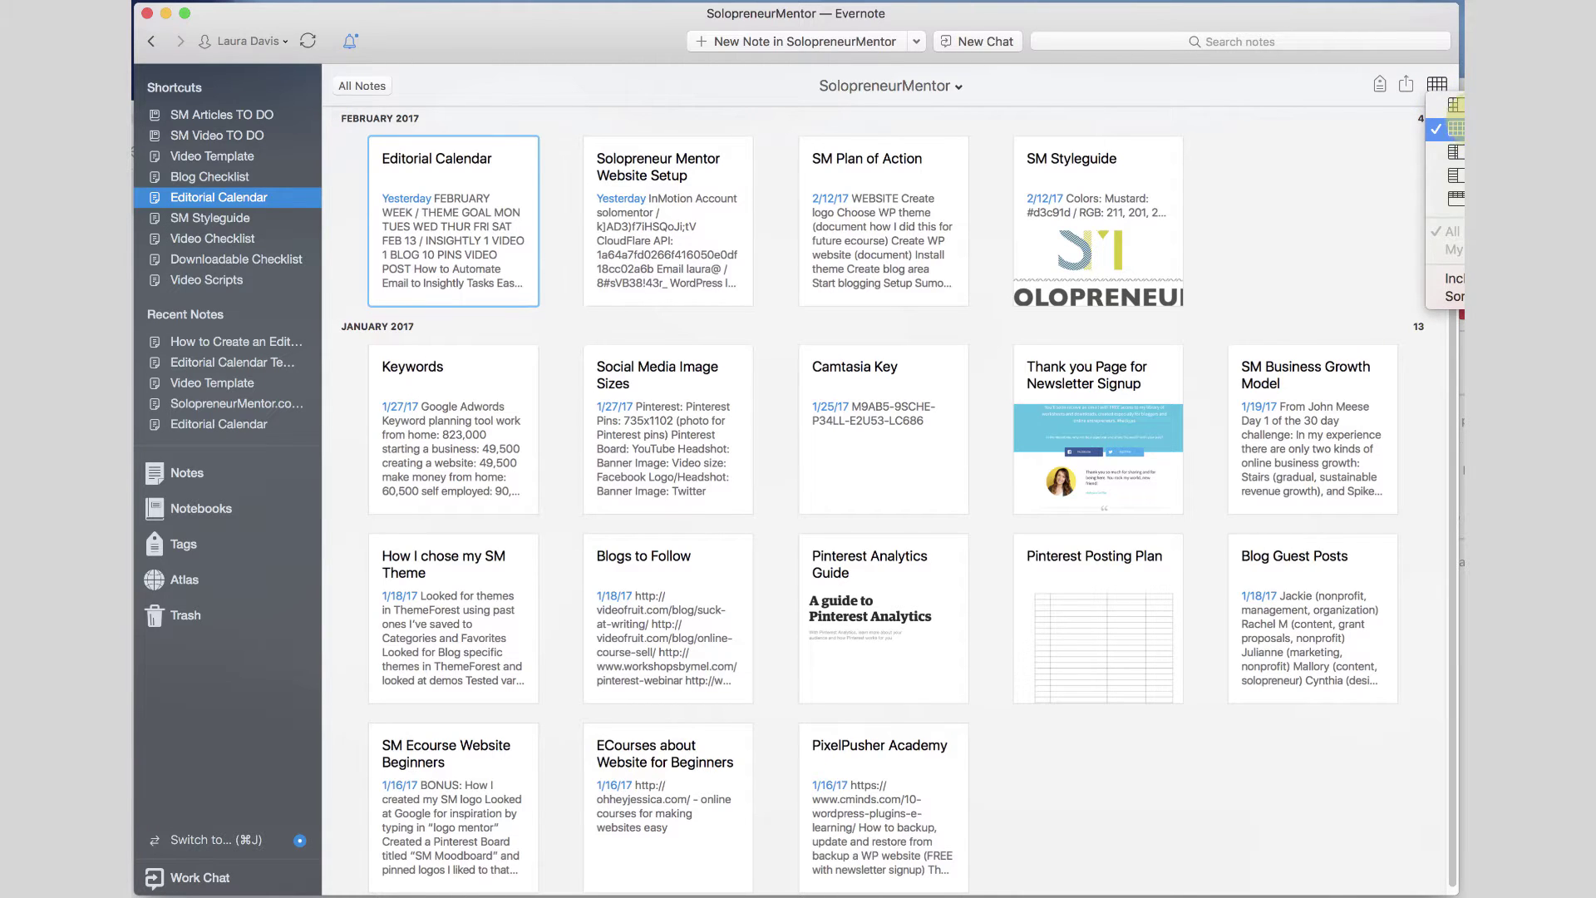
click(1454, 105)
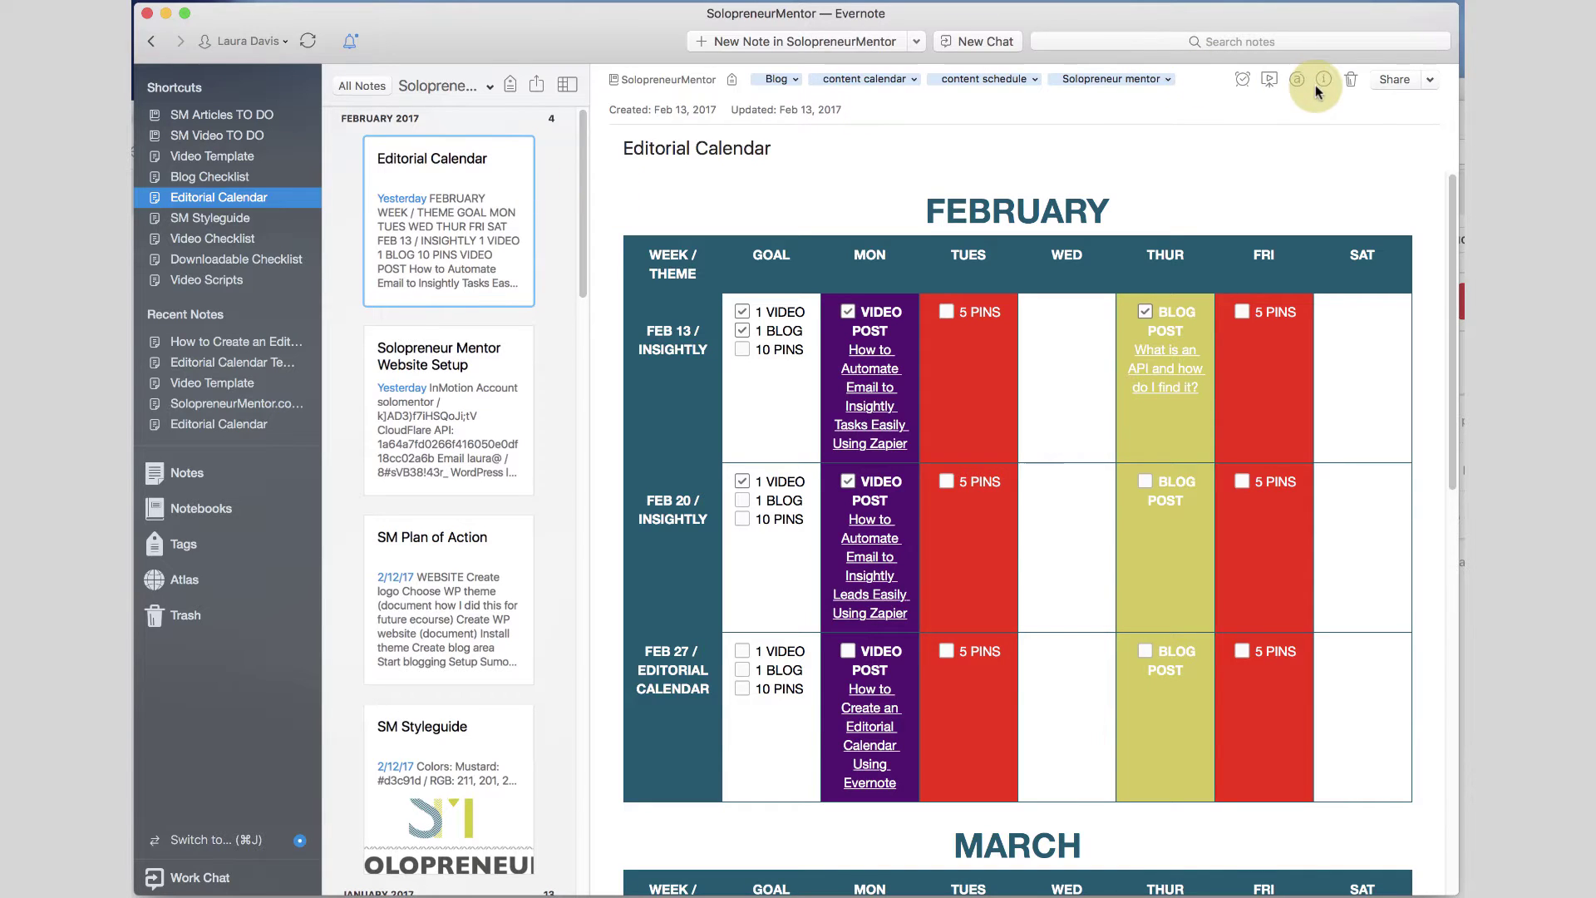
- Switch the notebook to Expanded Card View, then open the Editorial Calendar note in its own window and widen that window
click(576, 92)
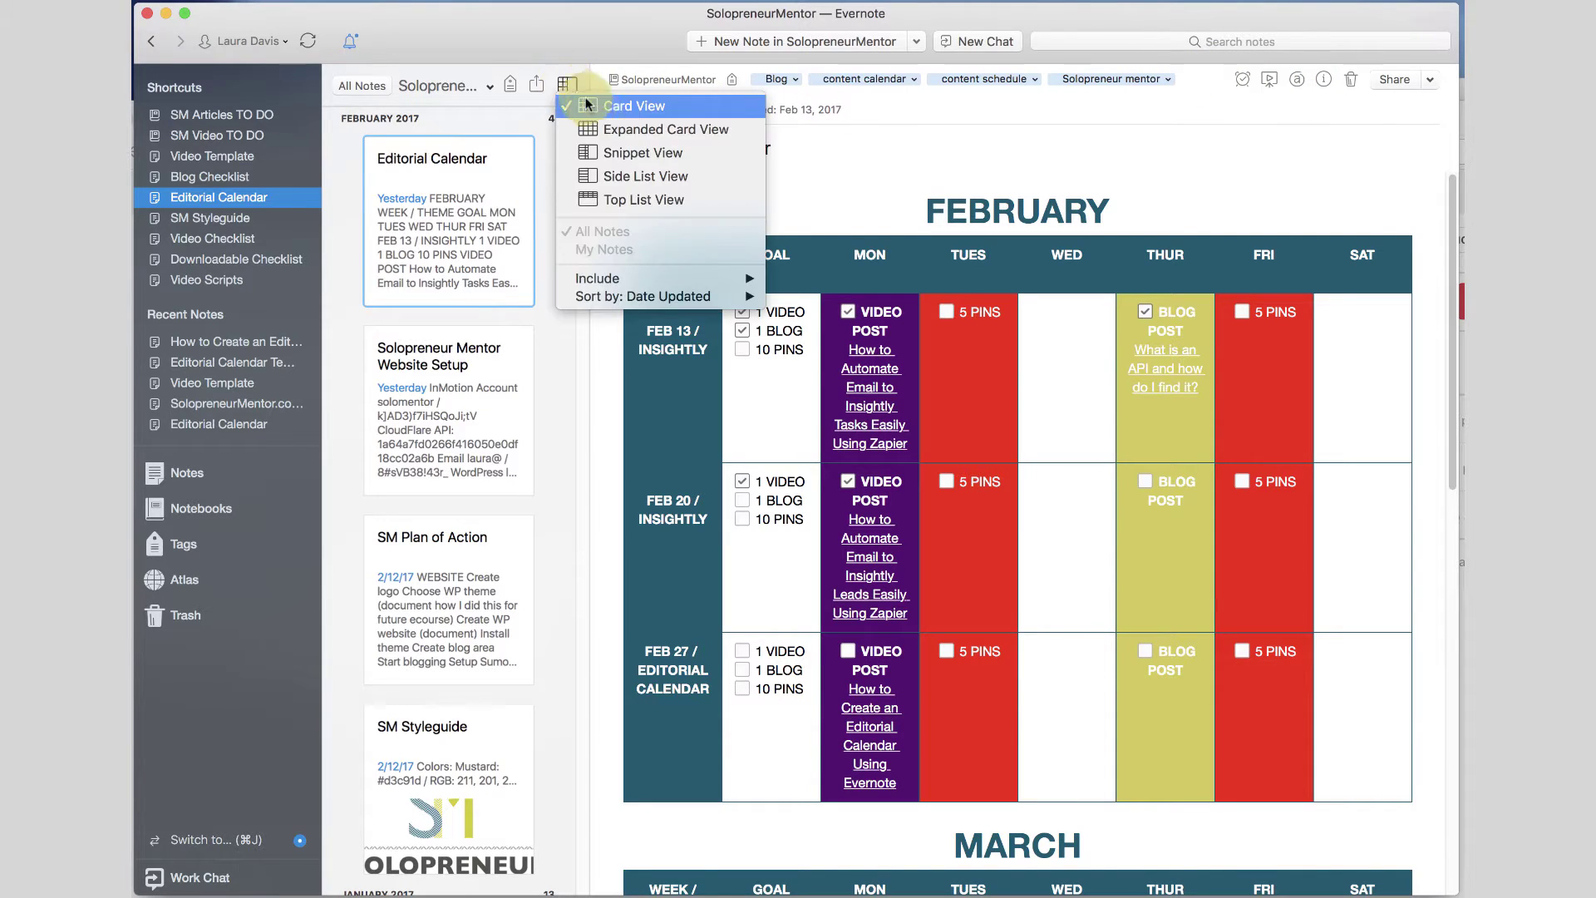
click(604, 126)
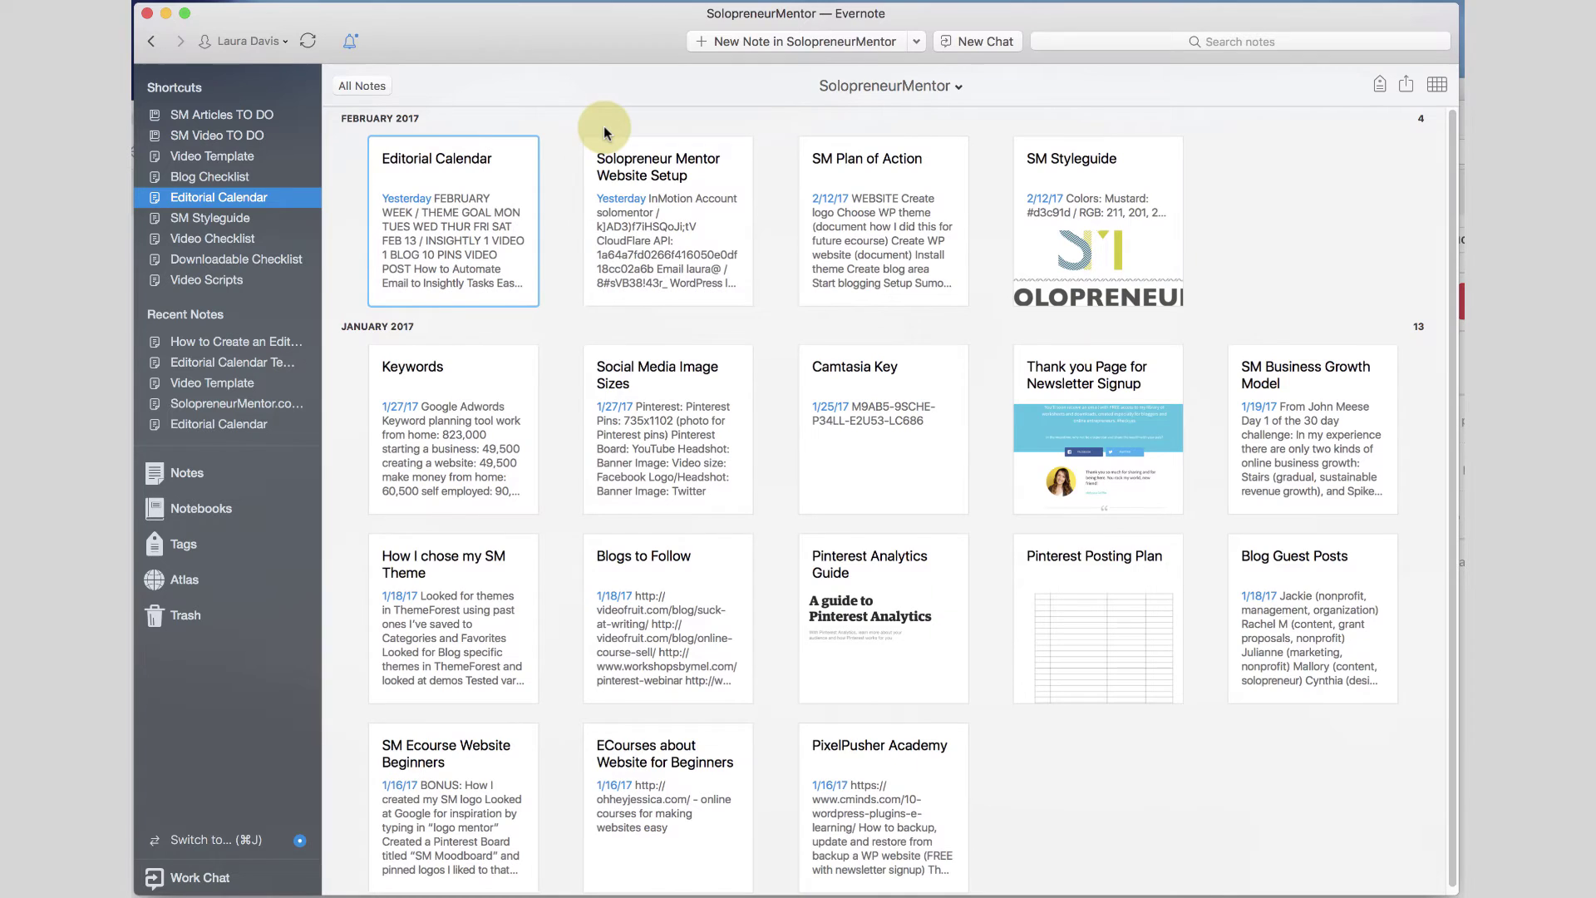
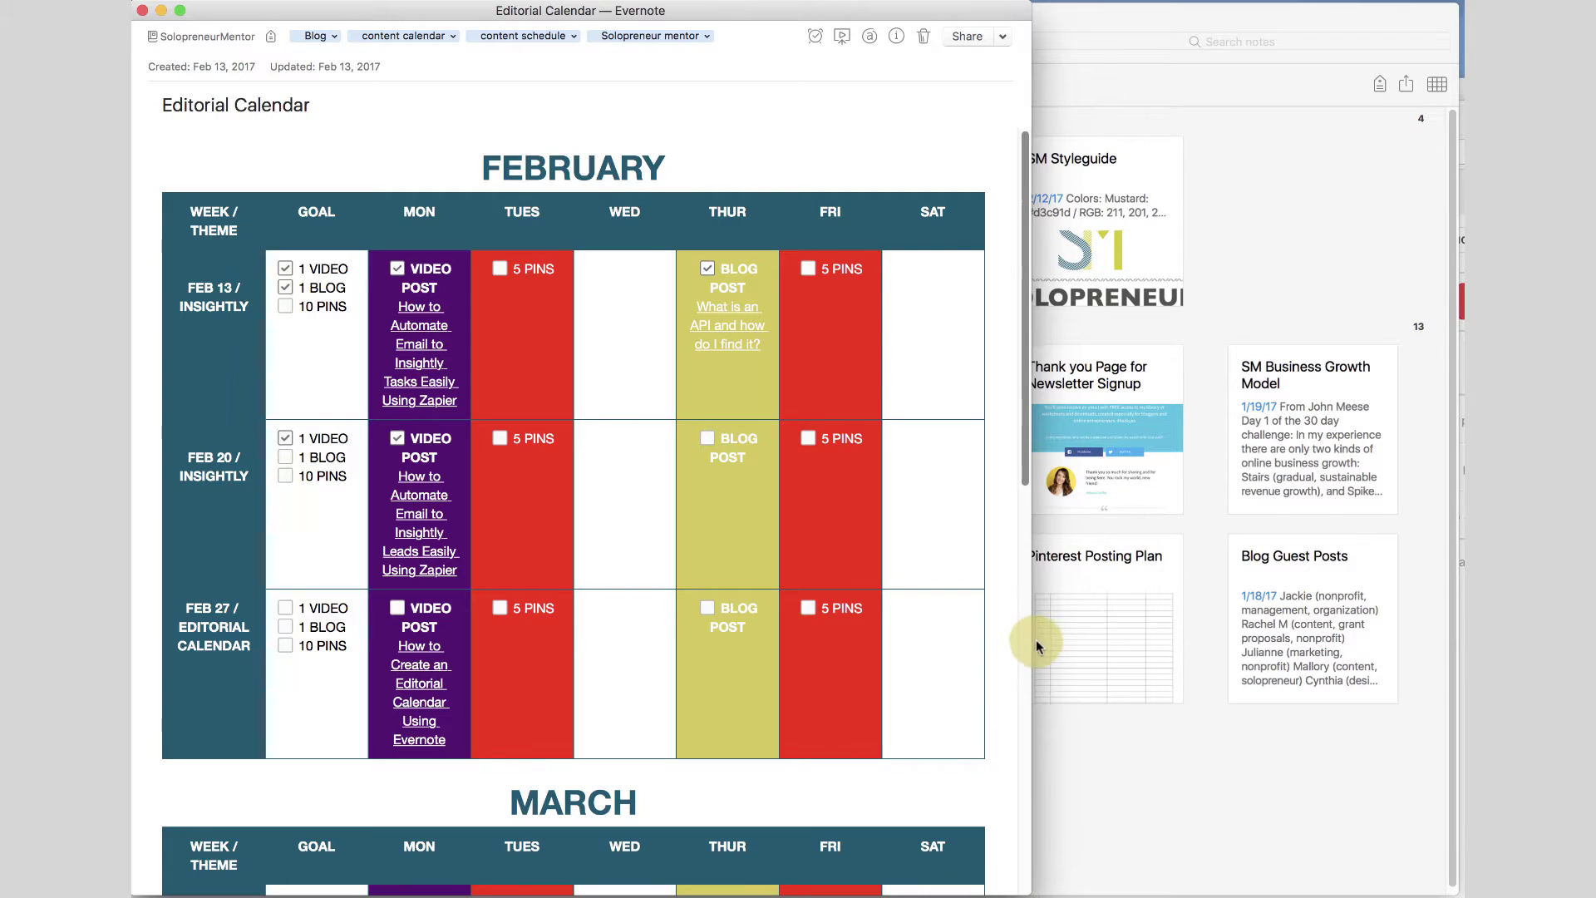
drag(1031, 636, 1453, 610)
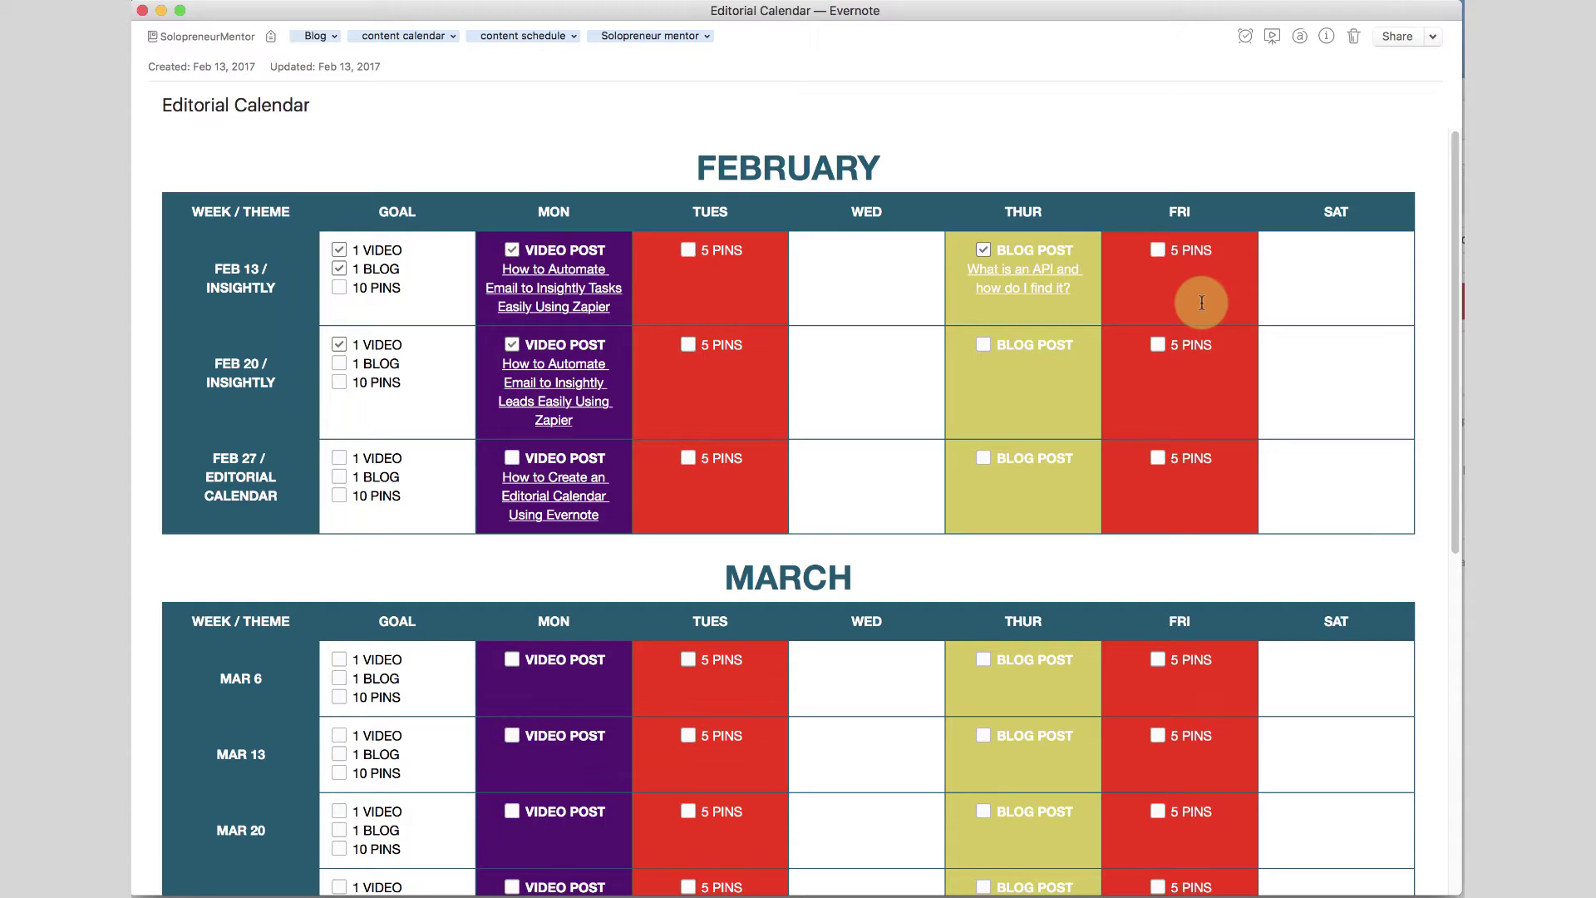
- Examine the February, March and April tables of the calendar, including the dates and topics in the Week / Theme column
drag(703, 160, 1331, 550)
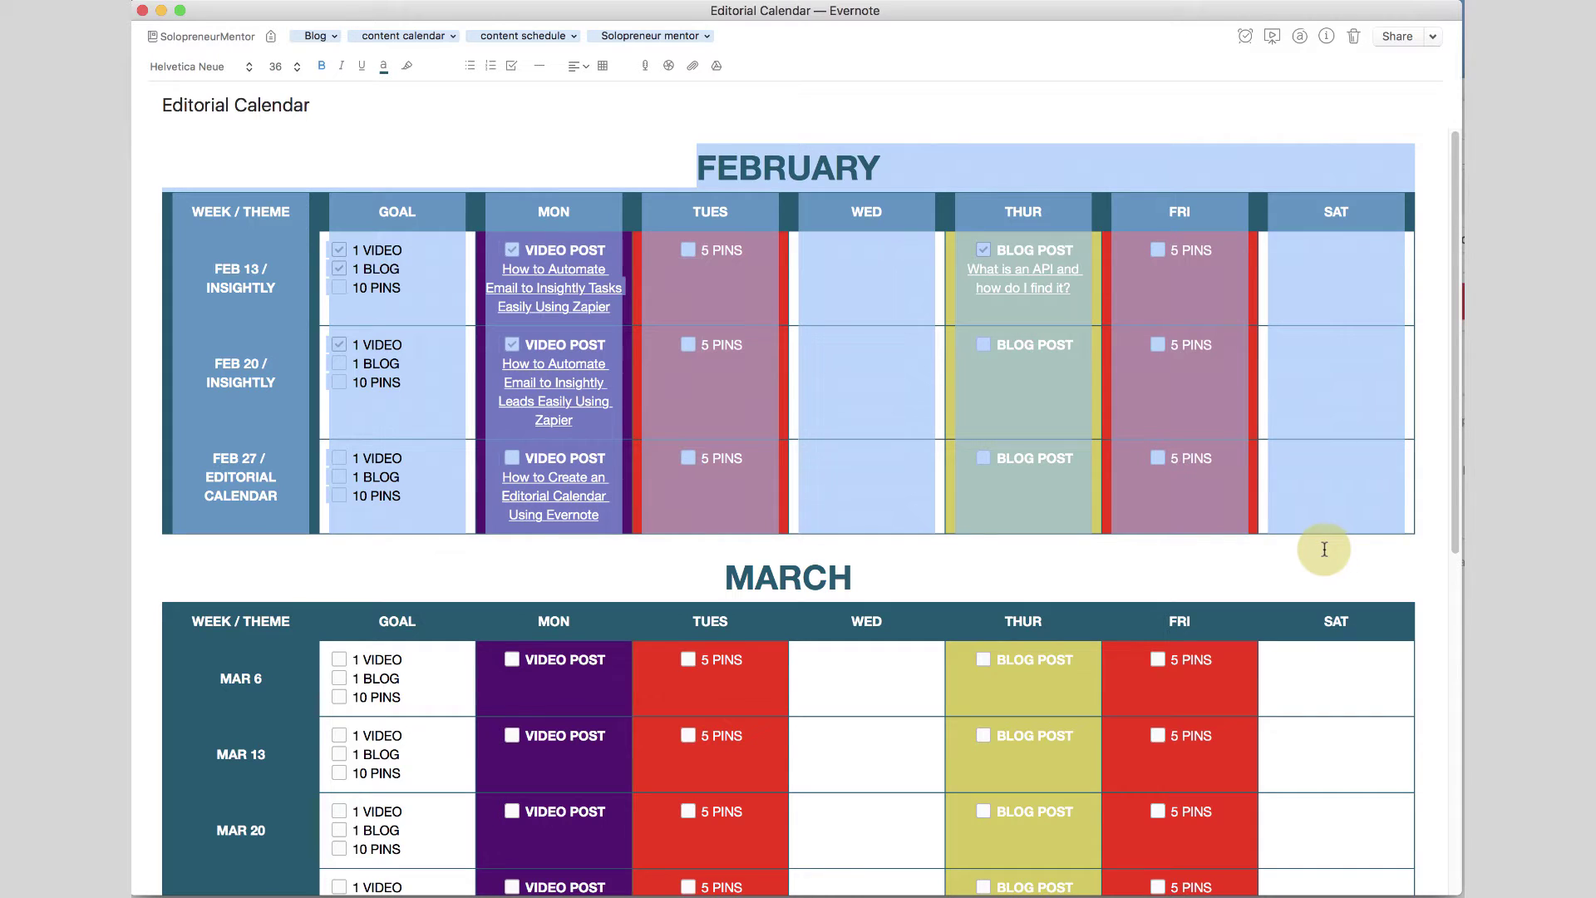
click(1144, 558)
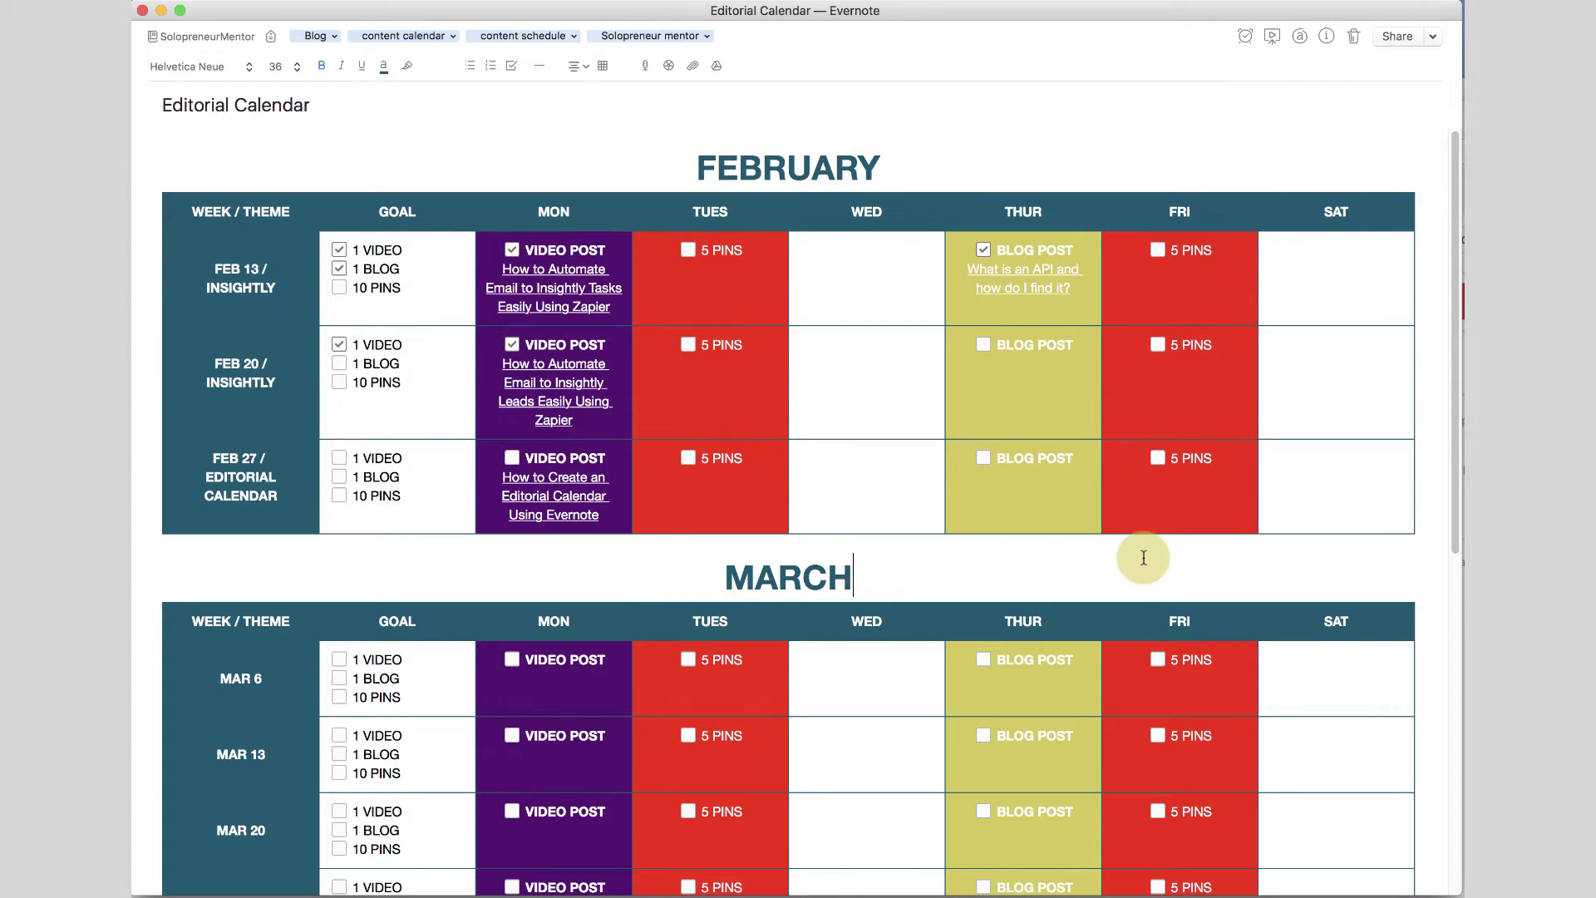
scroll(1144, 557, down, 4)
scroll(1144, 558, down, 12)
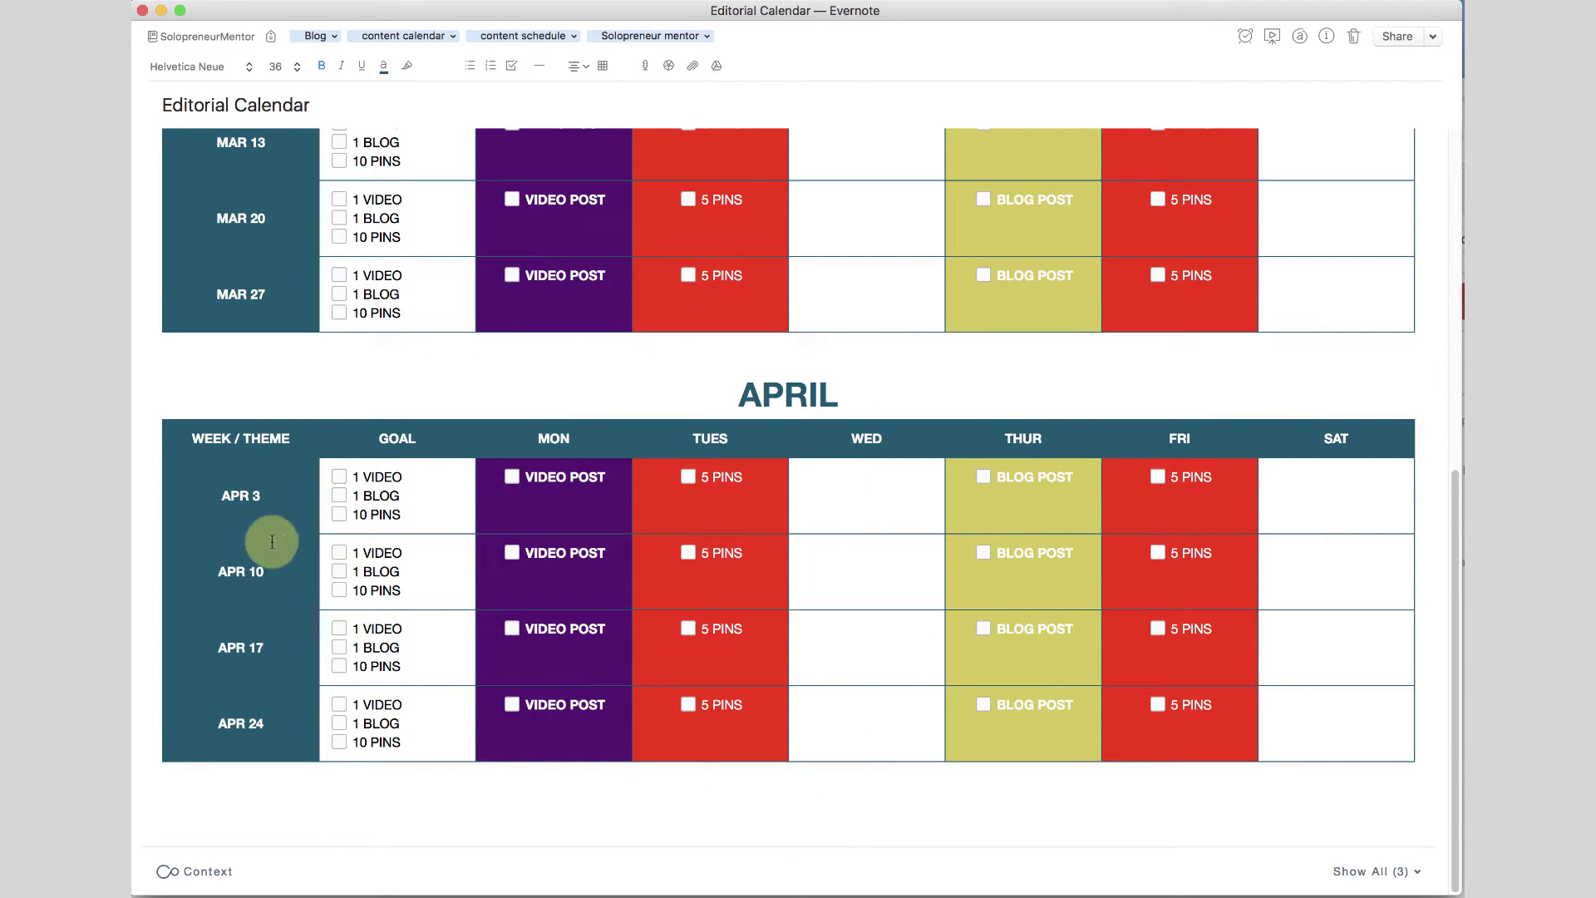
click(217, 492)
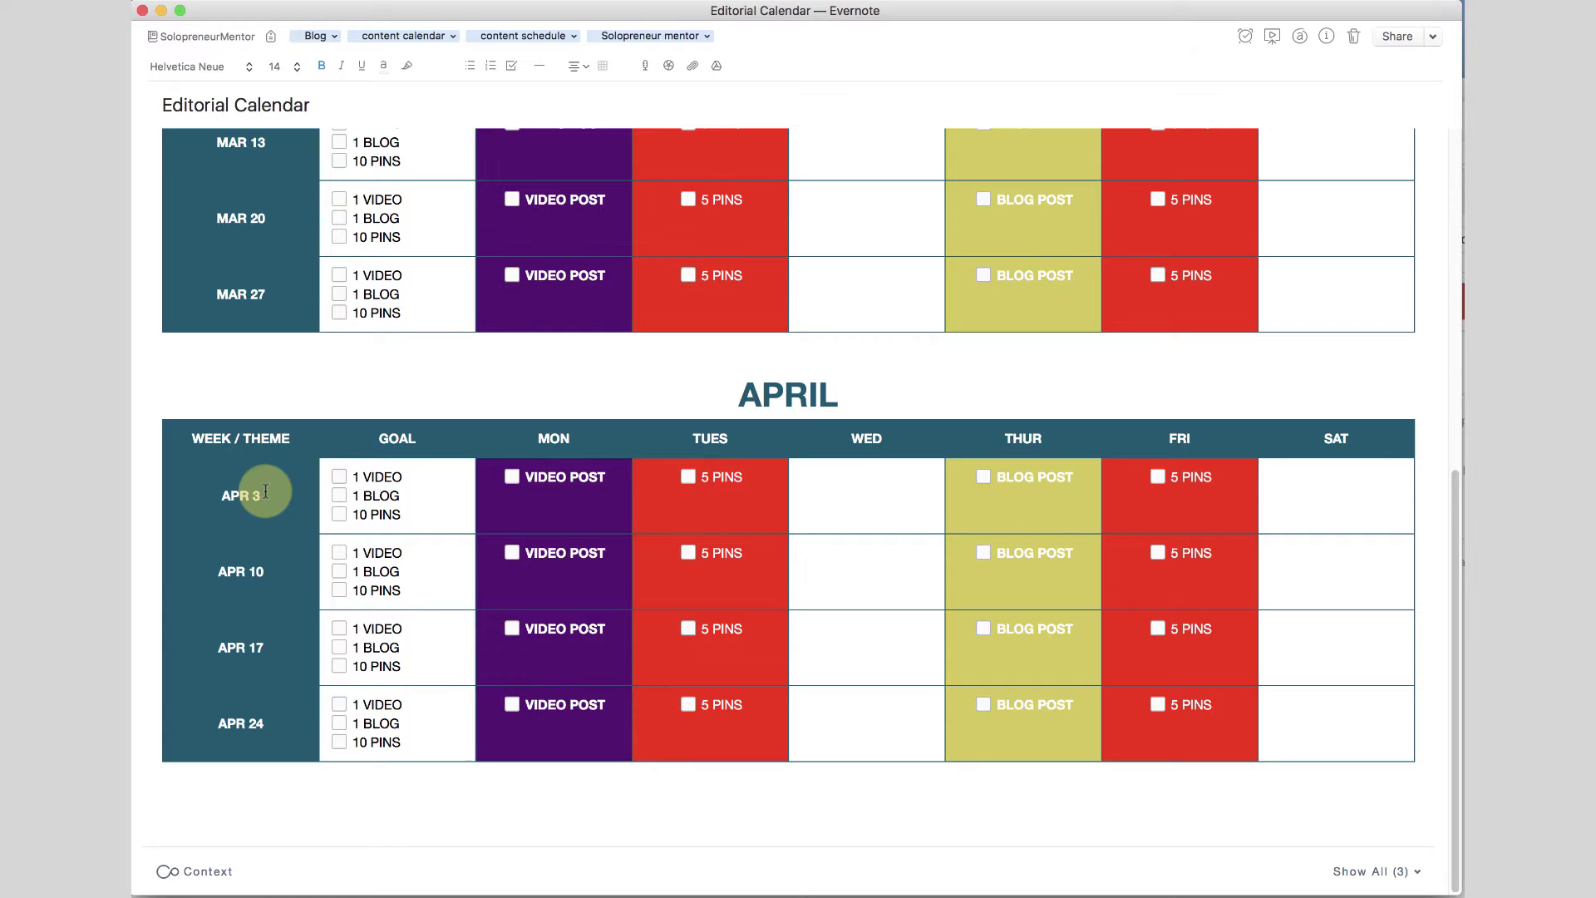
scroll(266, 491, up, 10)
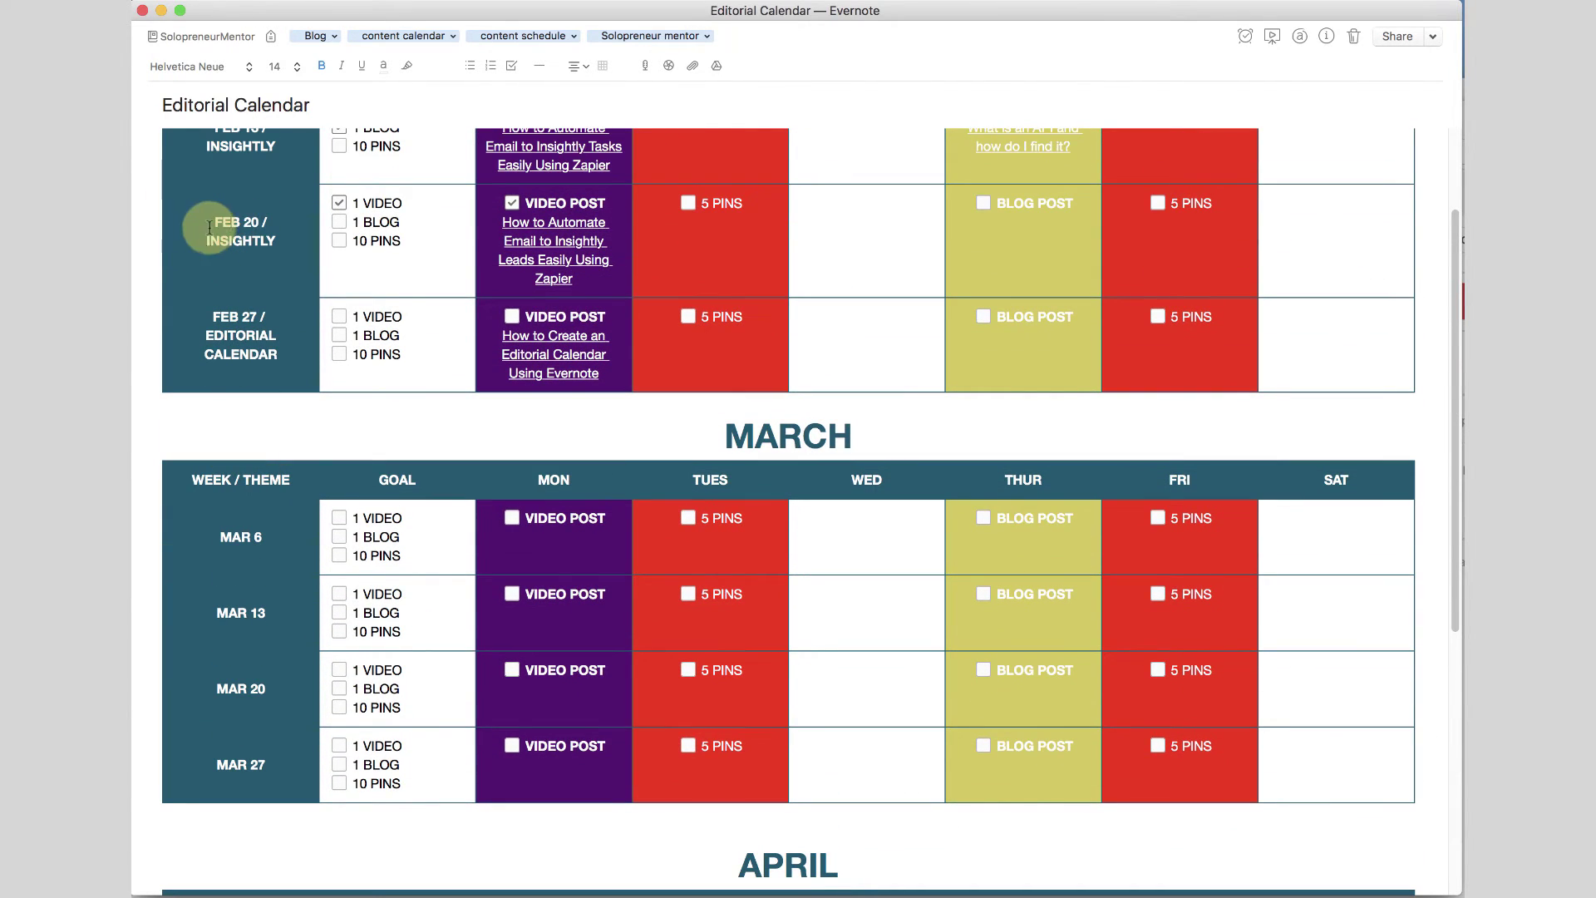
drag(205, 241, 279, 242)
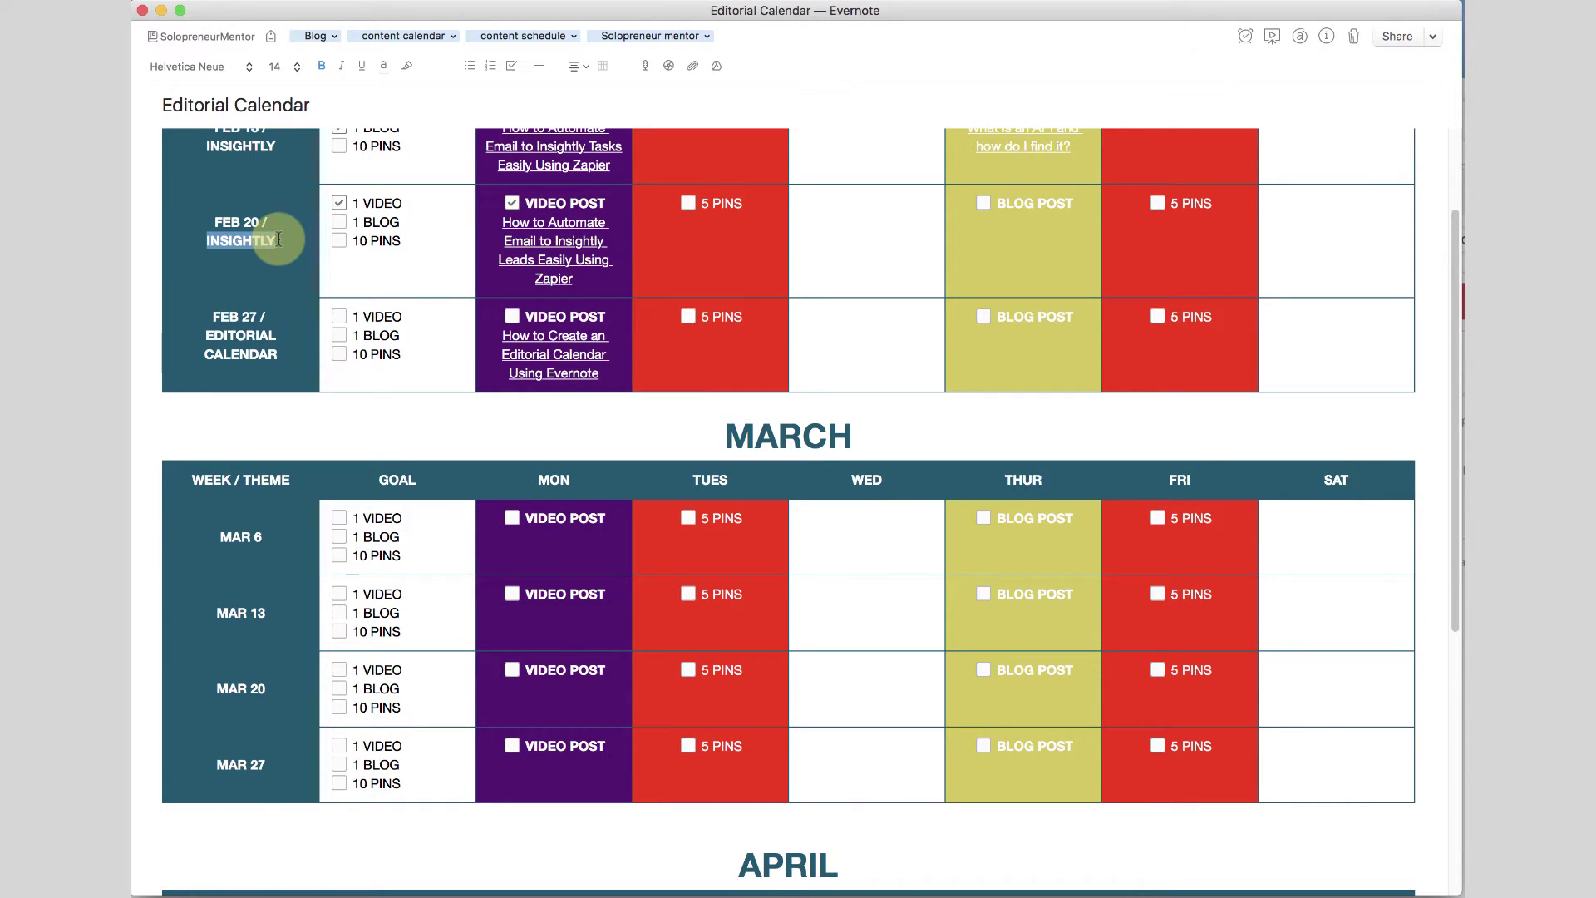
scroll(279, 239, down, 8)
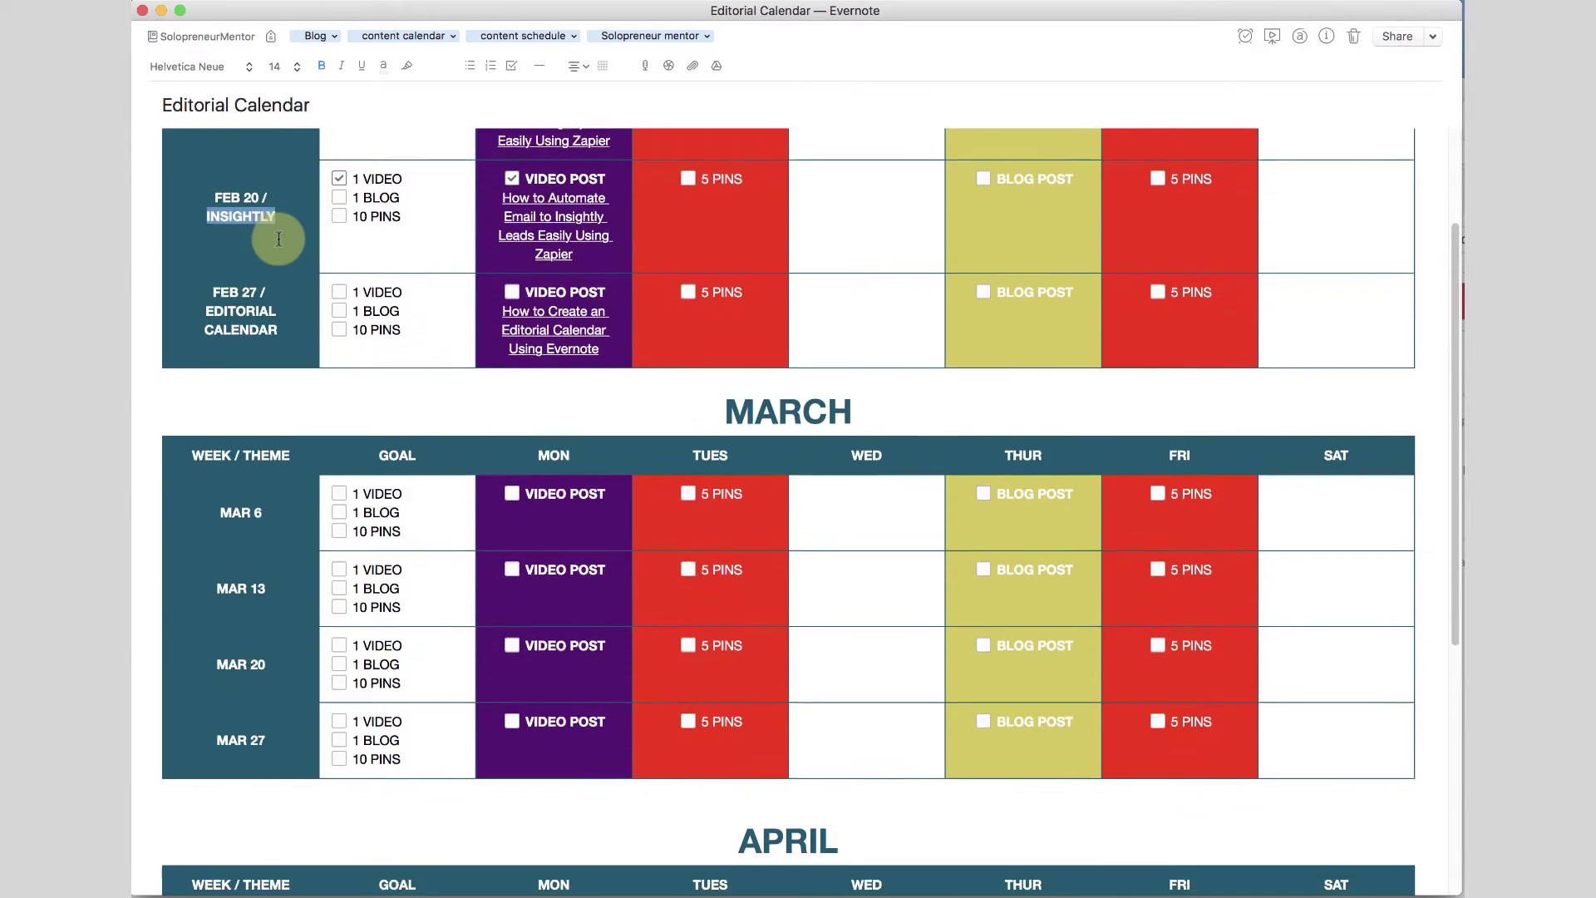
- Add the checklist item "5 FB Posts" below 10 PINS in the Goal cell for APR 3
scroll(278, 238, down, 2)
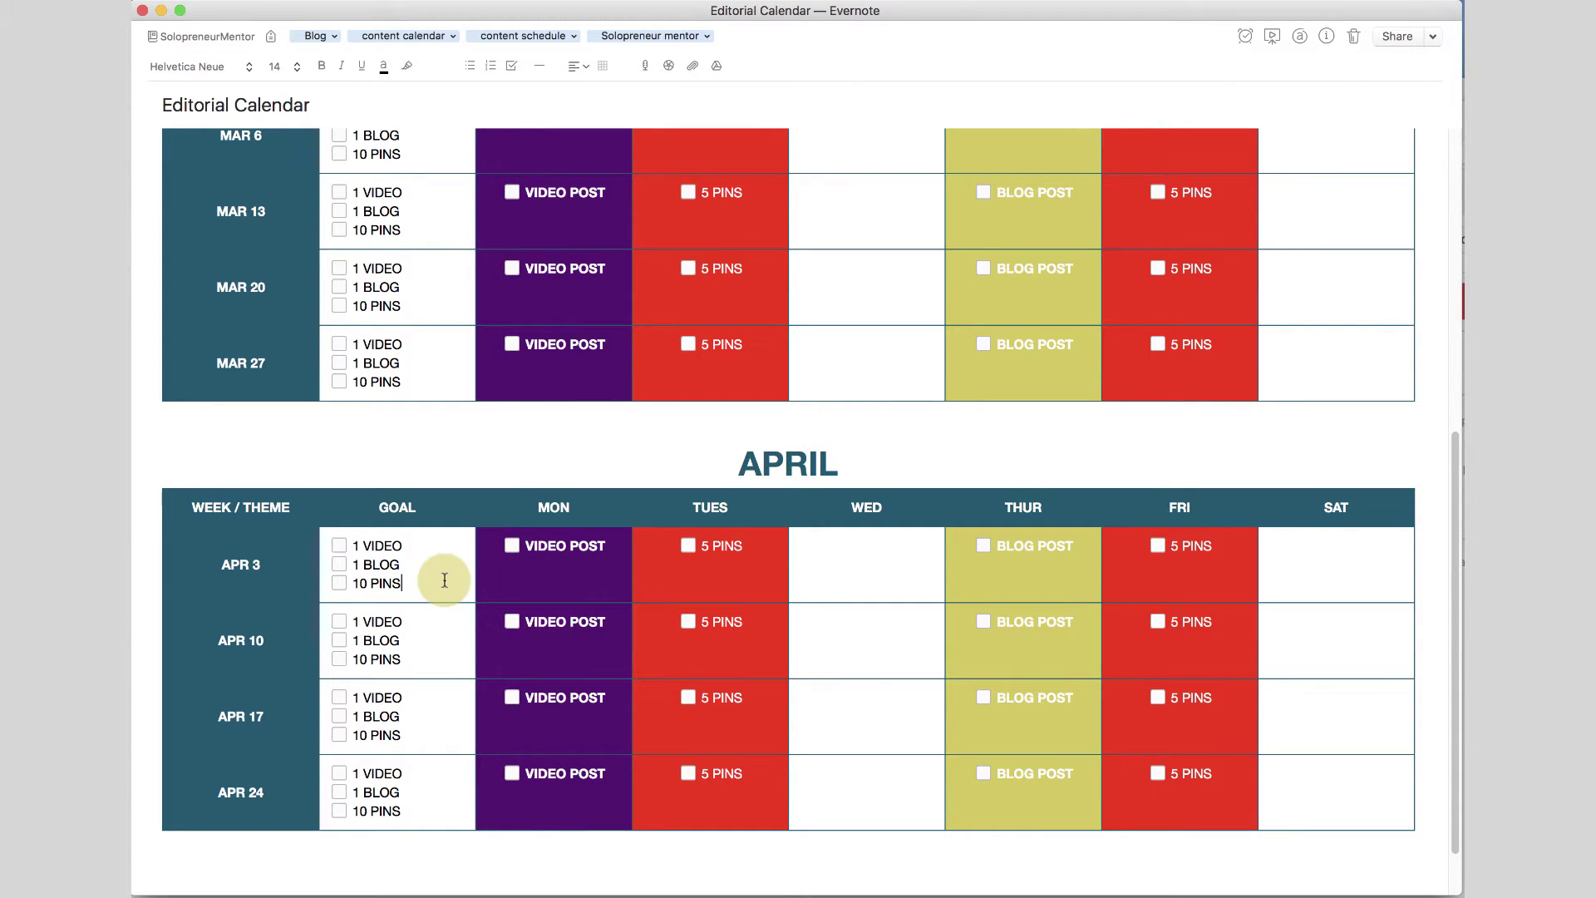
key(Return)
text(5 FB )
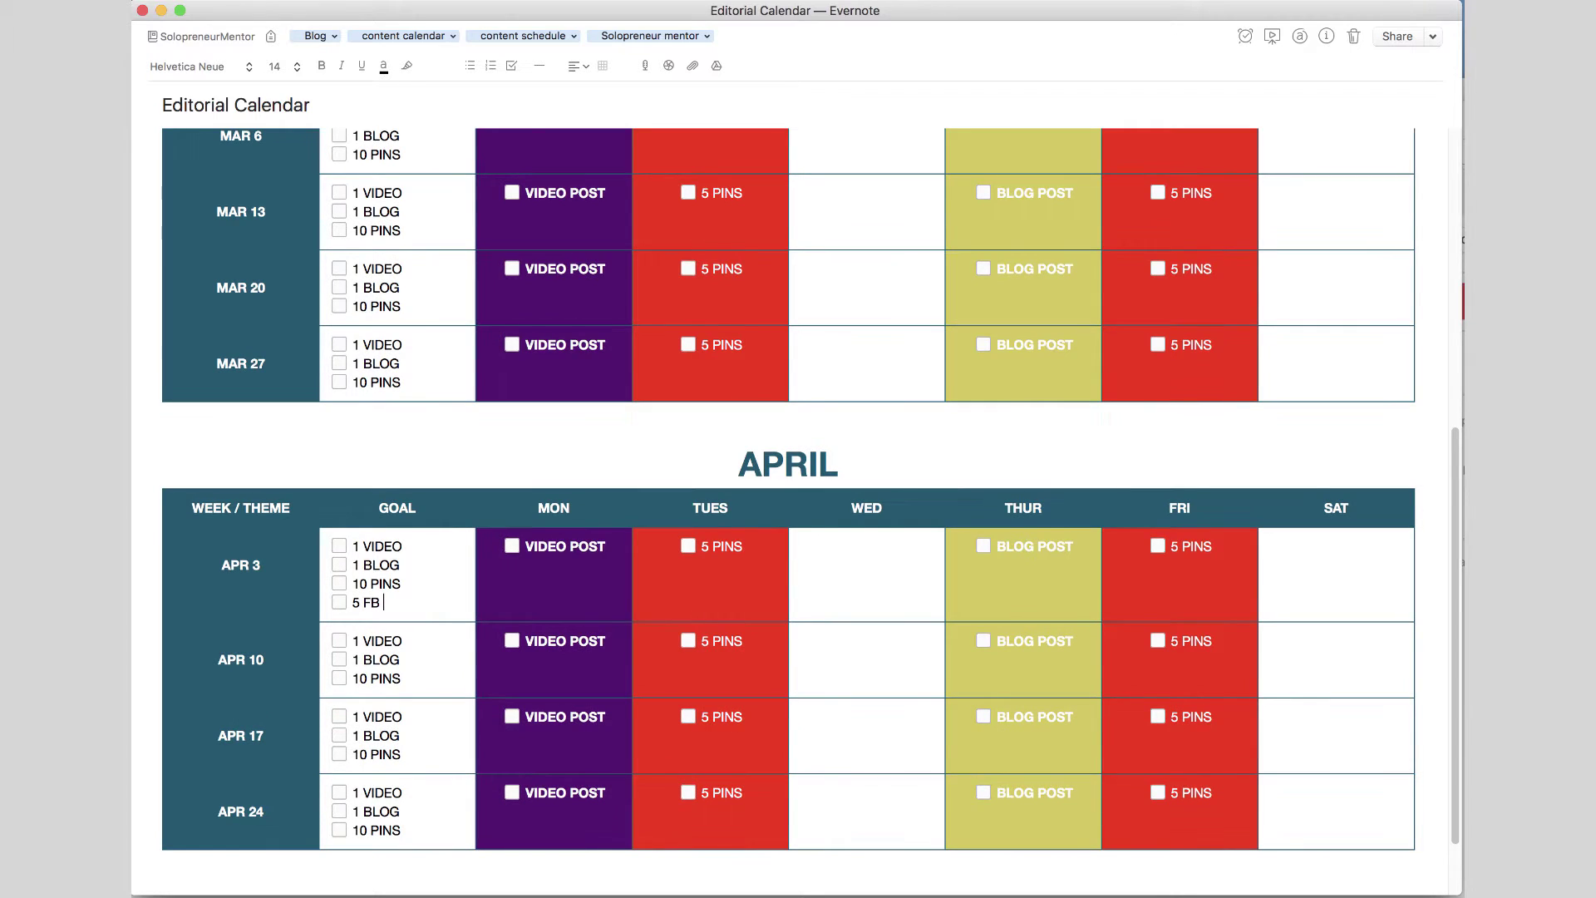
text(Posts)
- Try out the APR 3 goal checkboxes by ticking 10 PINS and clearing it again
click(338, 607)
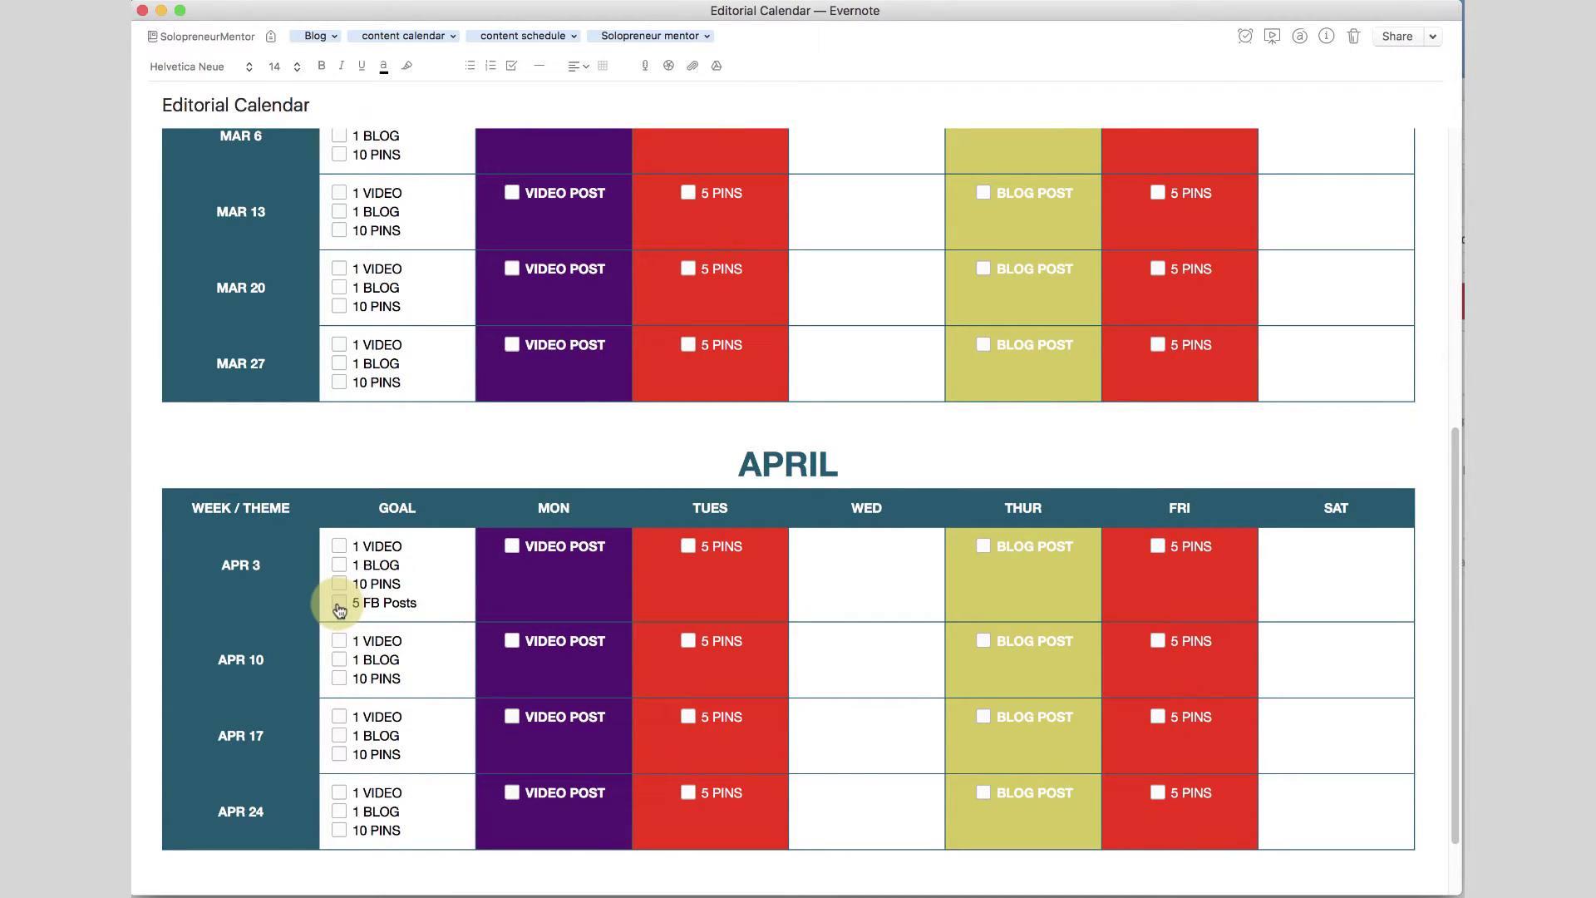
click(339, 585)
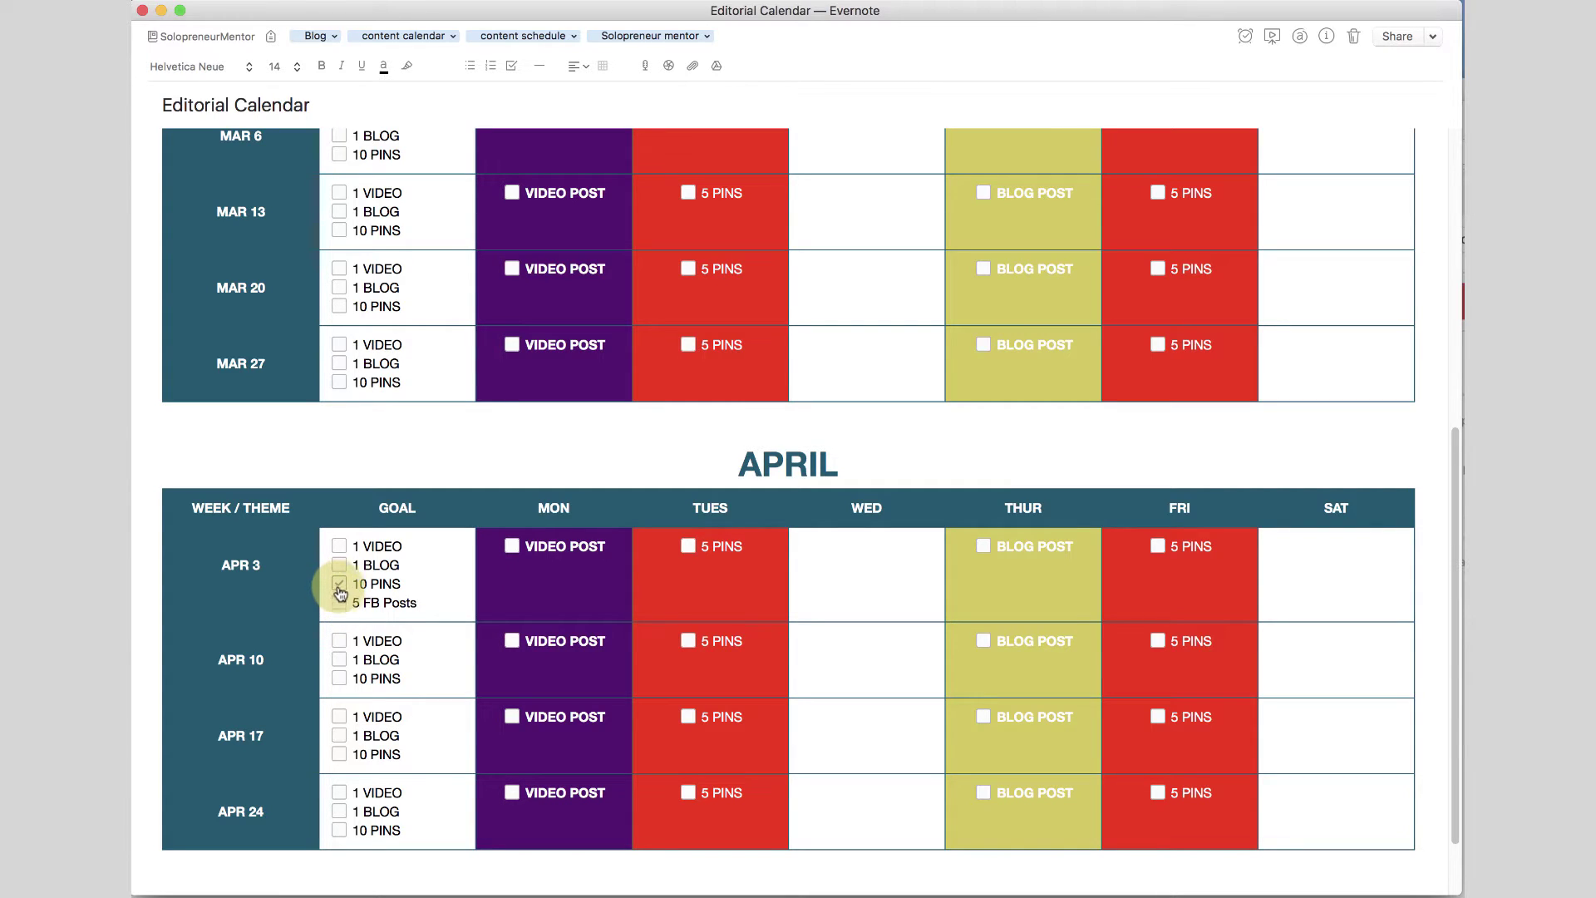
click(341, 587)
- View the note linked from the FEB 13 video post and return to the Editorial Calendar
scroll(343, 582, up, 10)
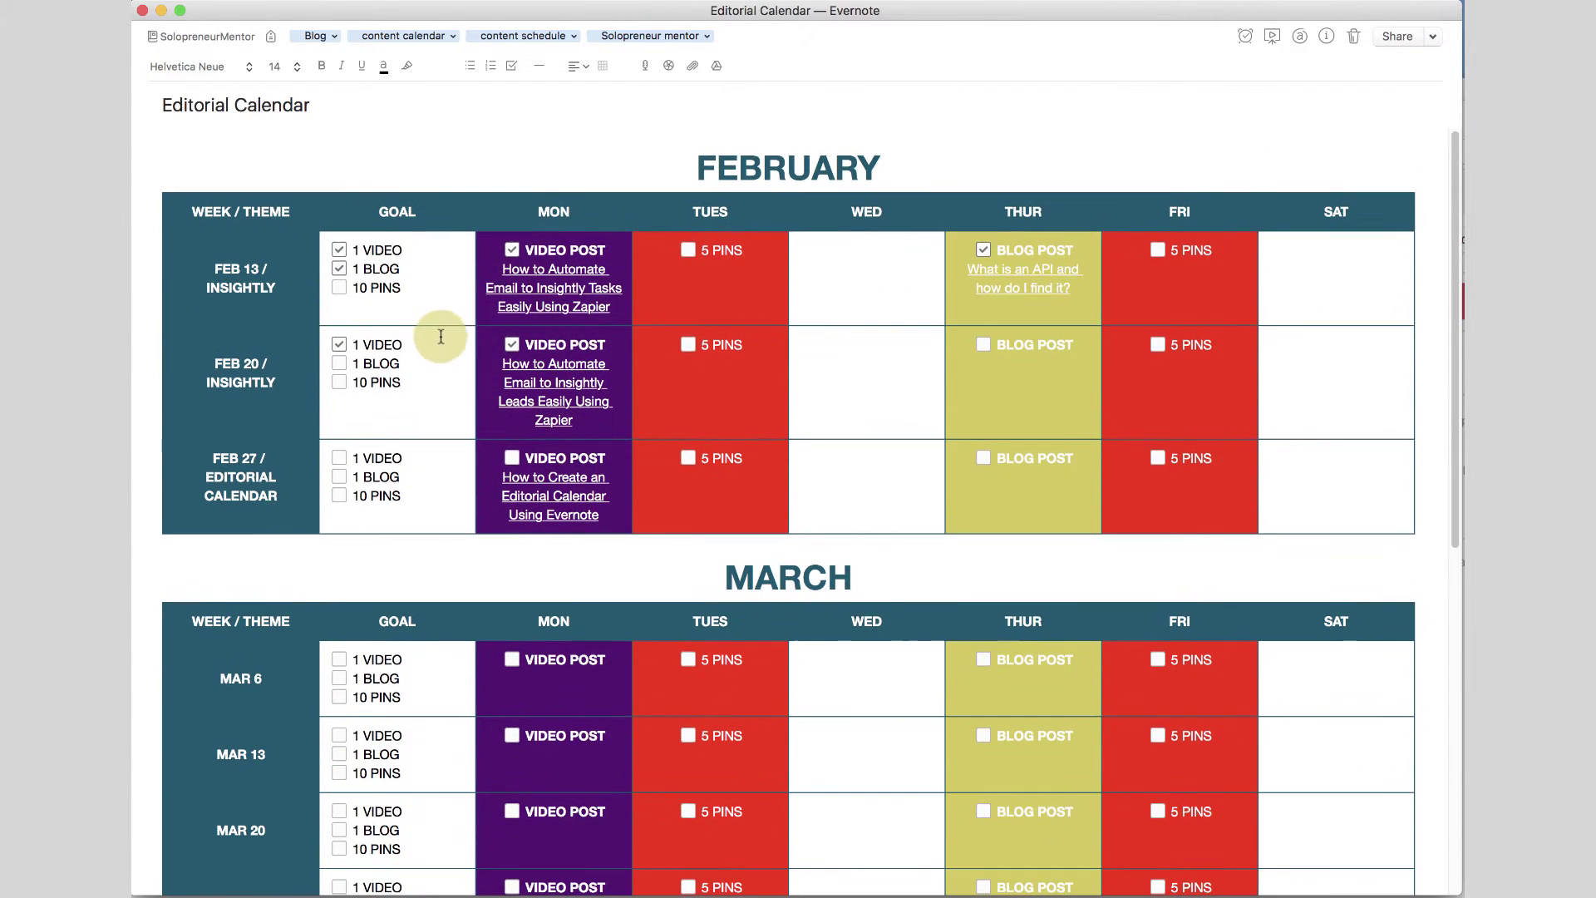
click(539, 275)
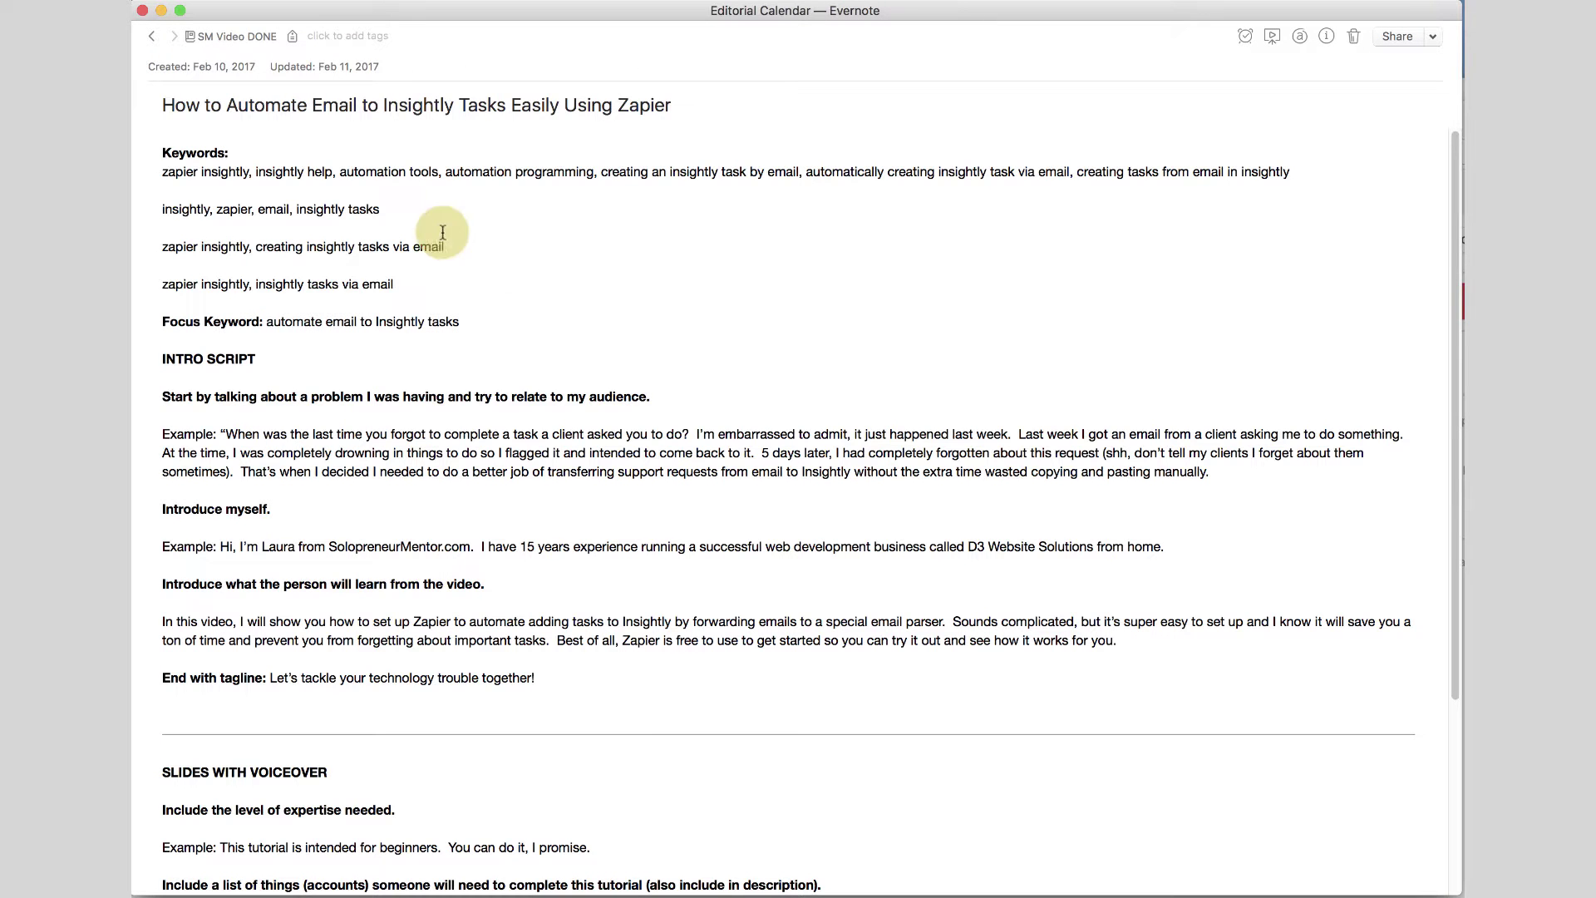
click(153, 38)
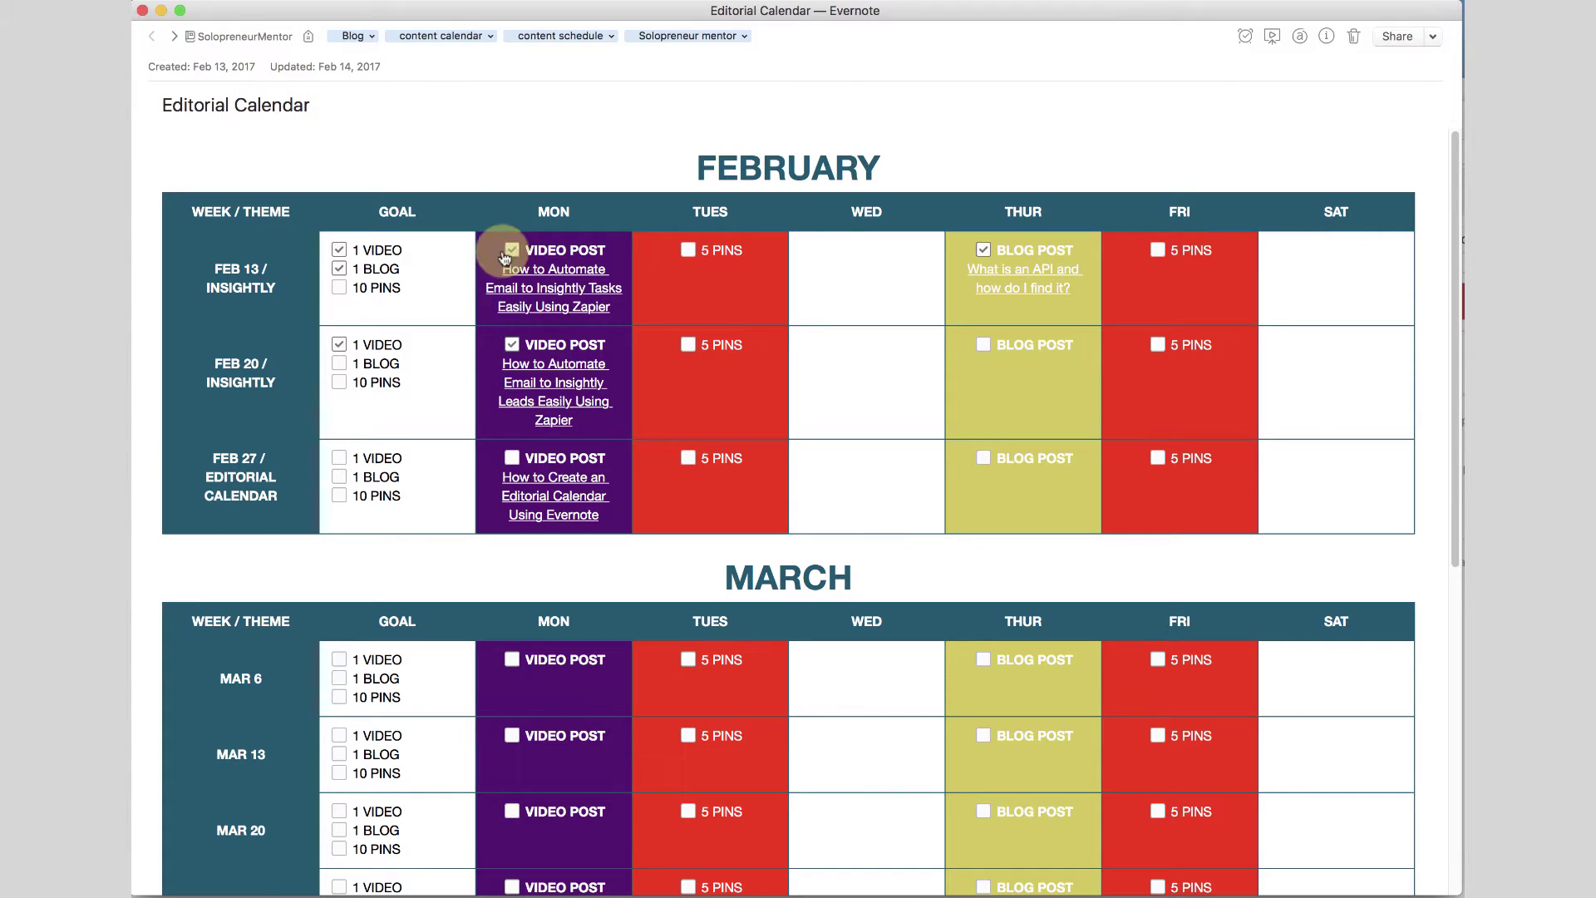
click(175, 38)
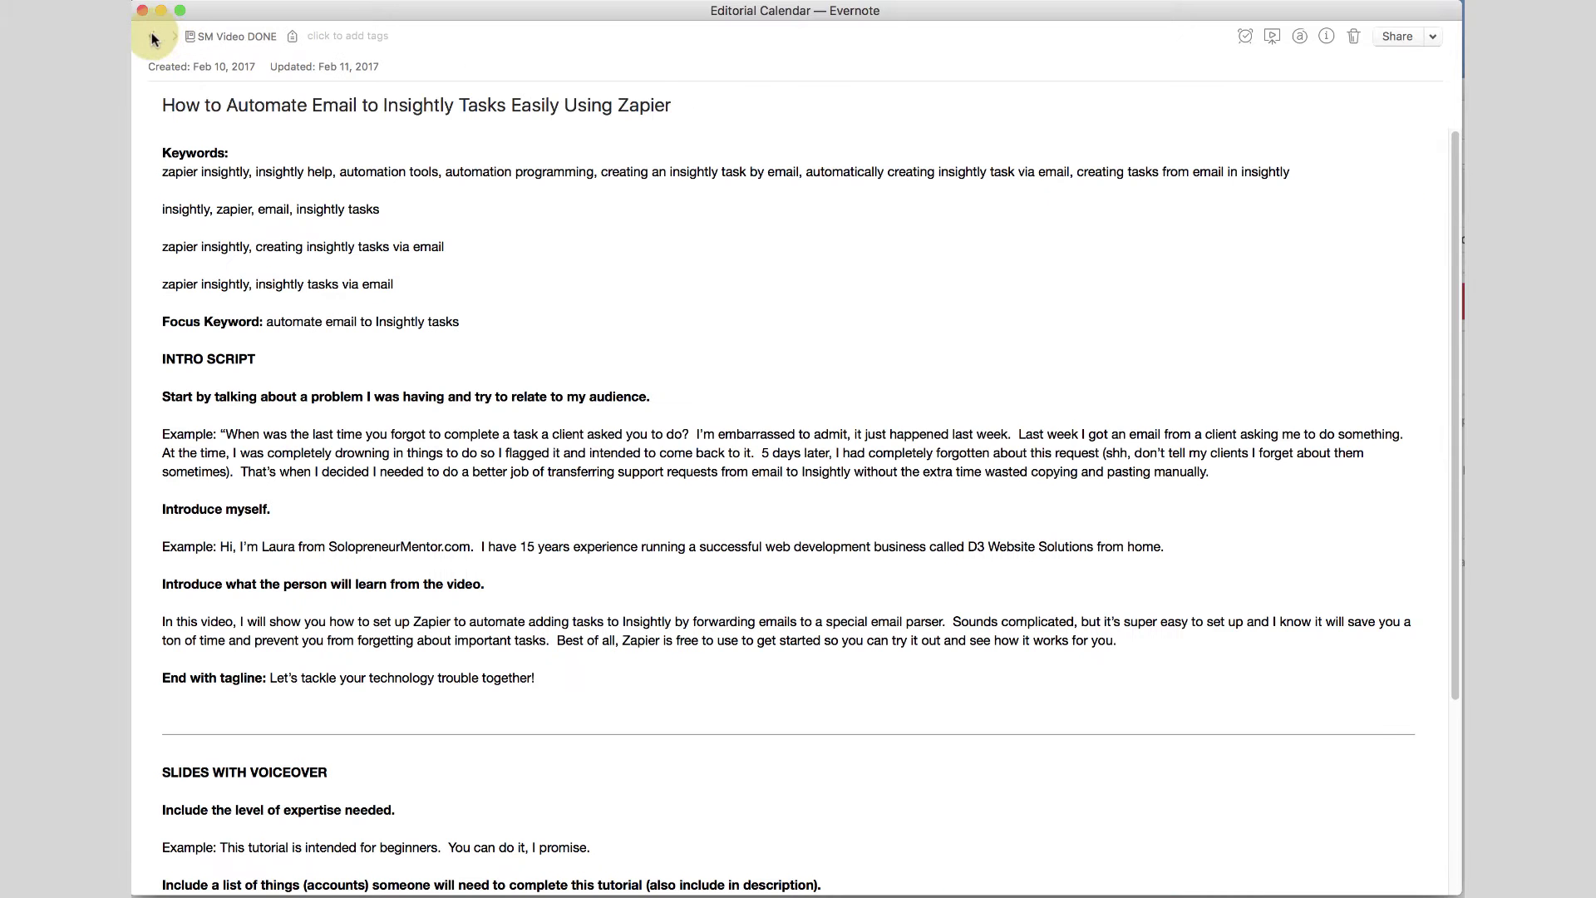
click(151, 39)
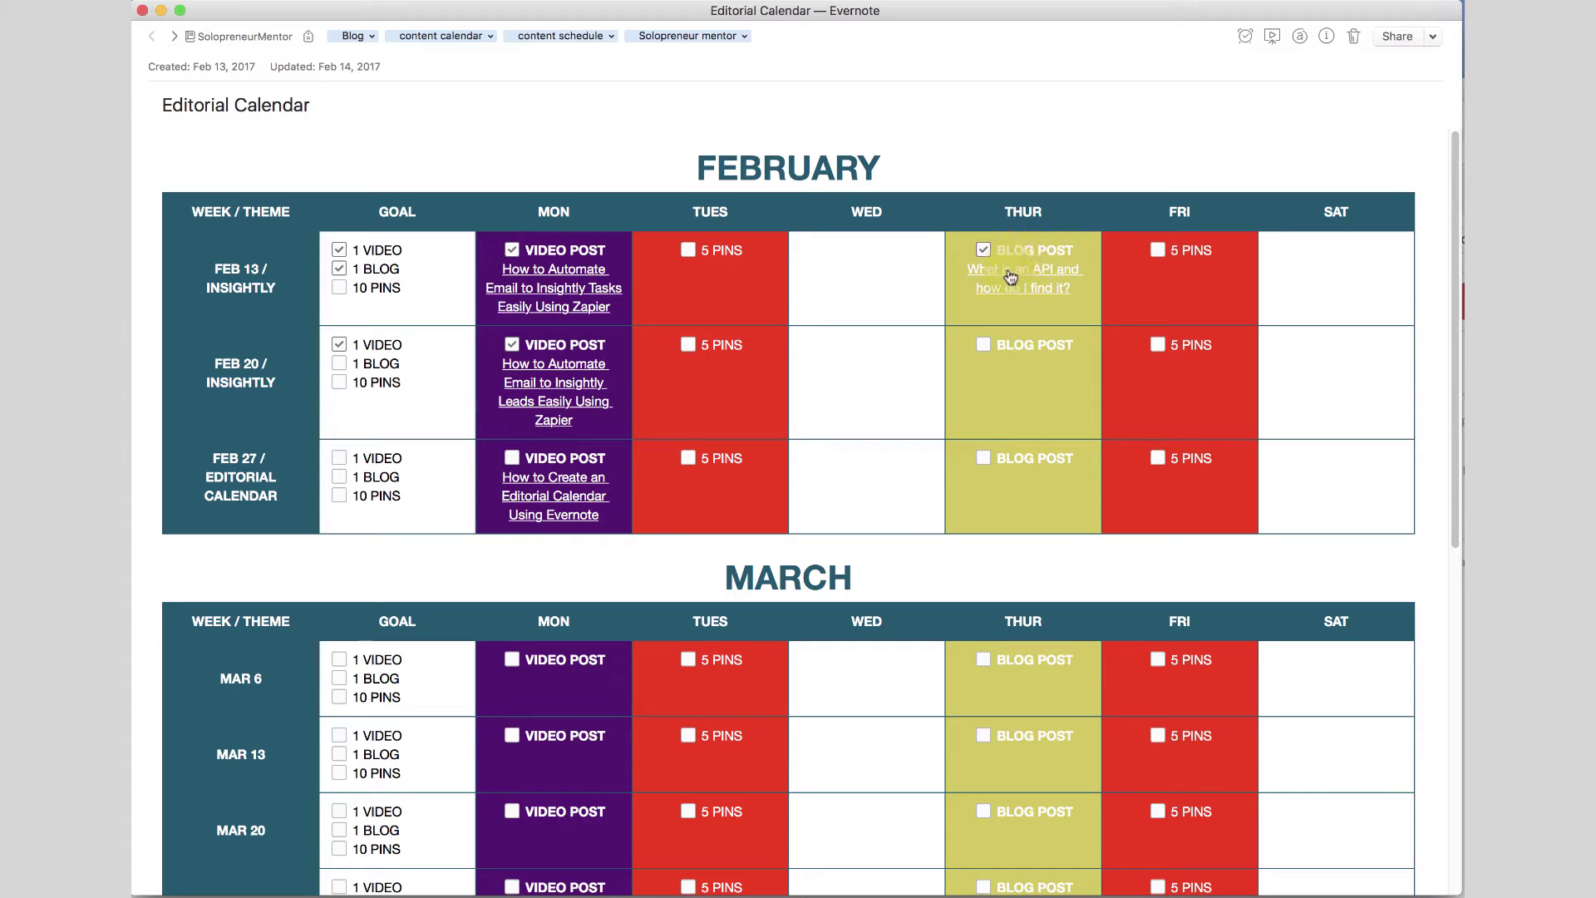
click(688, 254)
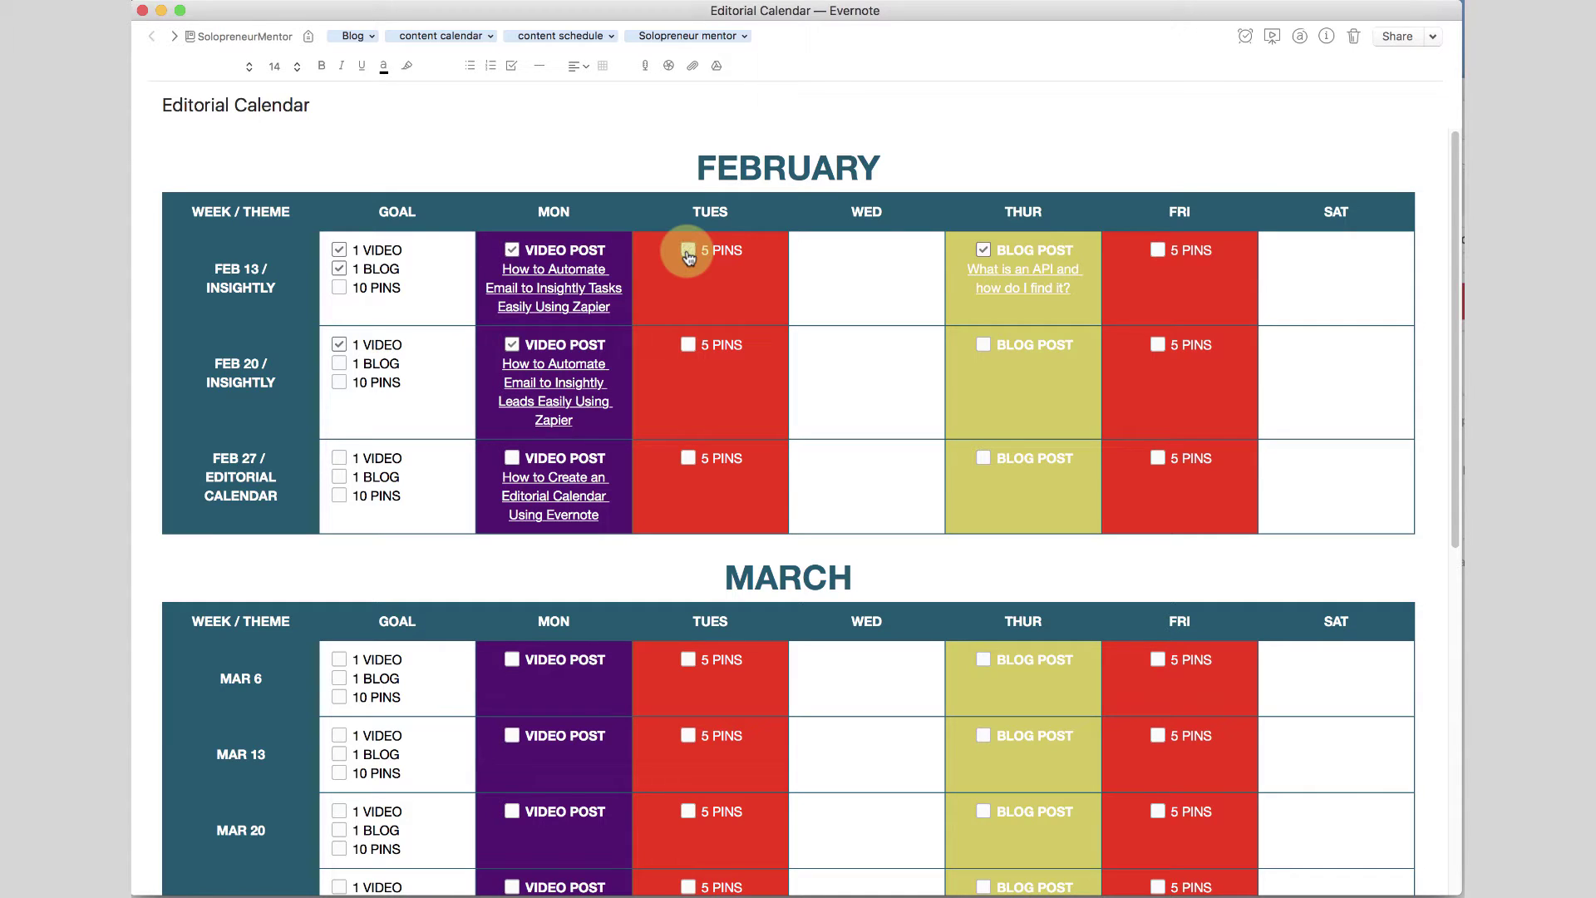
click(727, 287)
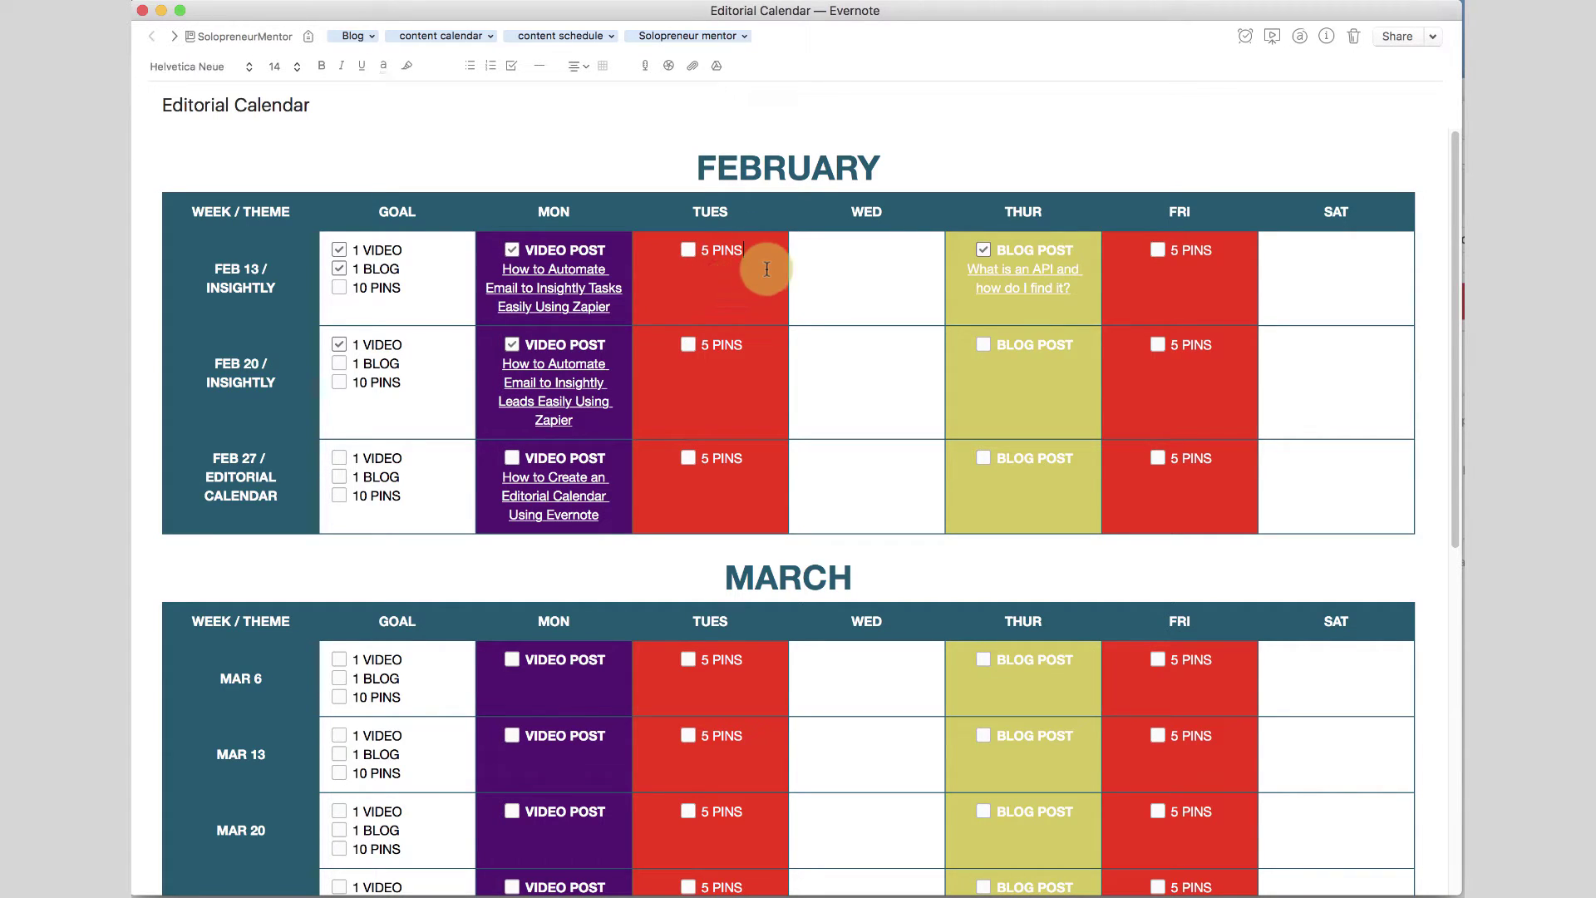
- Look through the table commands for inserting and deleting rows and columns in the APR 3 row of the April table
scroll(767, 269, down, 10)
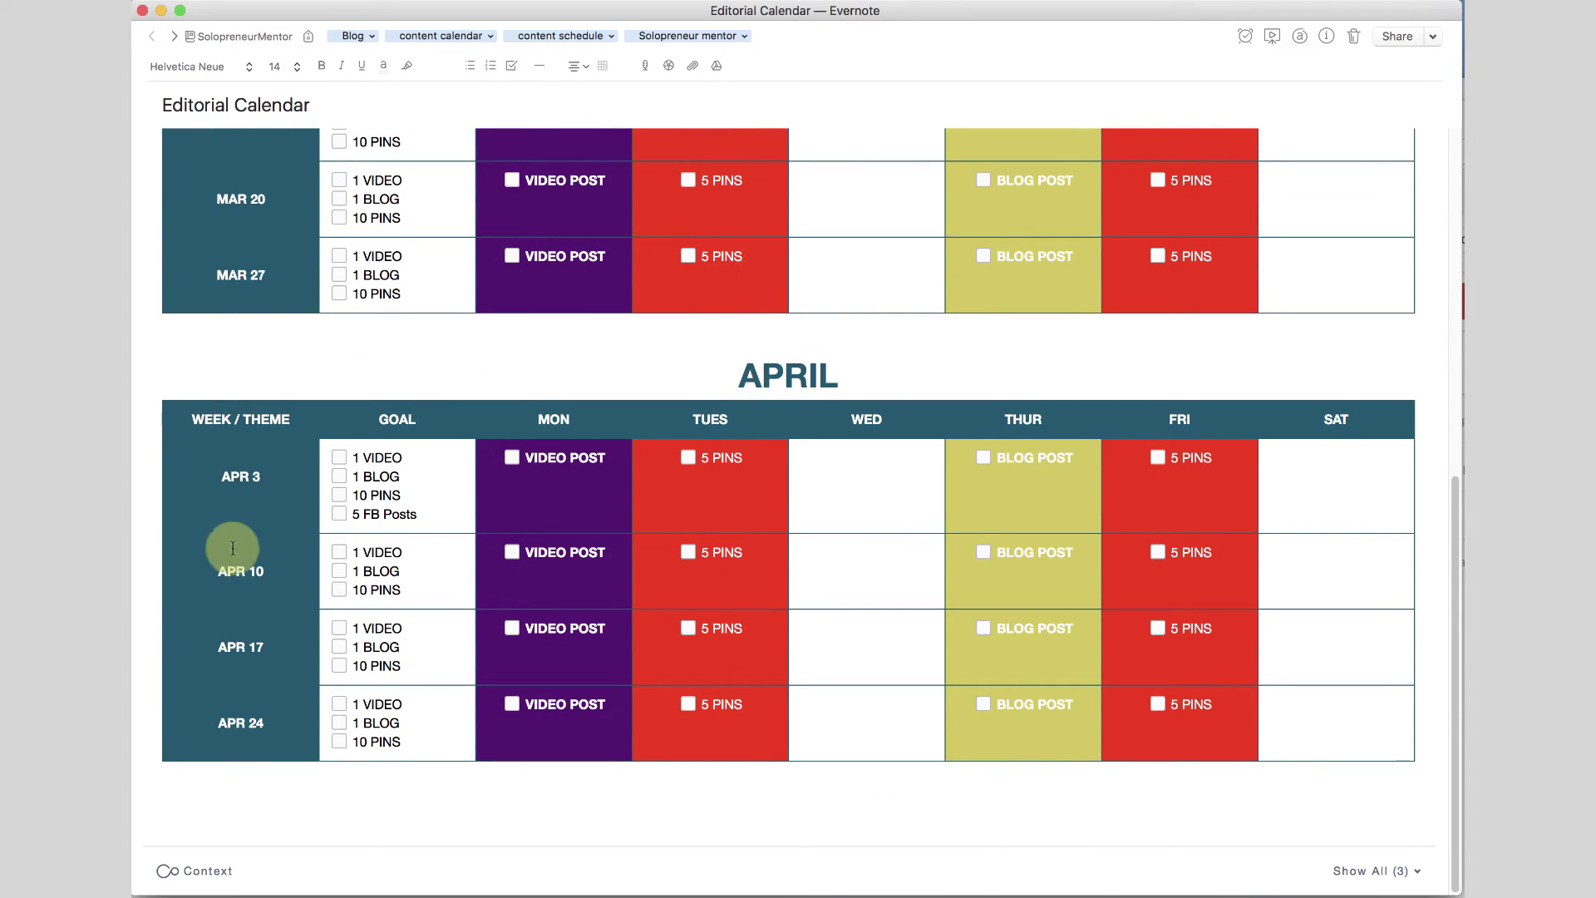
click(214, 558)
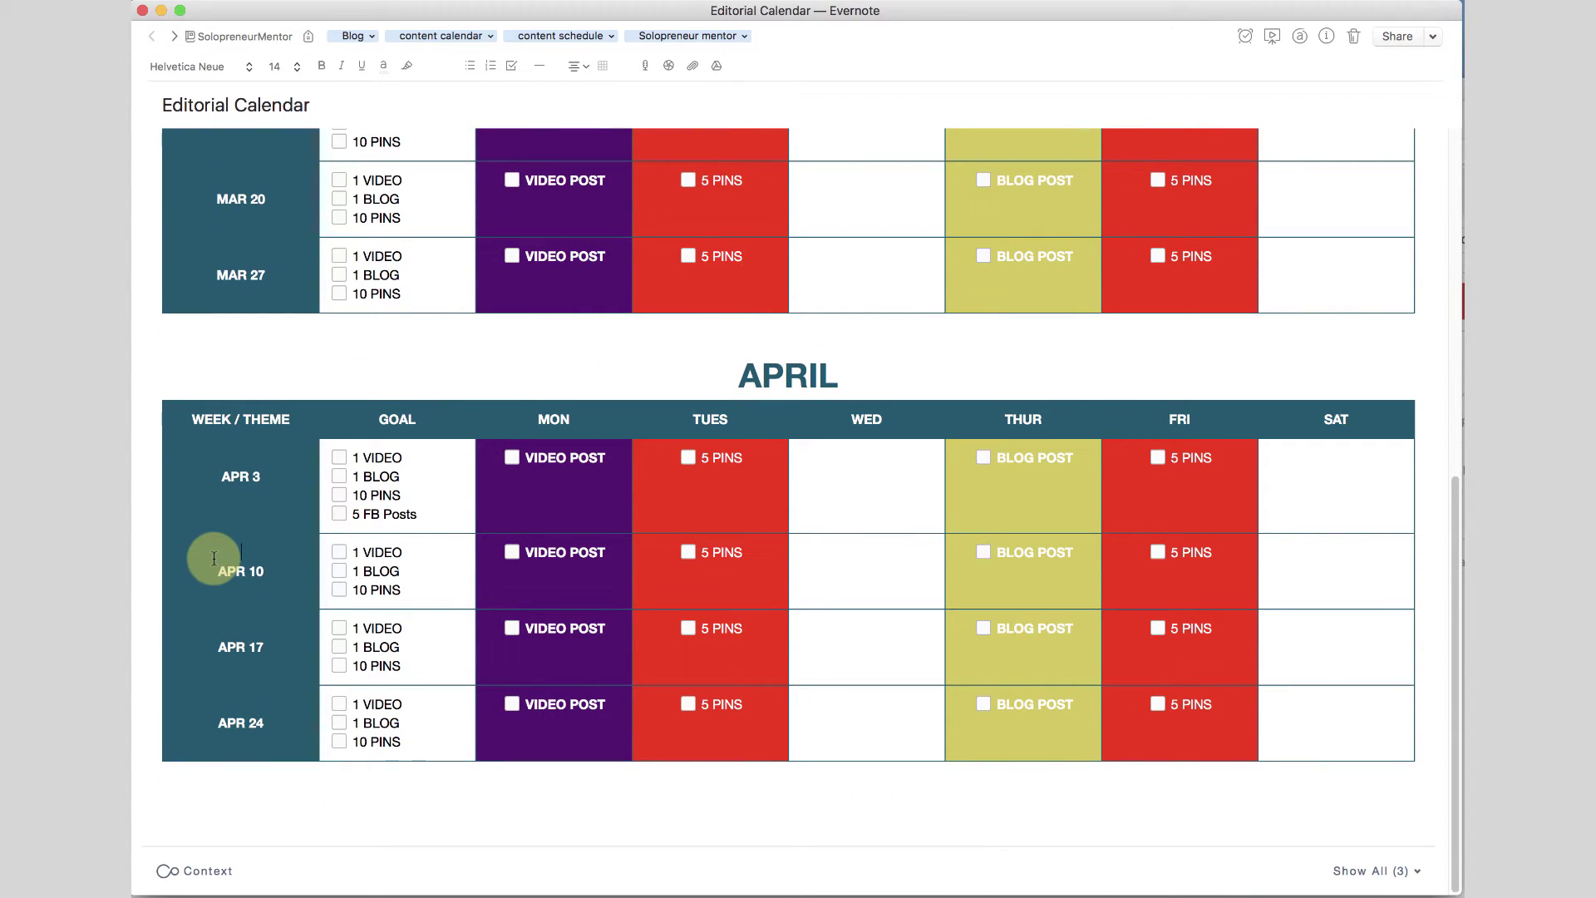
right_click(191, 740)
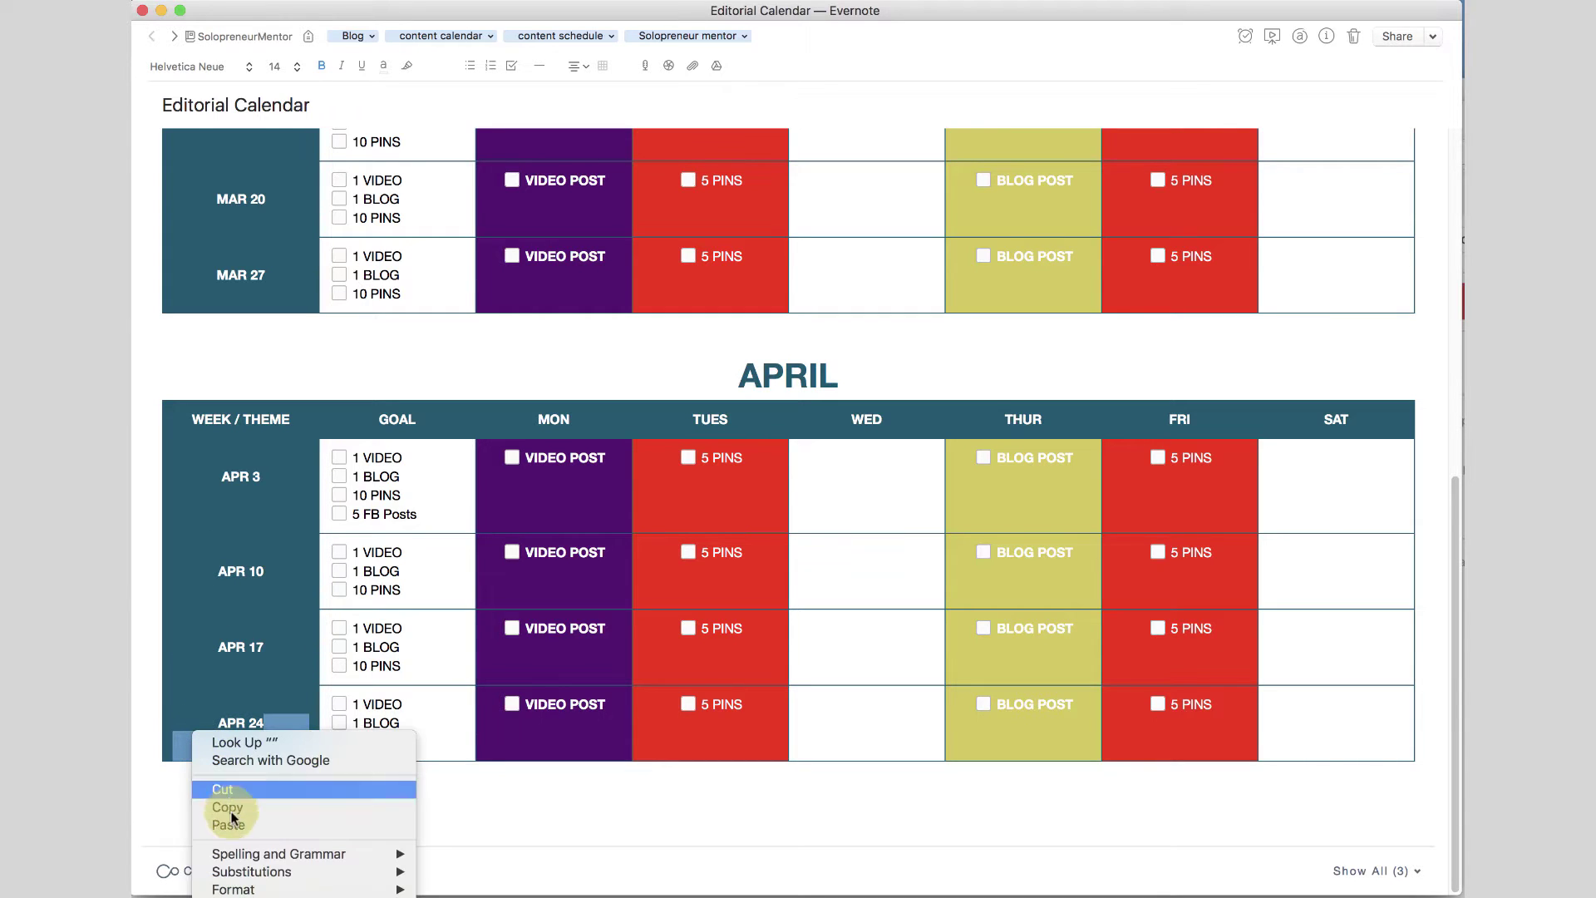
click(238, 509)
right_click(211, 480)
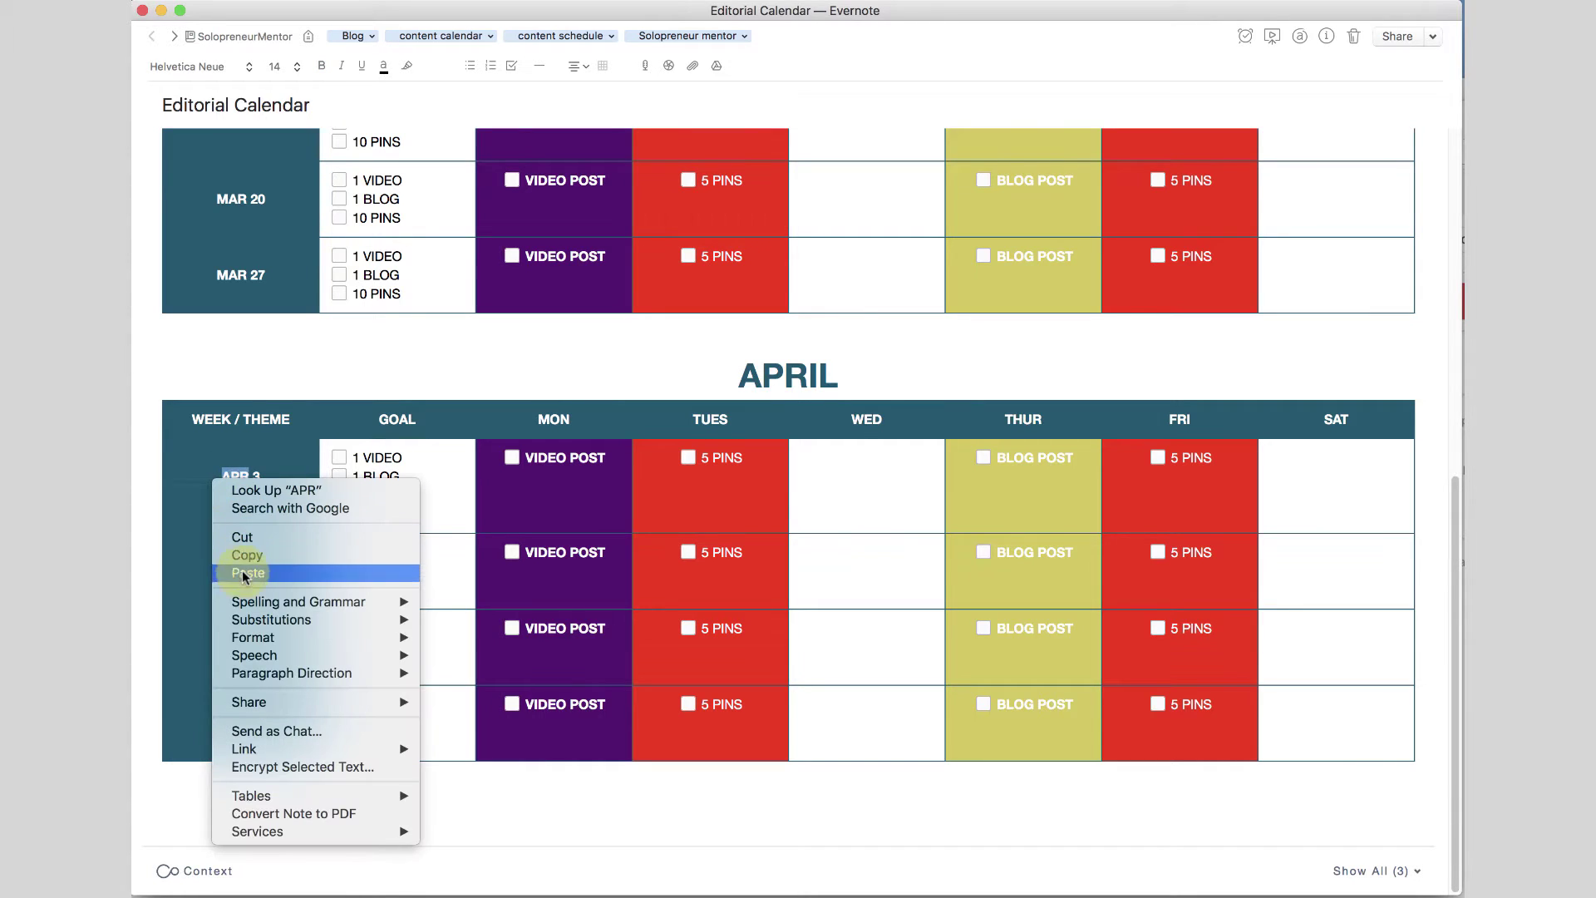
mouse_move(275, 790)
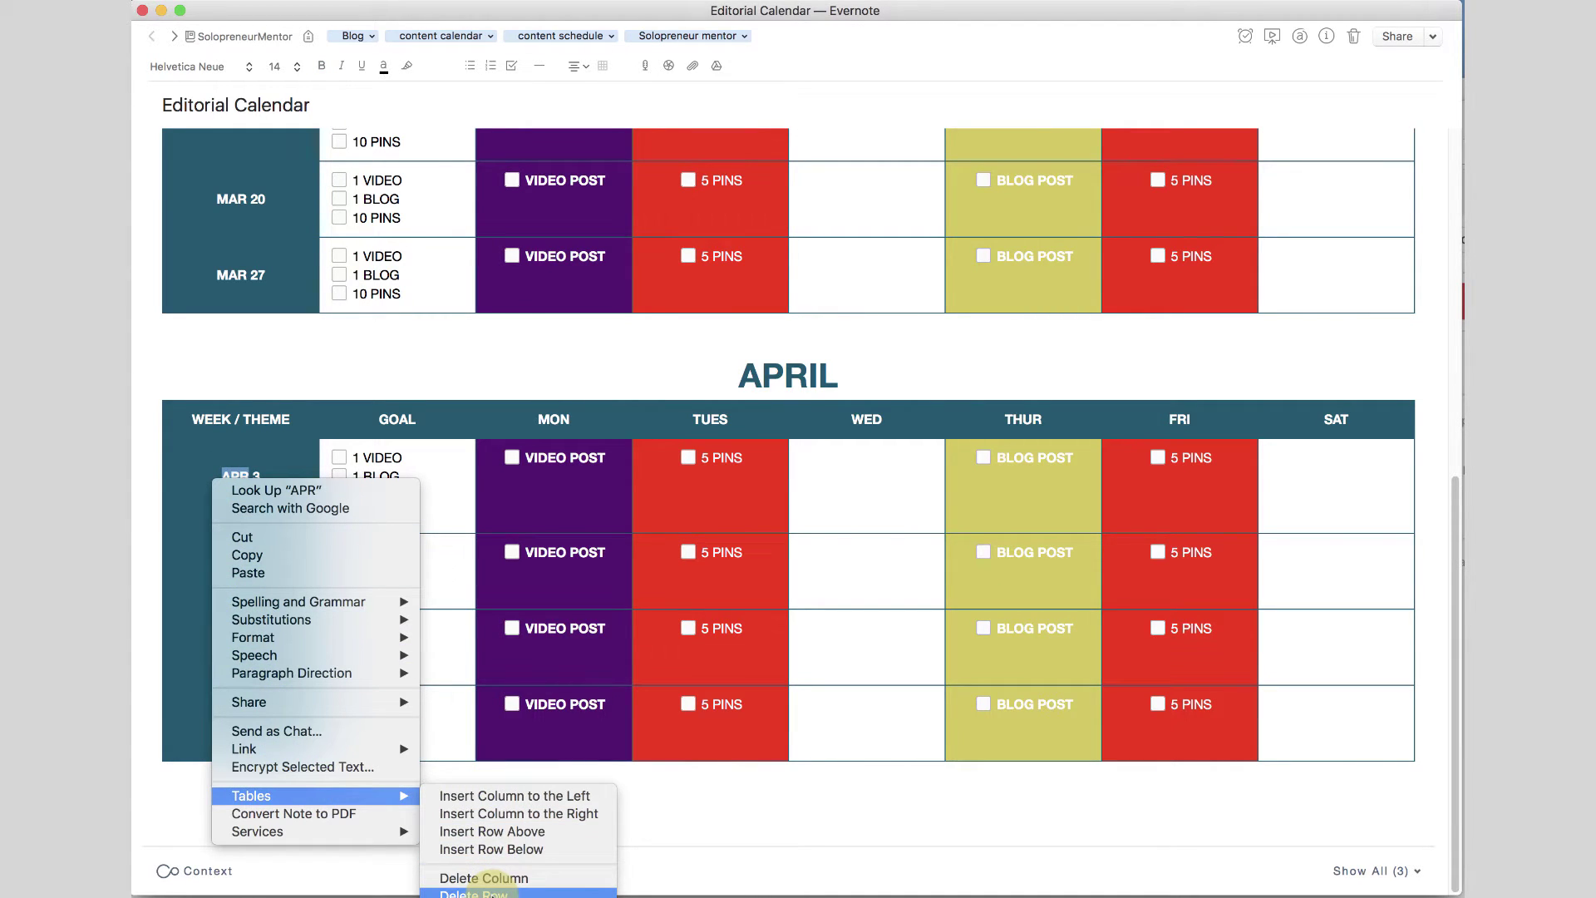
click(748, 824)
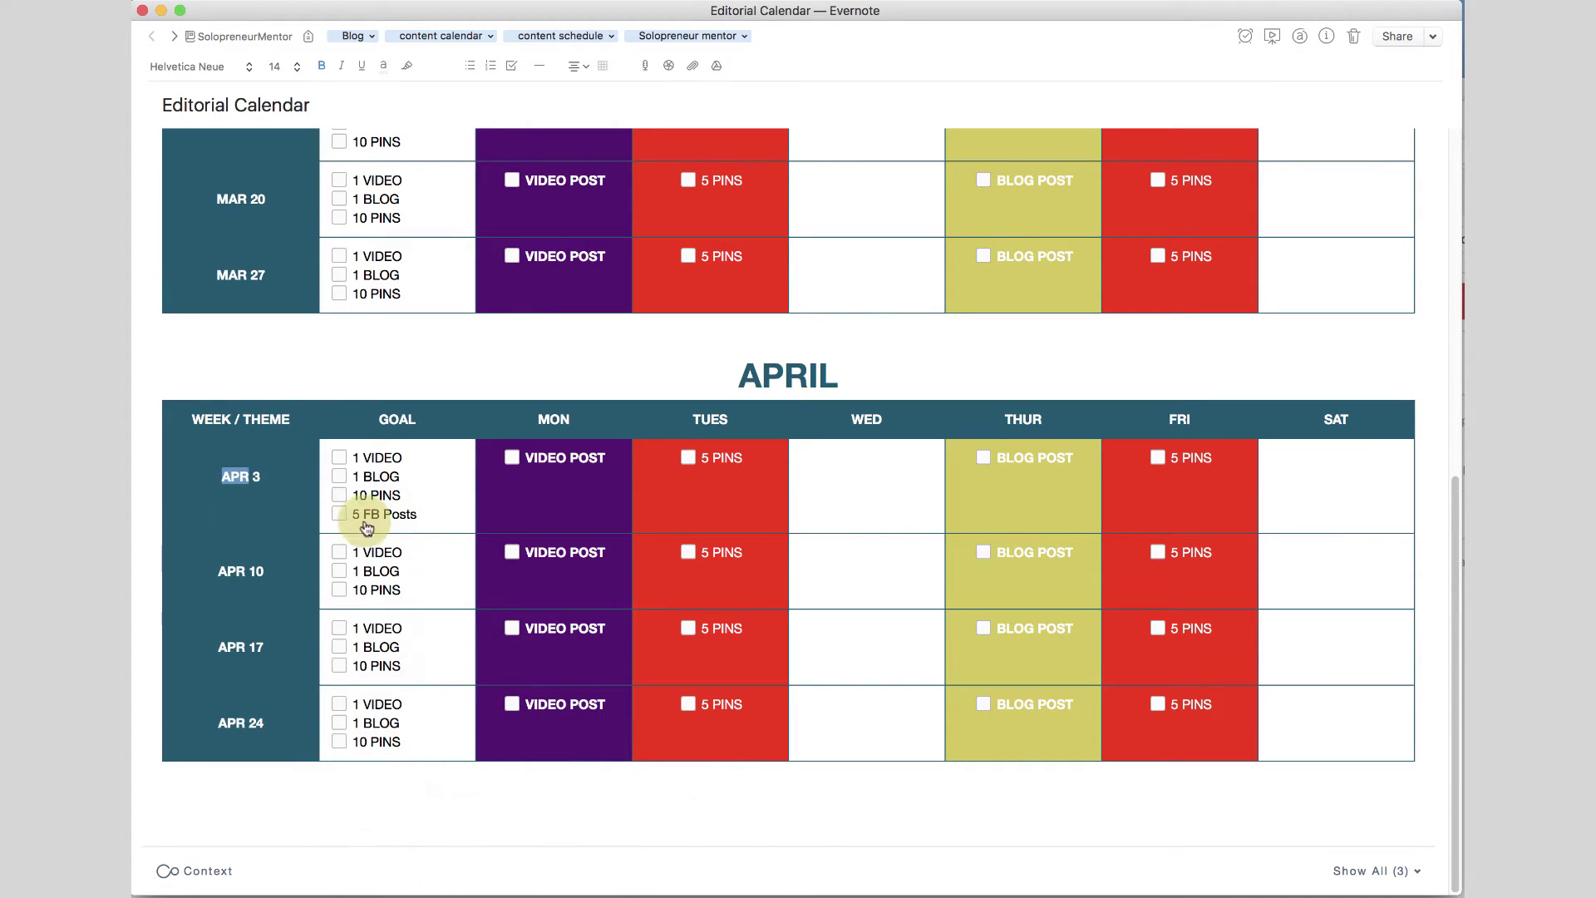
right_click(576, 480)
mouse_move(672, 620)
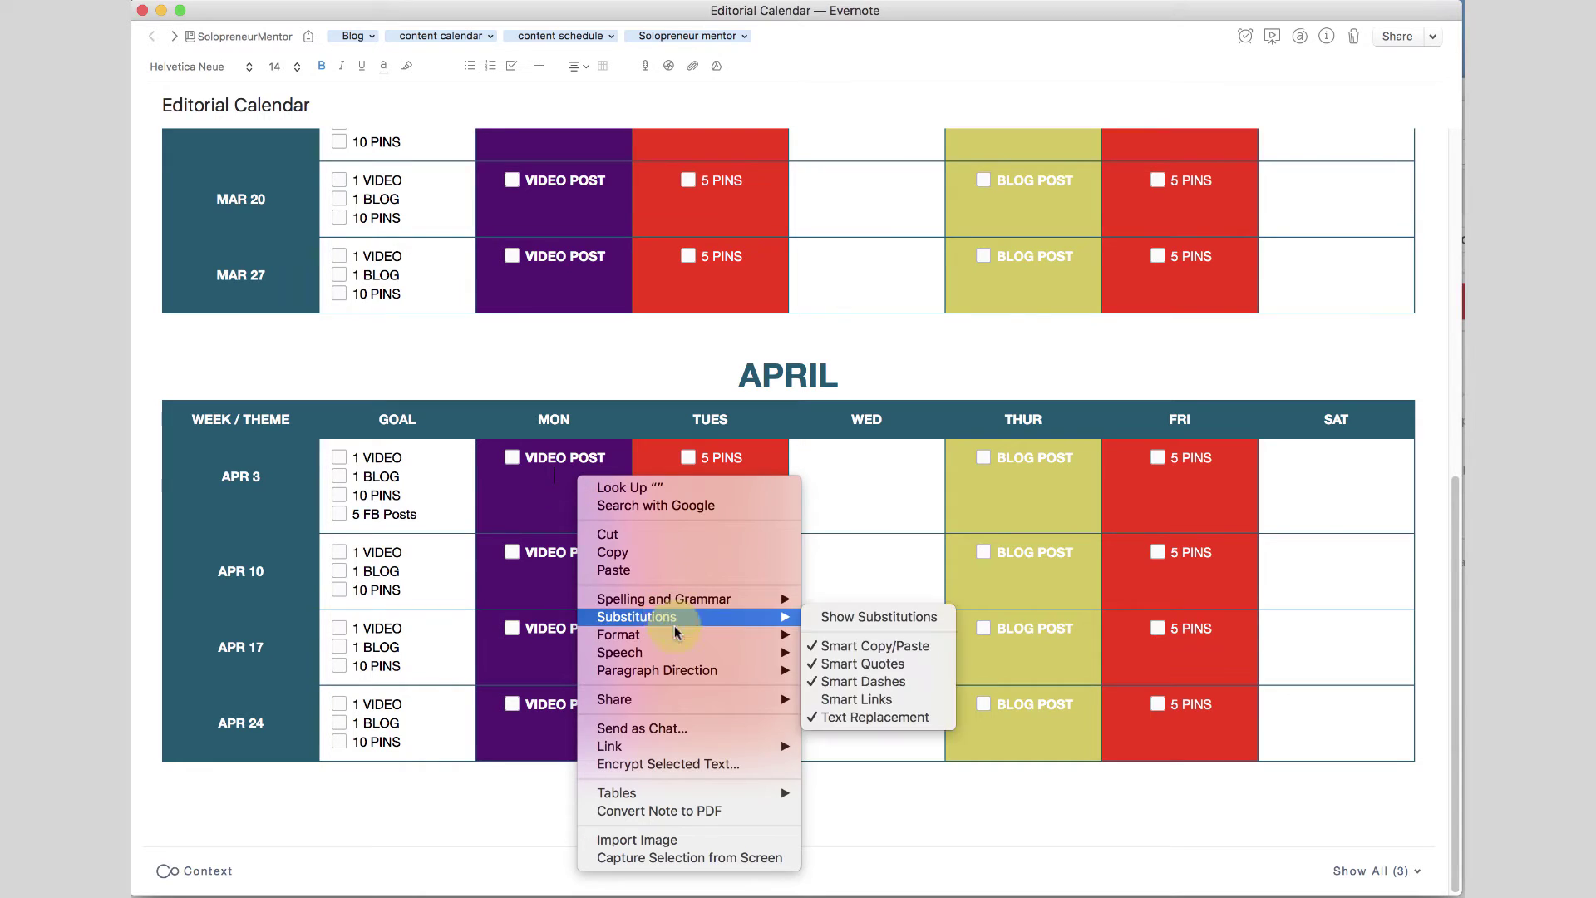
mouse_move(677, 792)
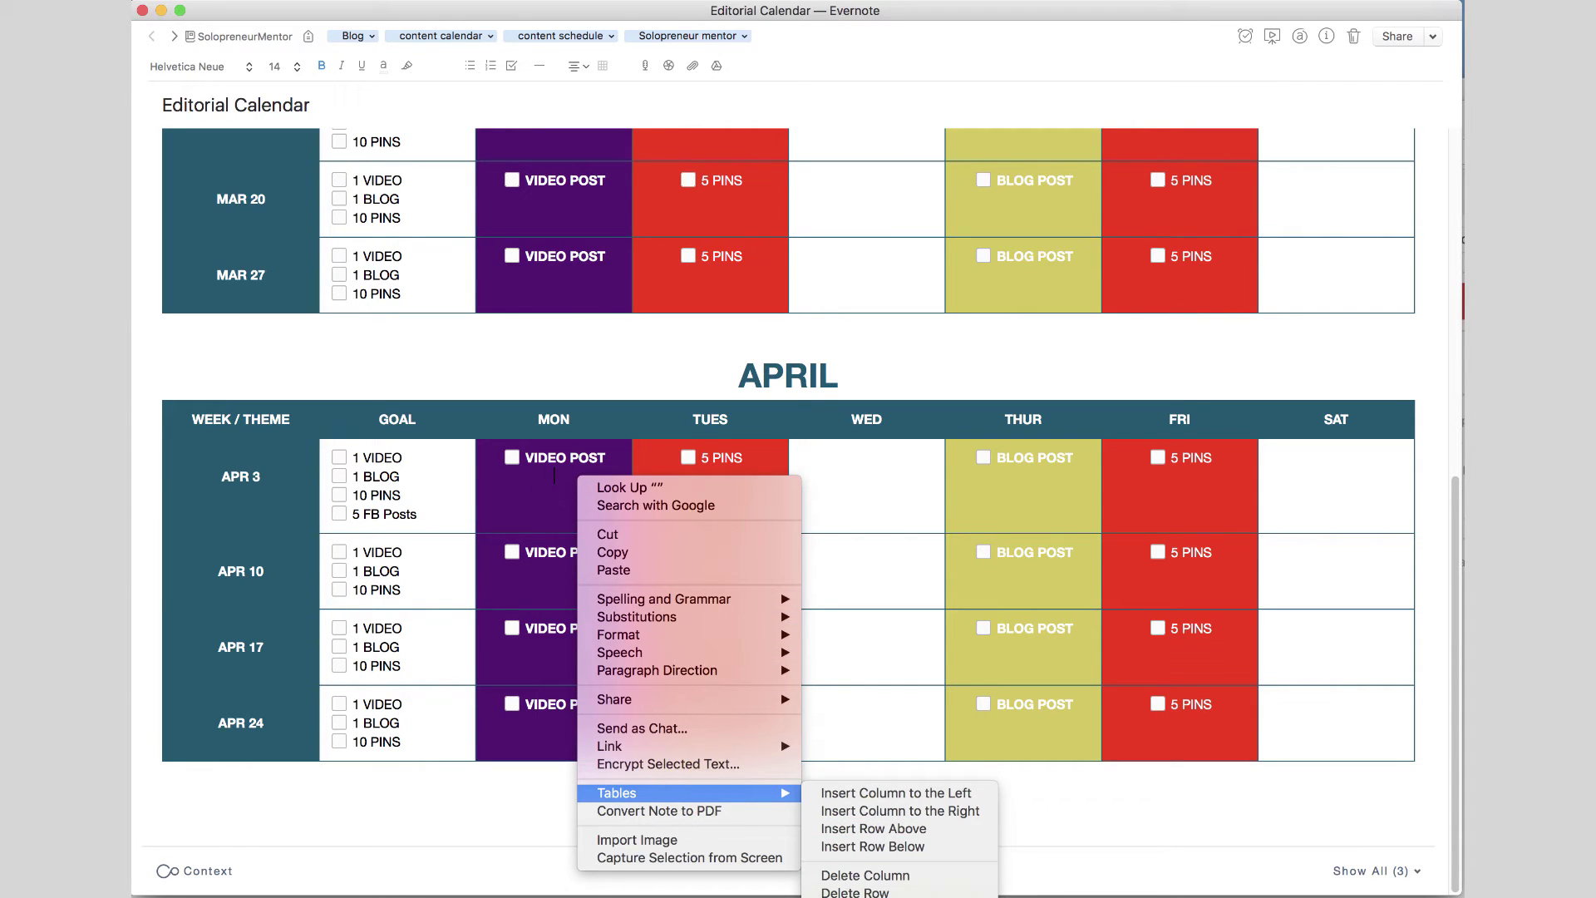
- View the border, alignment and cell background color properties for the MAR 27 Monday cell, and cancel without changes
click(576, 264)
right_click(557, 272)
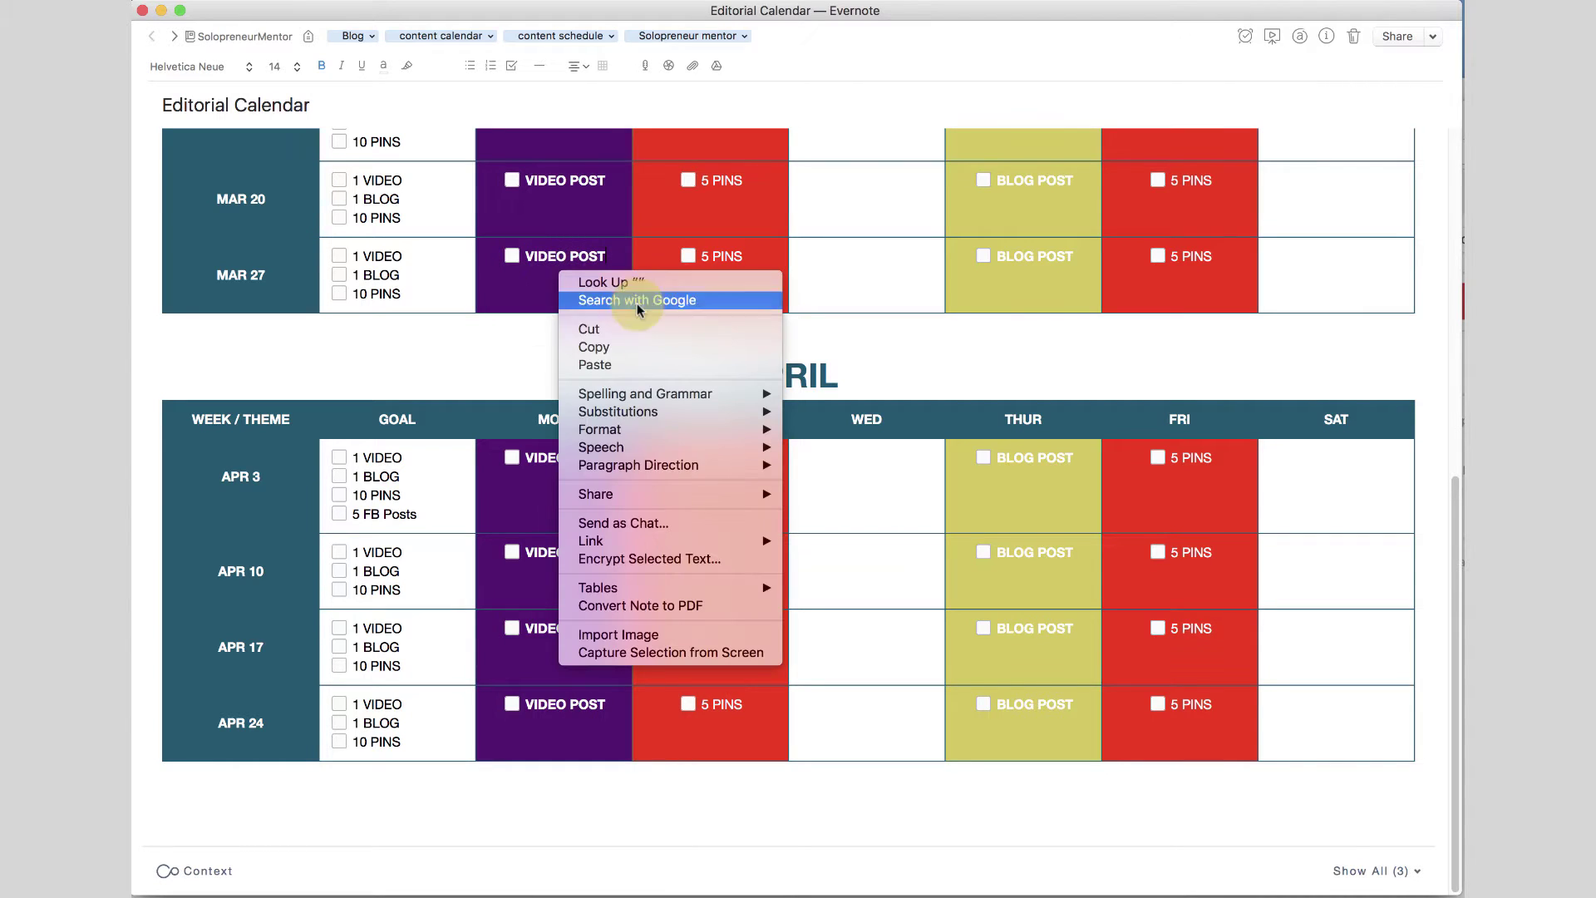
mouse_move(662, 590)
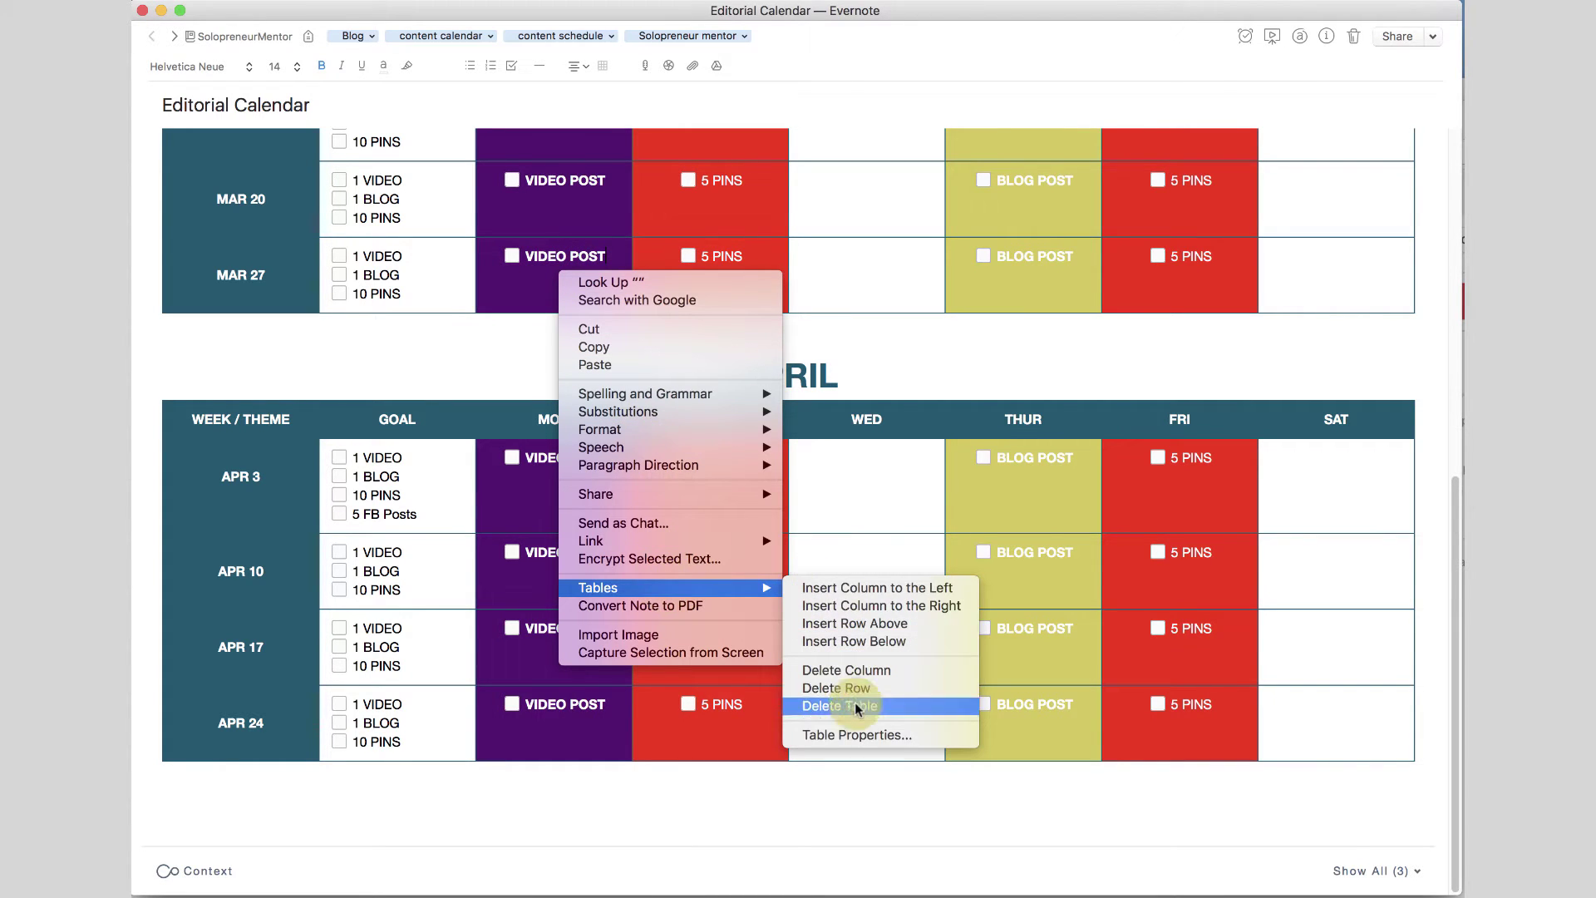
click(855, 735)
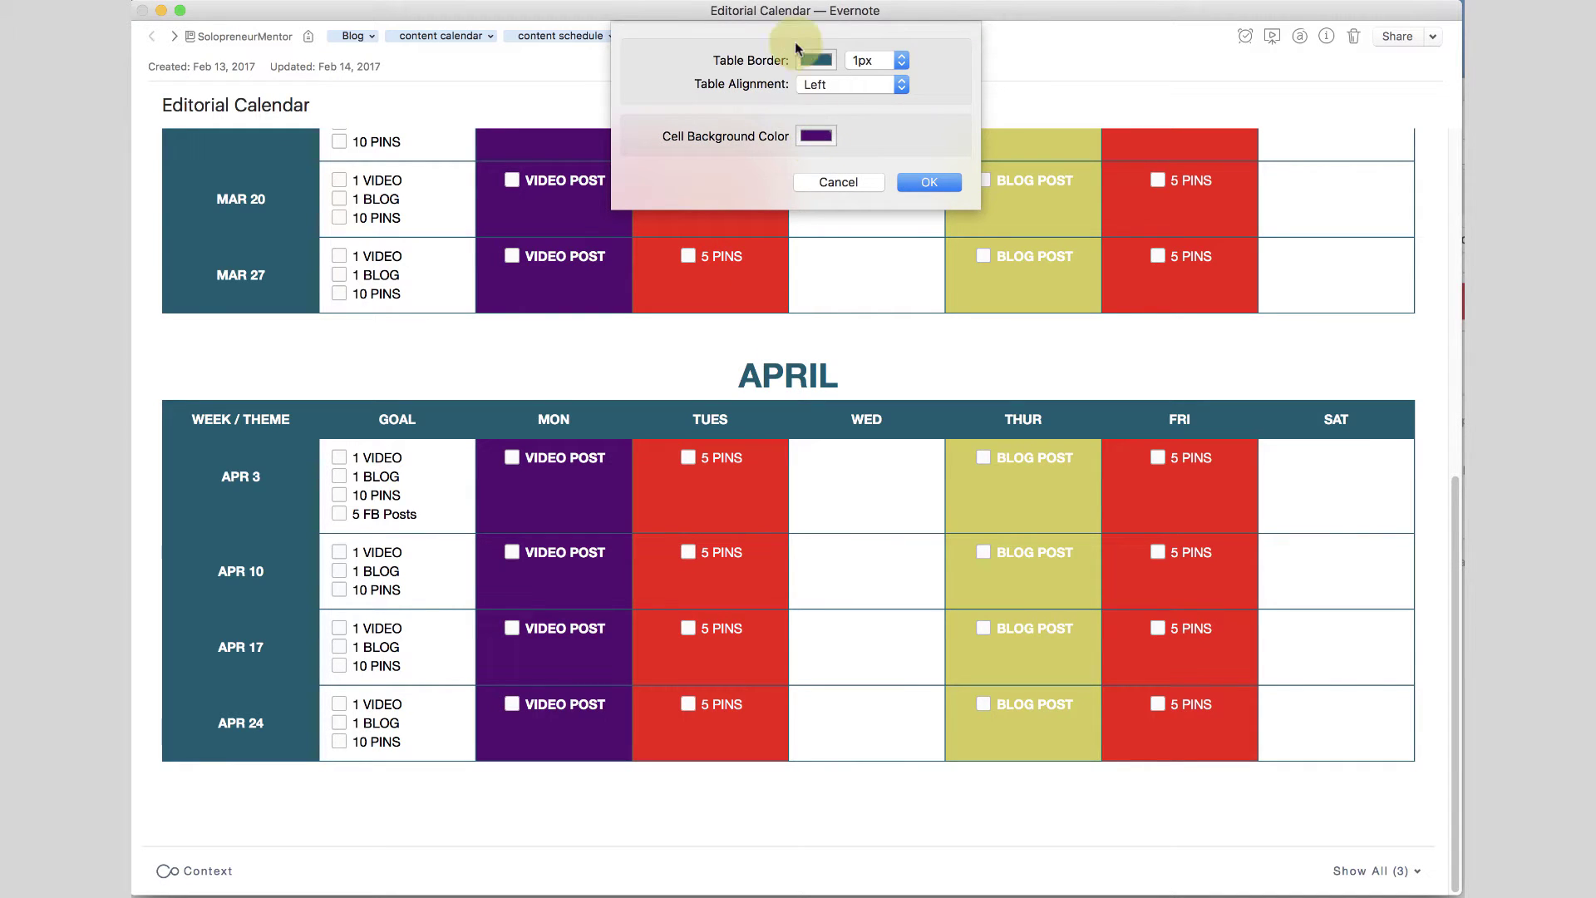
click(838, 181)
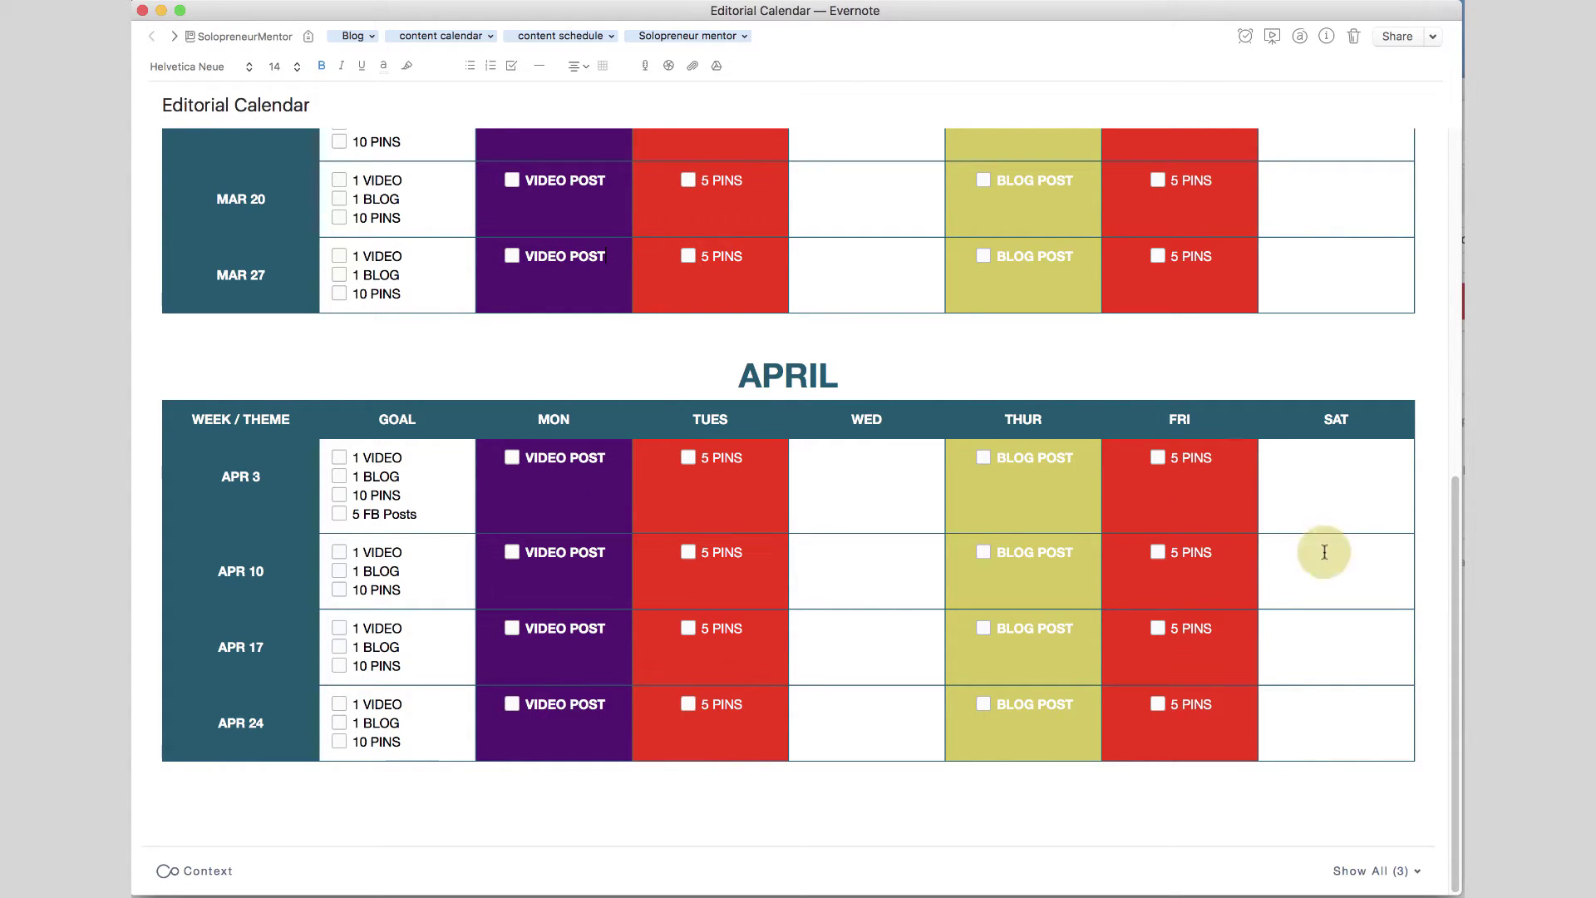
- Add an empty row below APR 24 at the end of the April table
click(1315, 732)
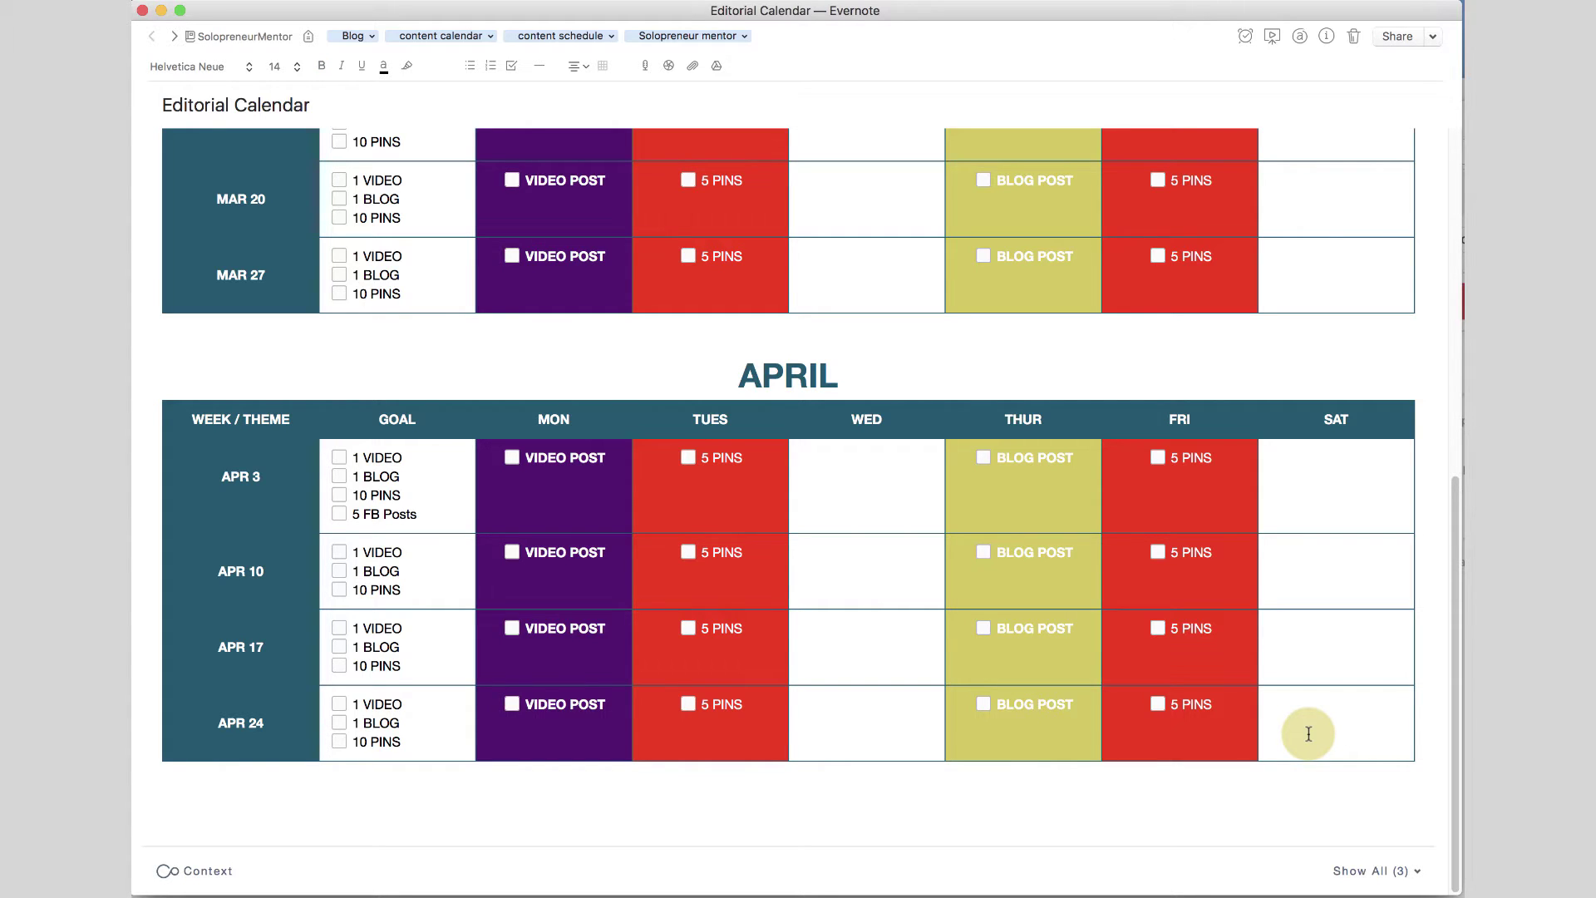
key(Tab)
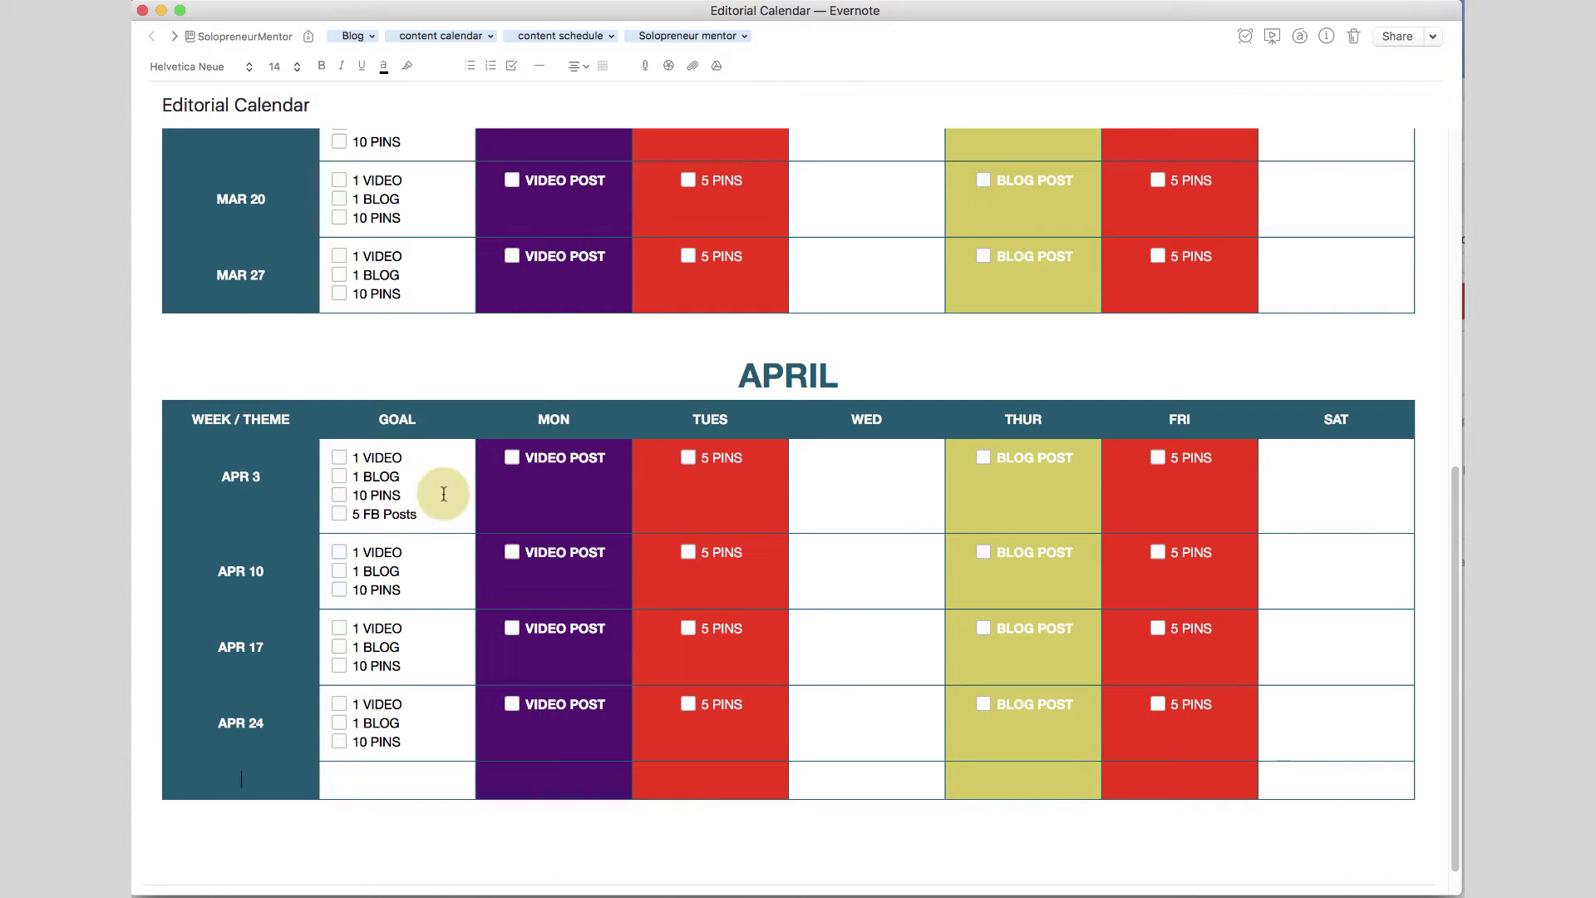
click(1286, 480)
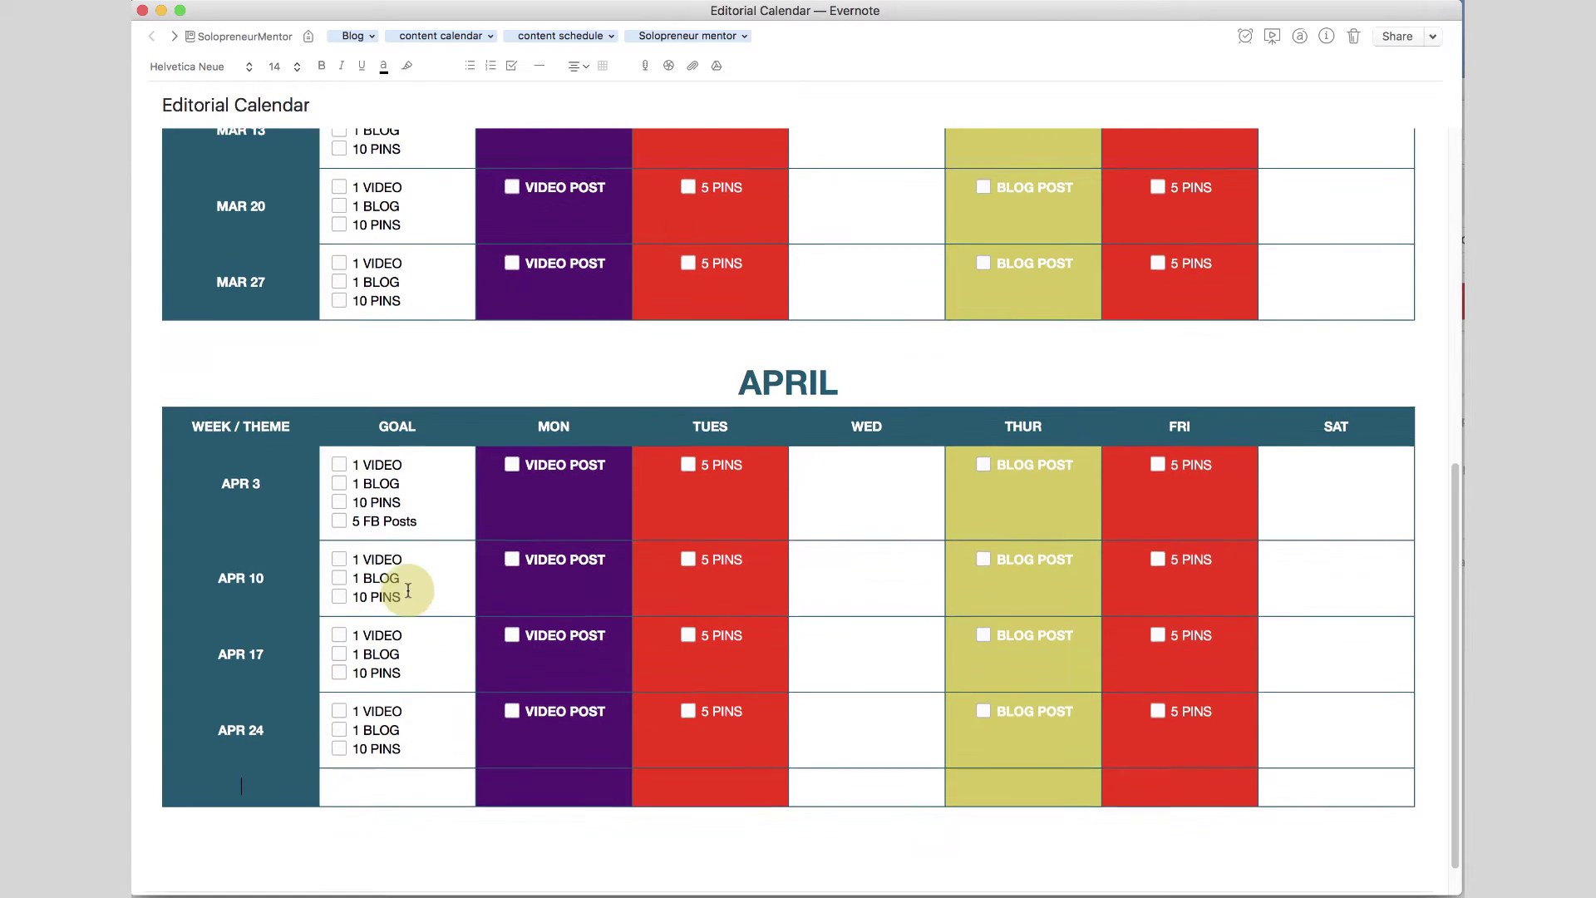
- Close the Editorial Calendar note and browse the notes in the SM IDEAS notebook of the SolopreneurMentor Stack
scroll(409, 592, up, 5)
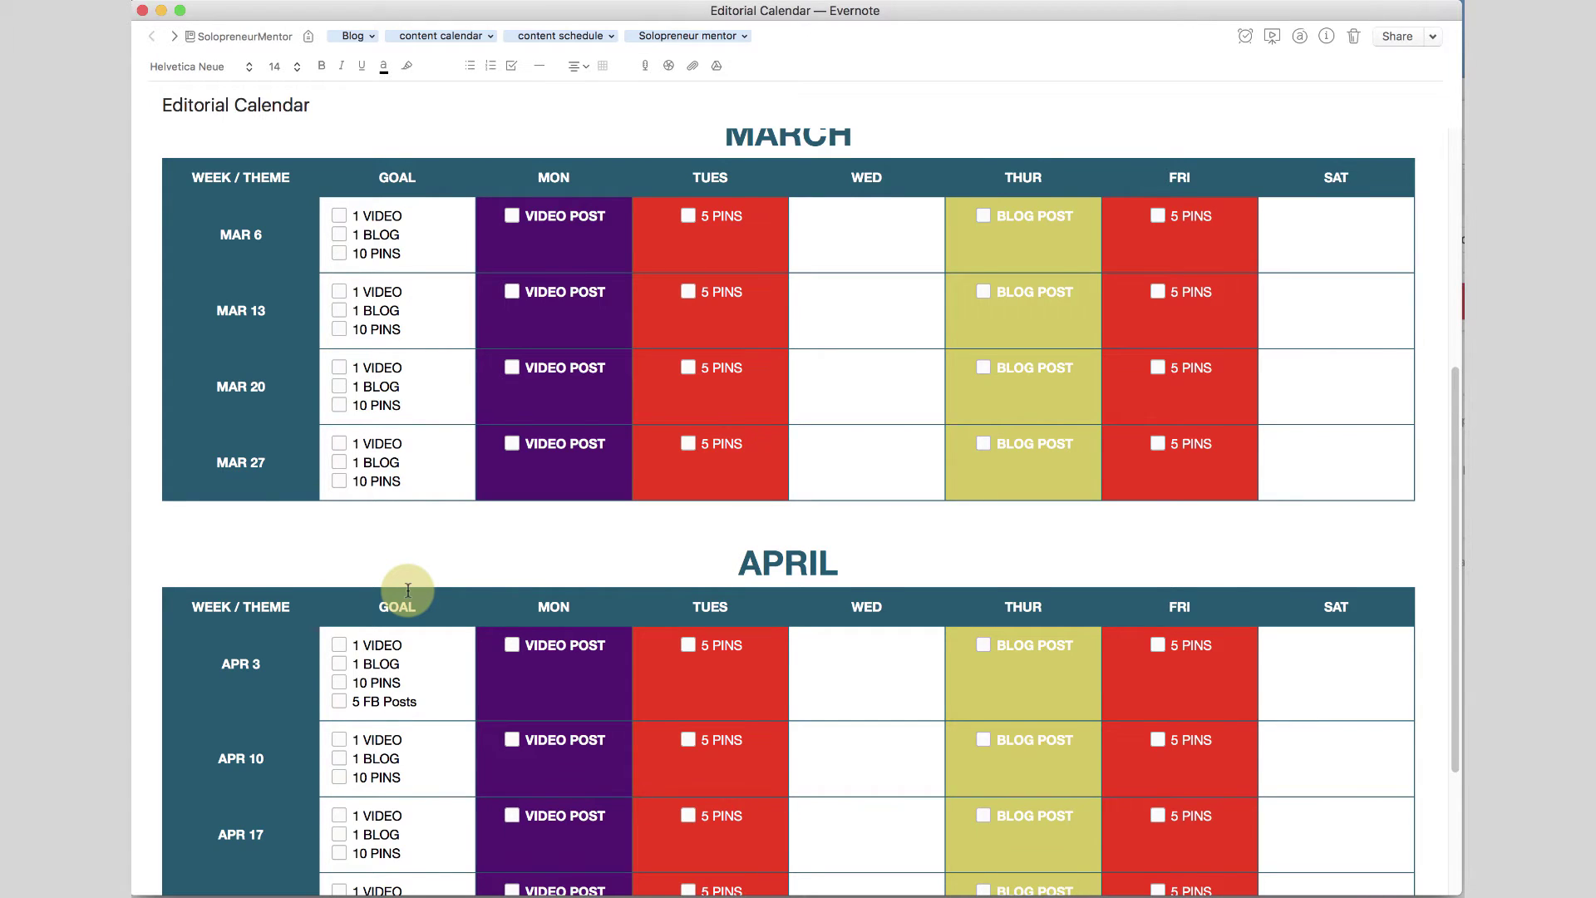
scroll(408, 590, up, 10)
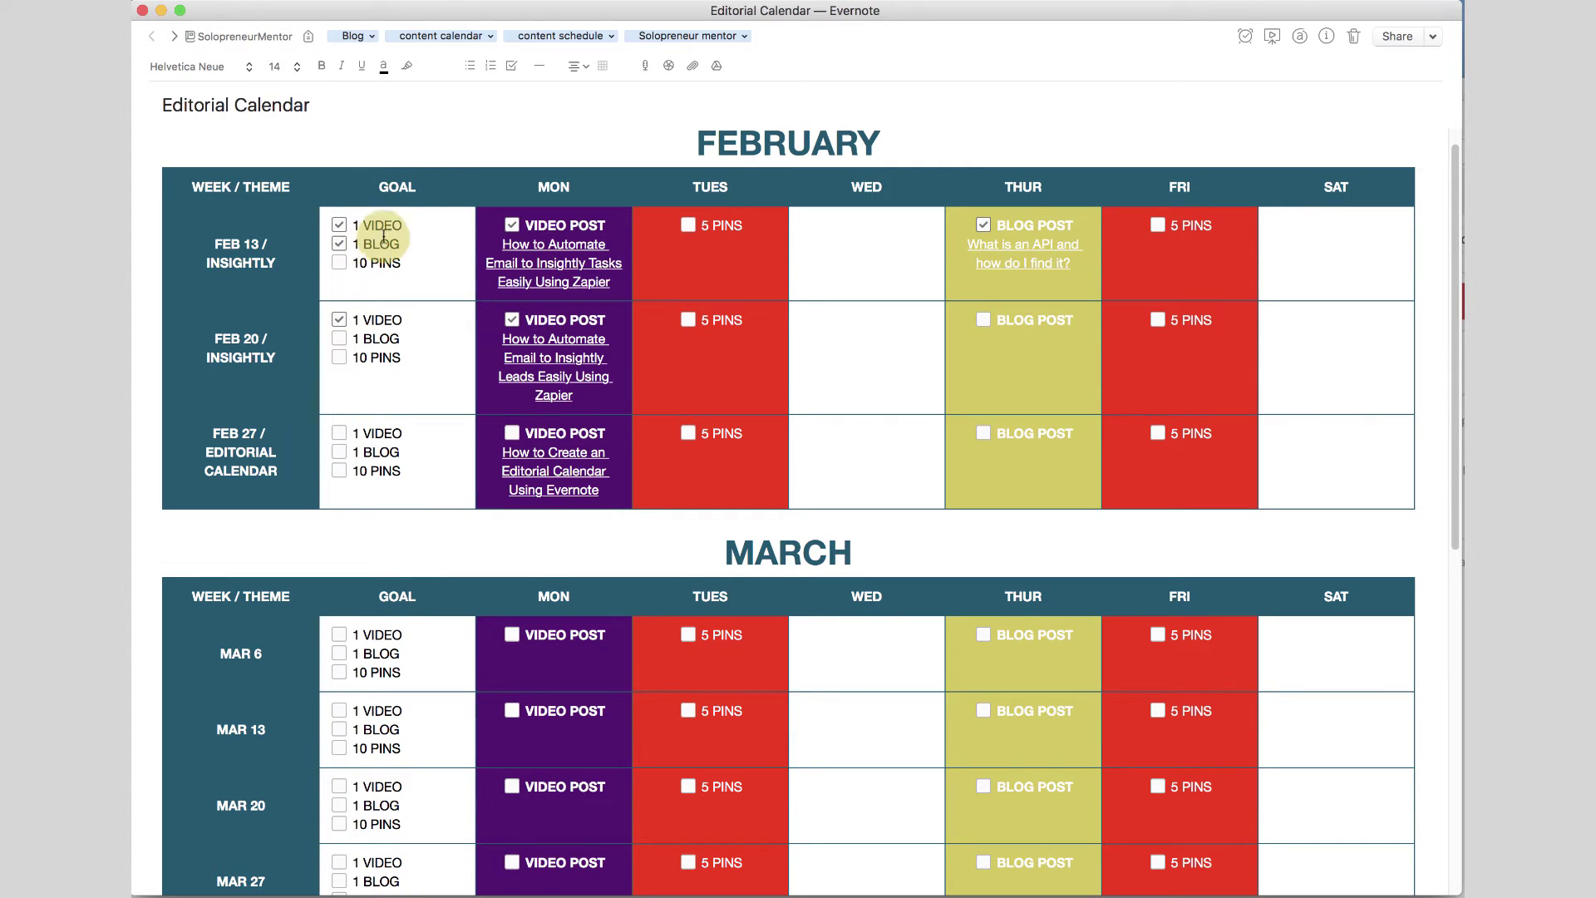
click(142, 10)
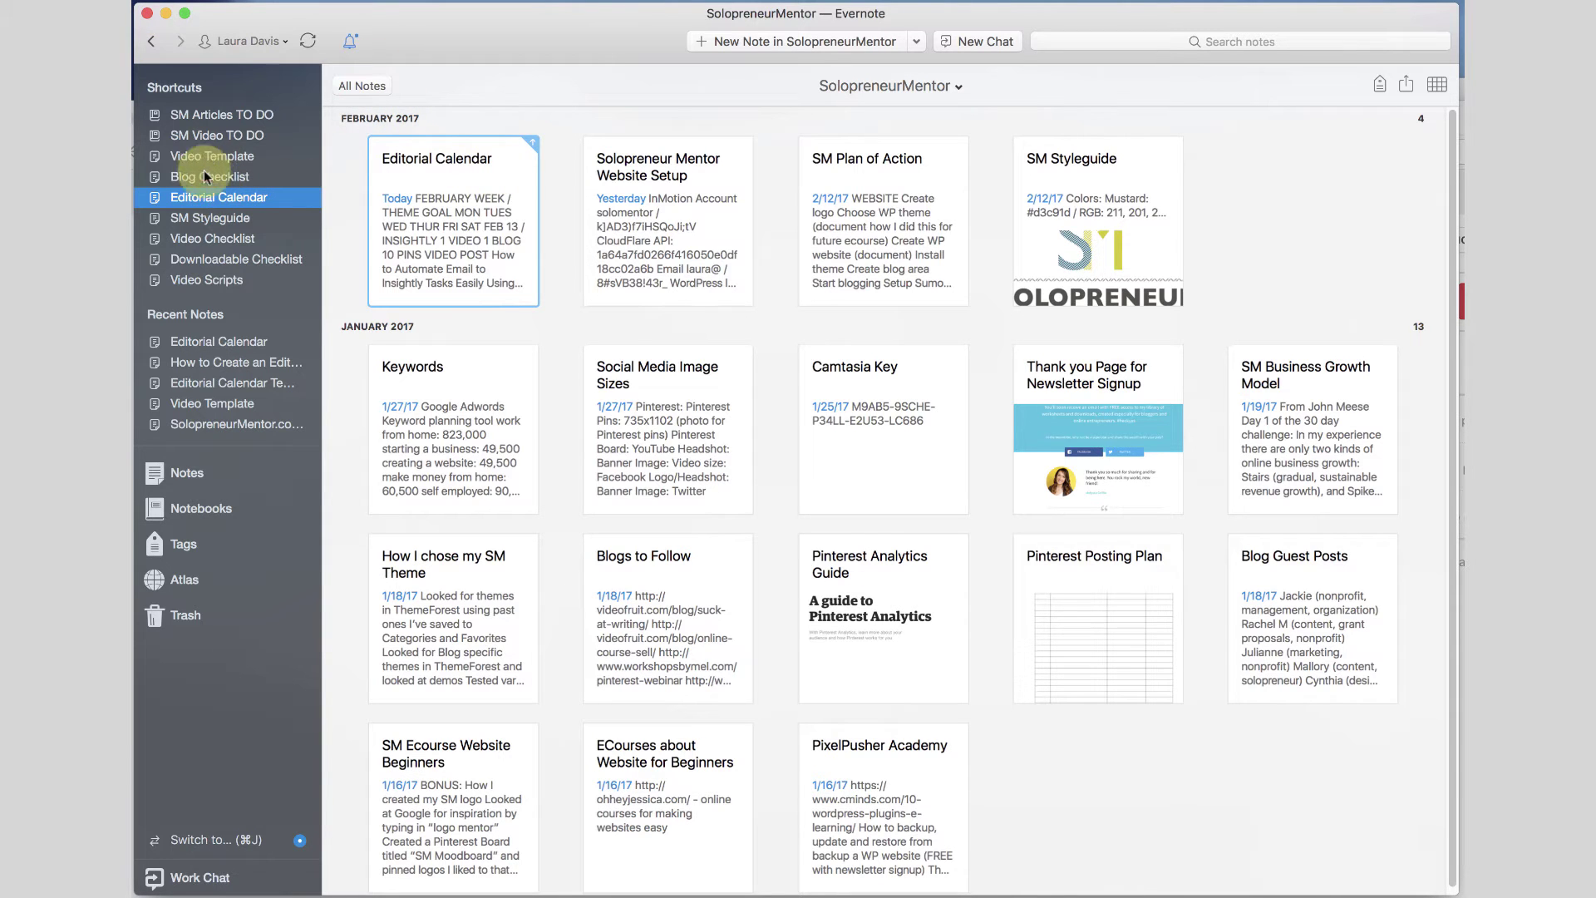
click(196, 511)
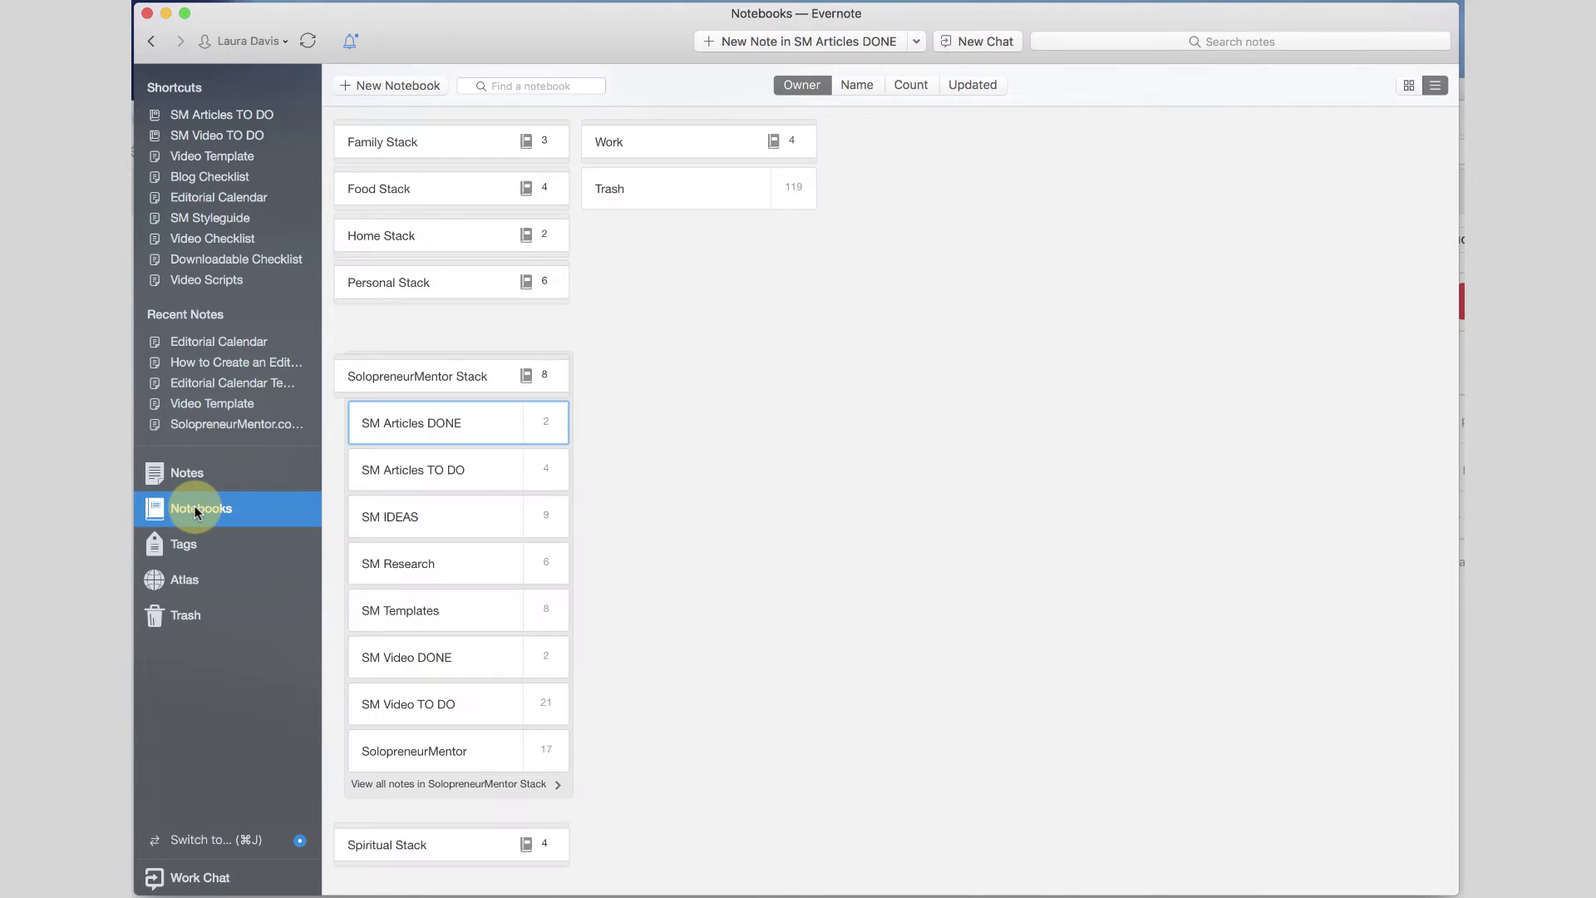
double_click(387, 519)
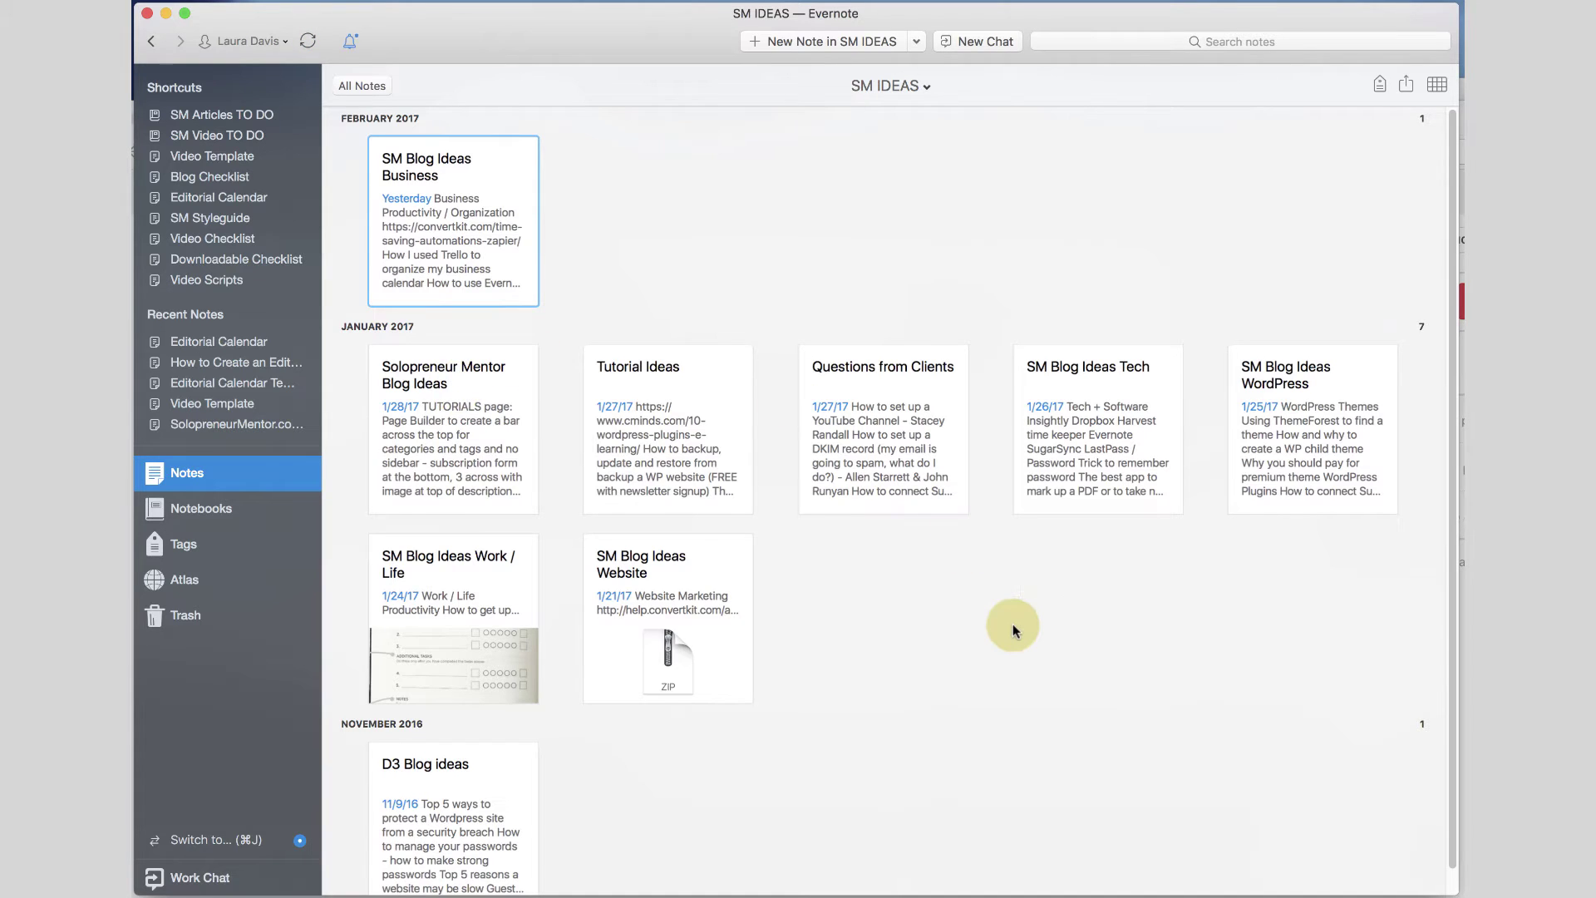
scroll(1011, 629, down, 1)
scroll(1013, 630, down, 1)
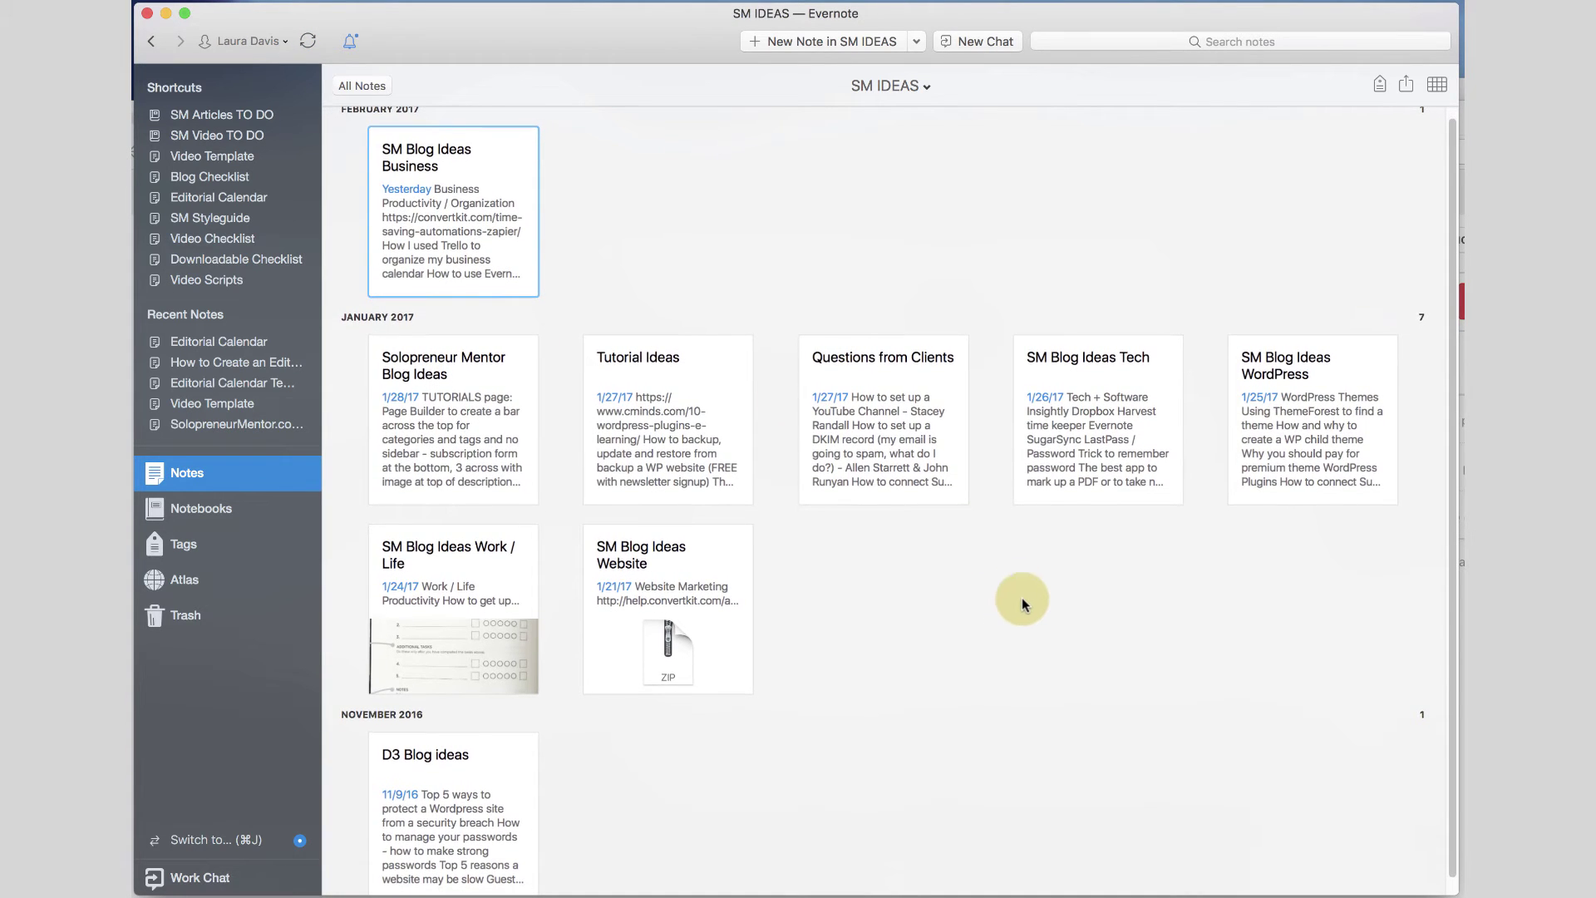
- Review the topic checklists in the SM Blog Ideas WordPress note, highlight "Using ThemeForest to find a theme", and close the note
double_click(1307, 378)
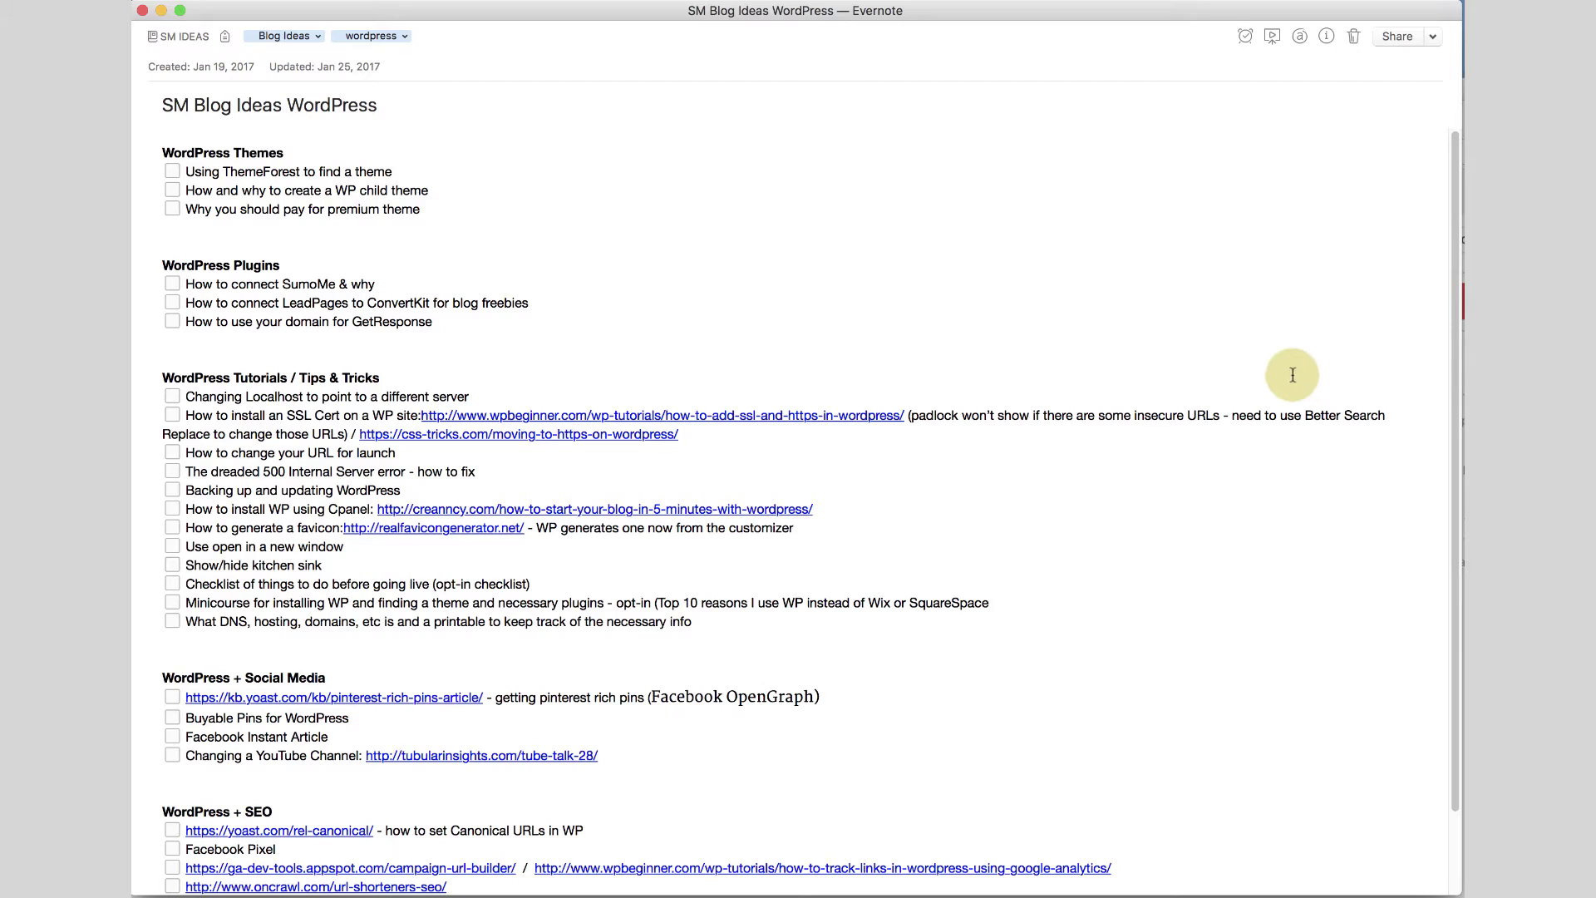
scroll(575, 739, down, 2)
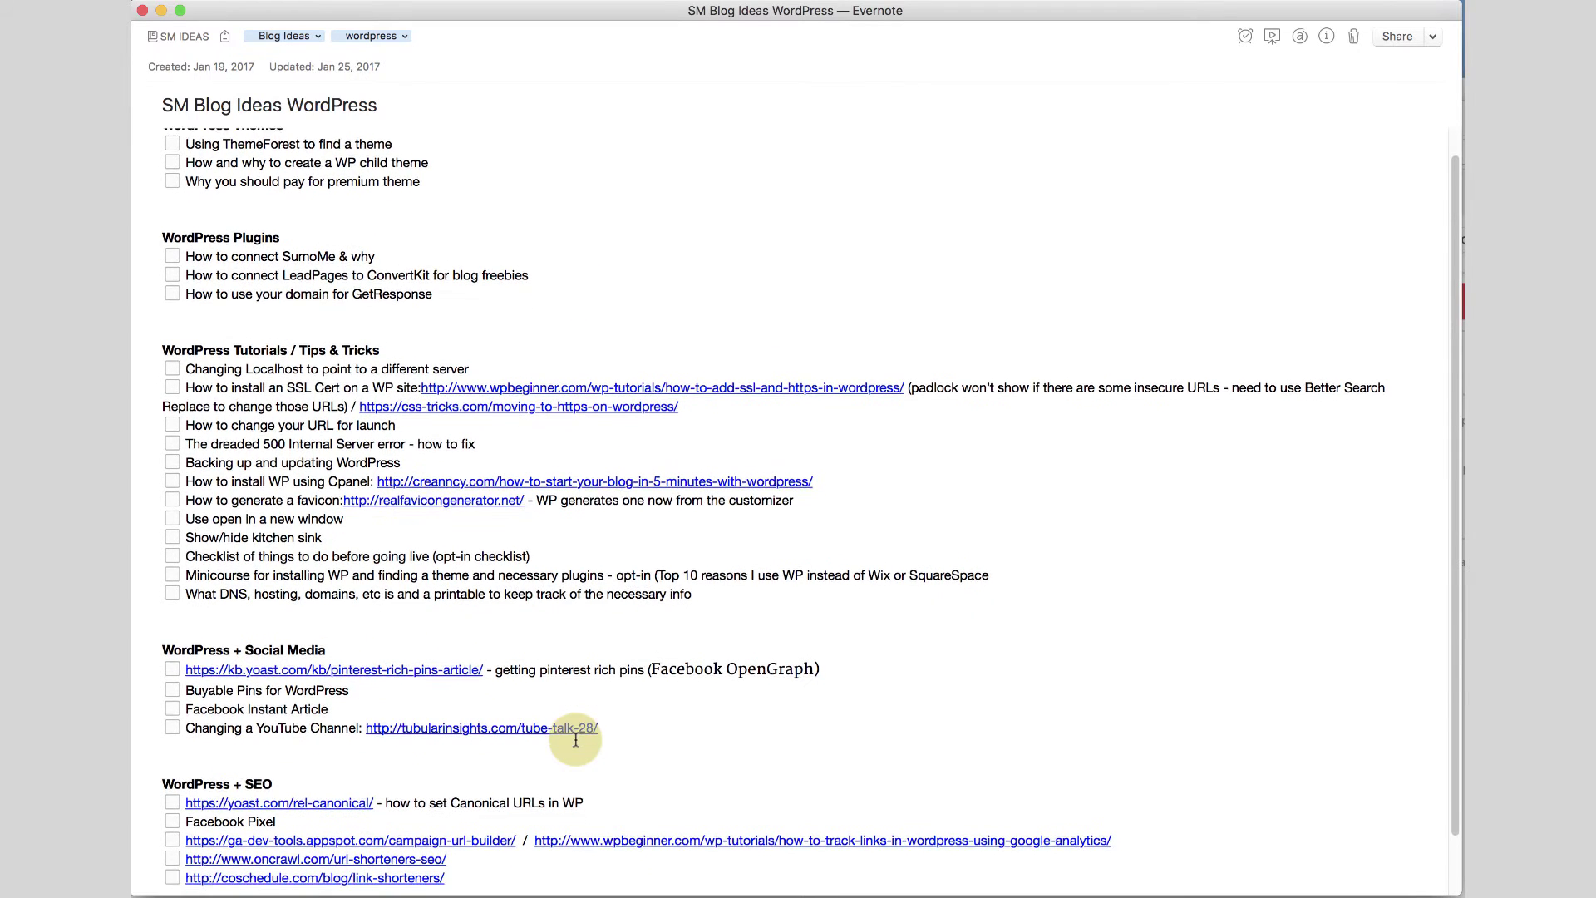
scroll(575, 740, up, 2)
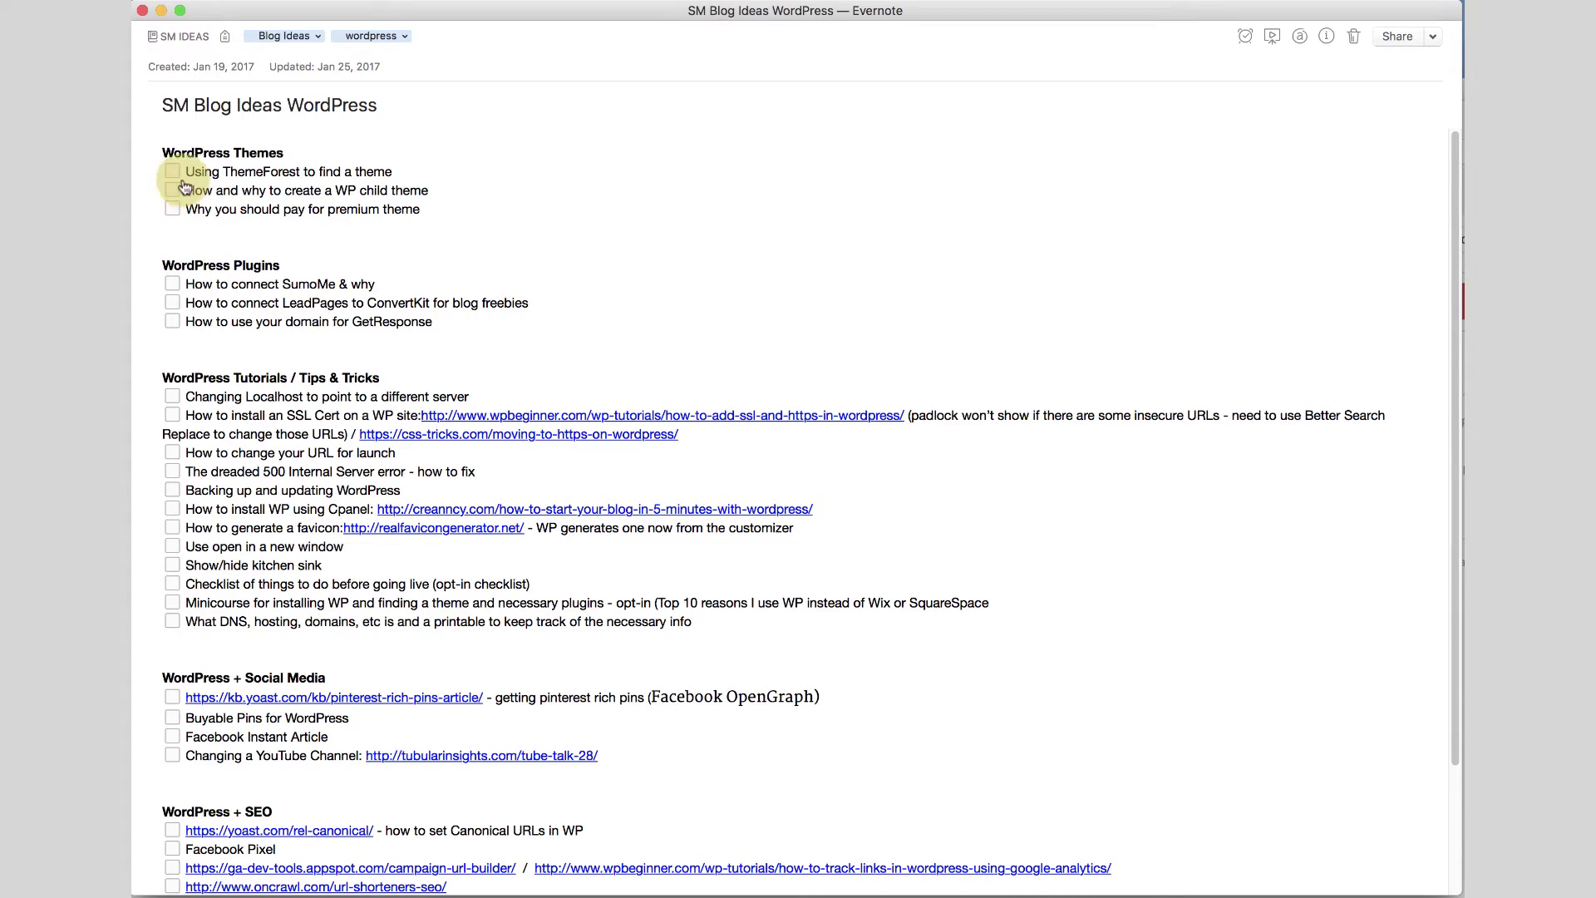
drag(188, 172, 416, 171)
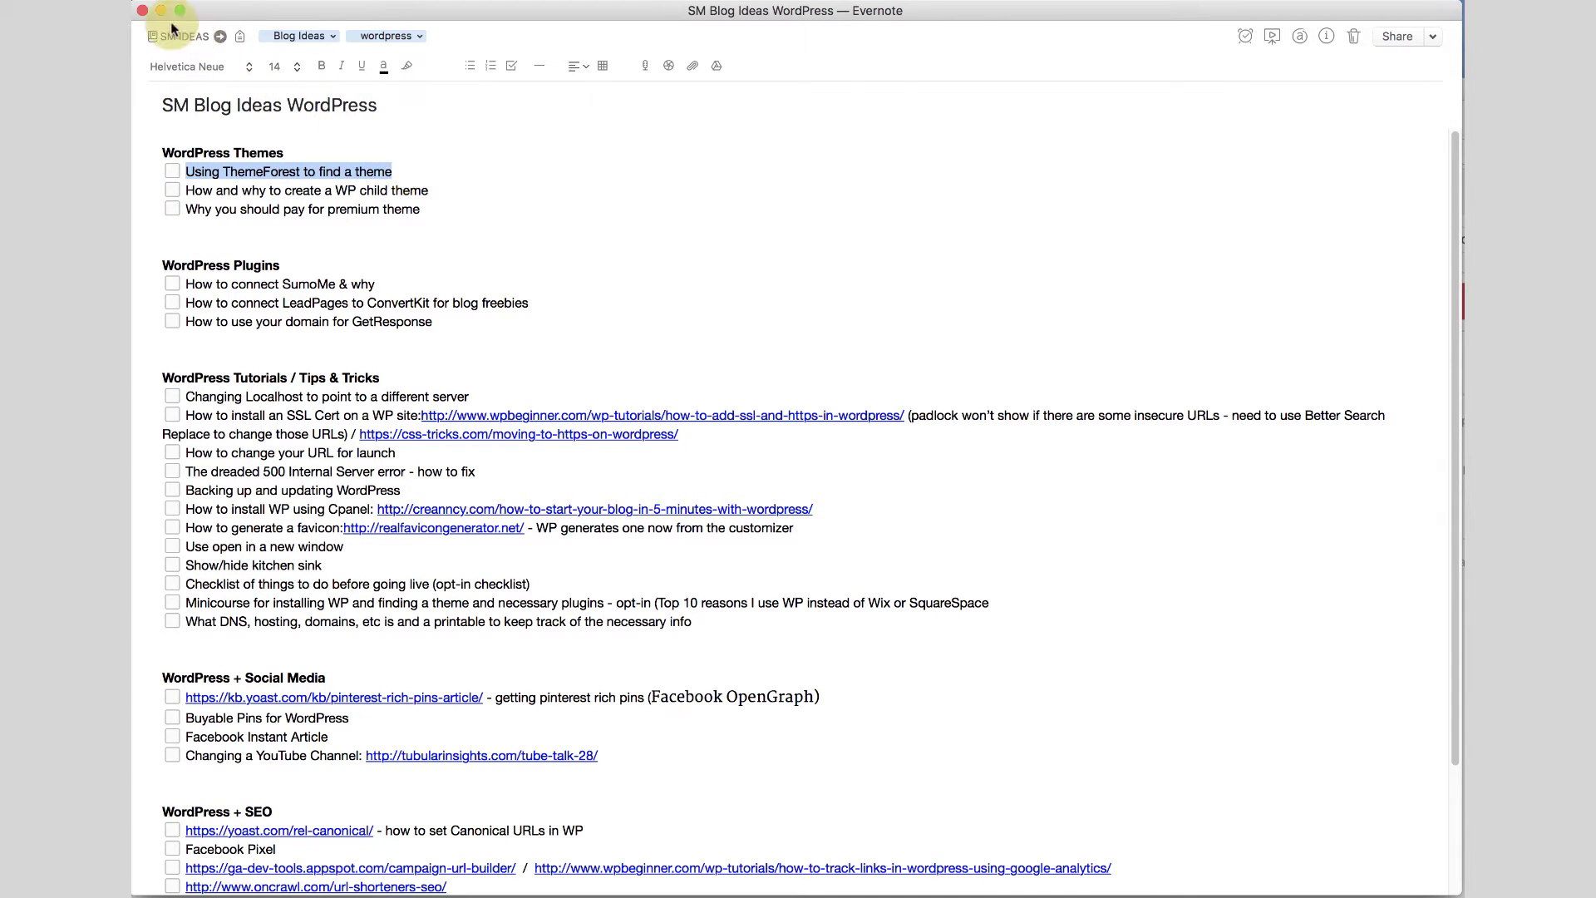
click(143, 12)
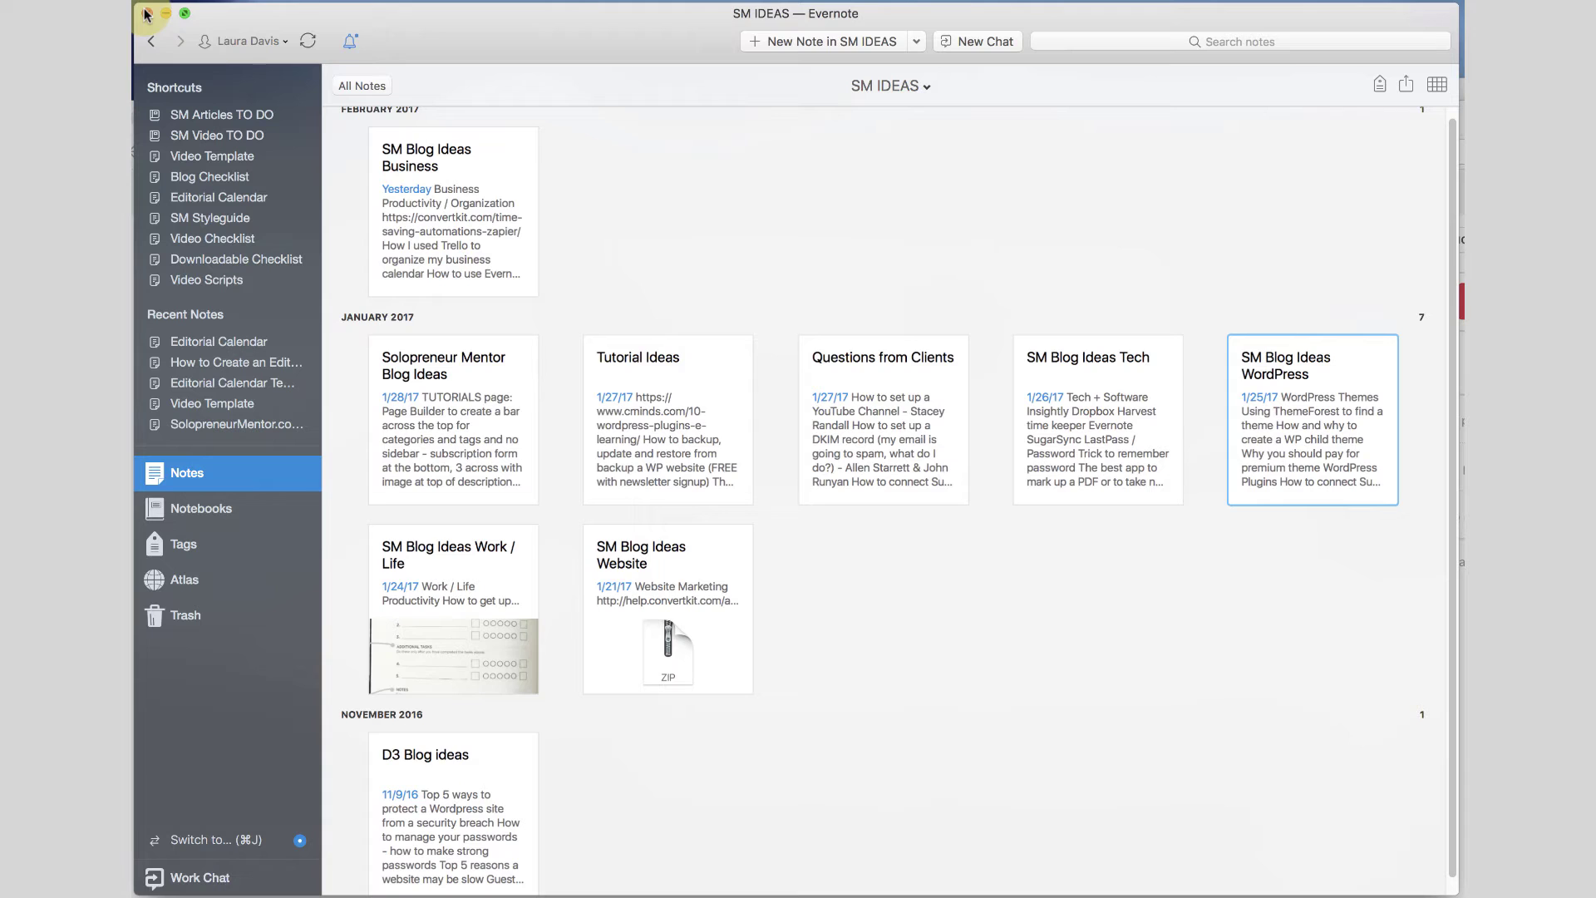
- Duplicate the Video Template note in the SM Templates notebook
click(192, 158)
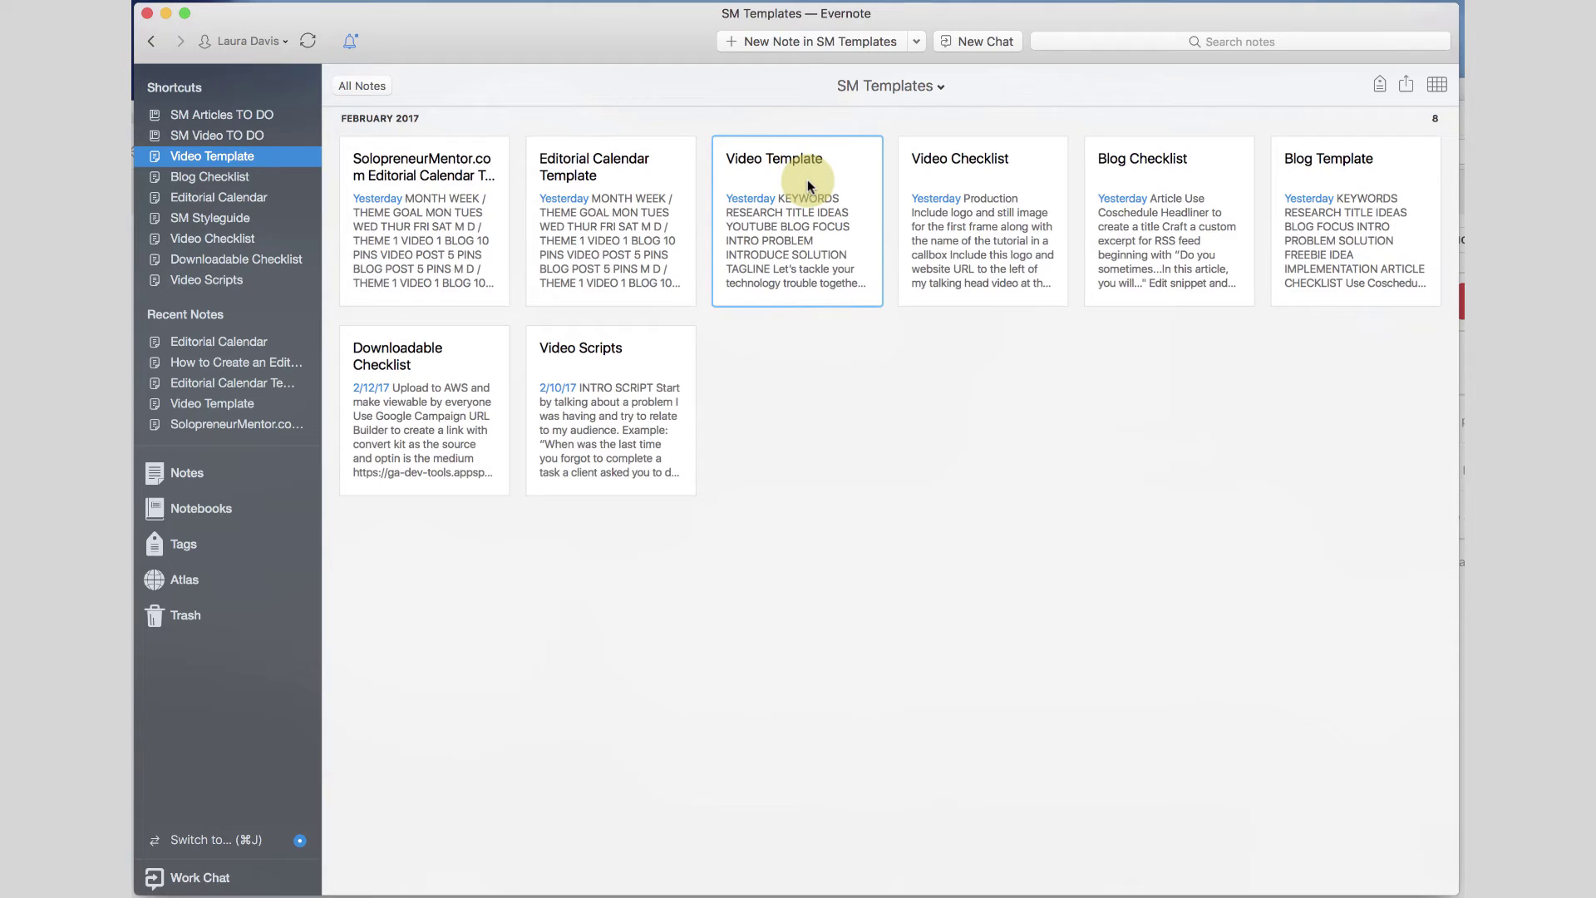
right_click(806, 180)
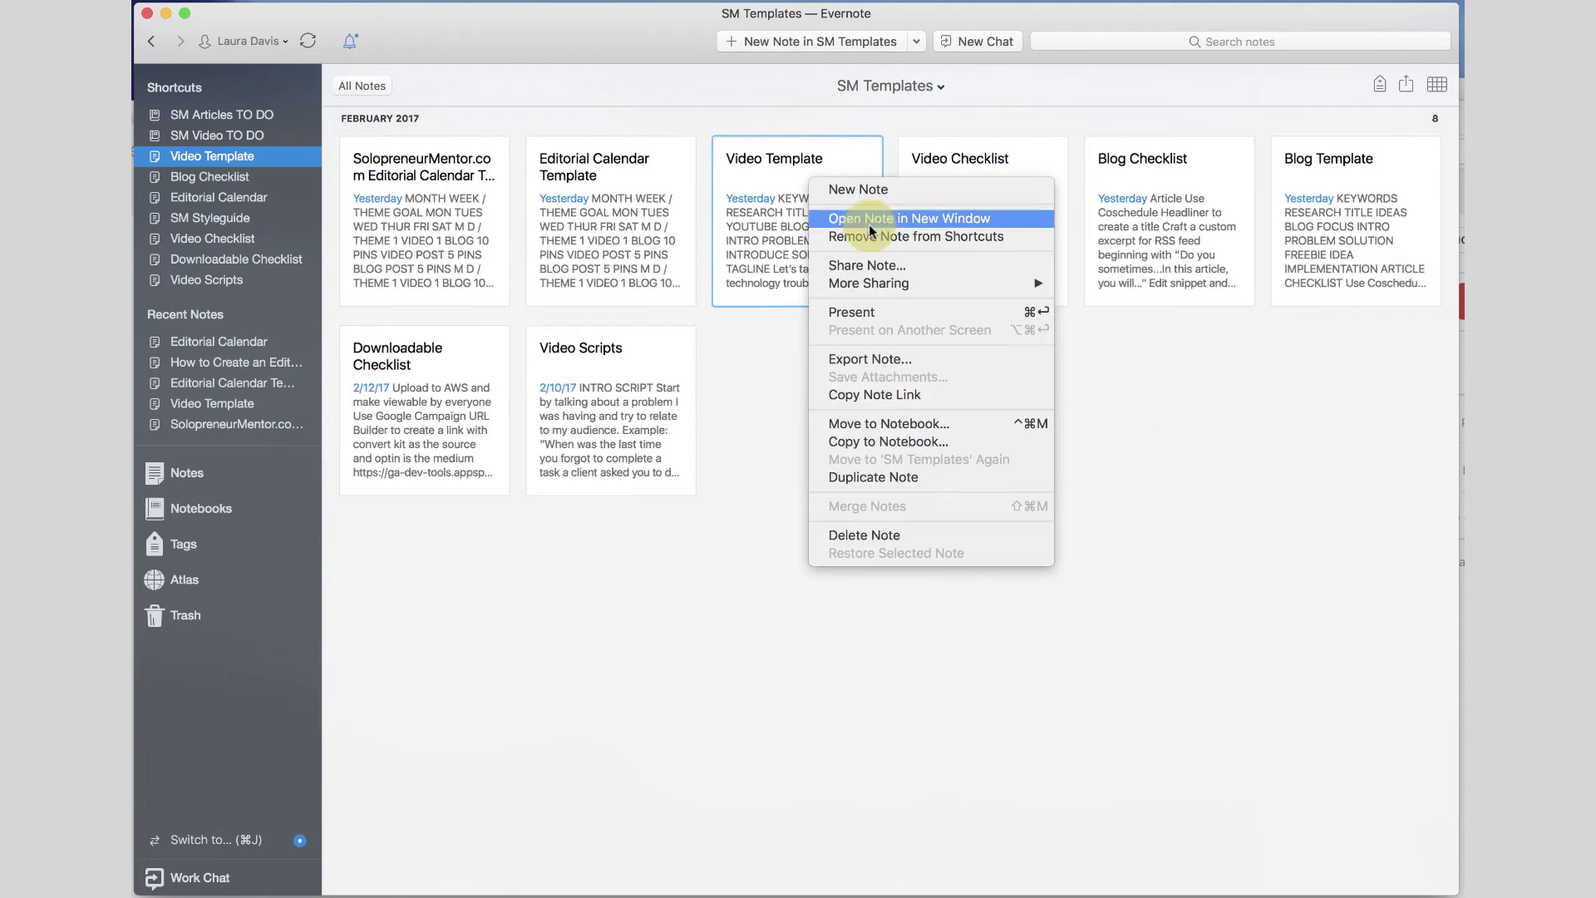
click(886, 477)
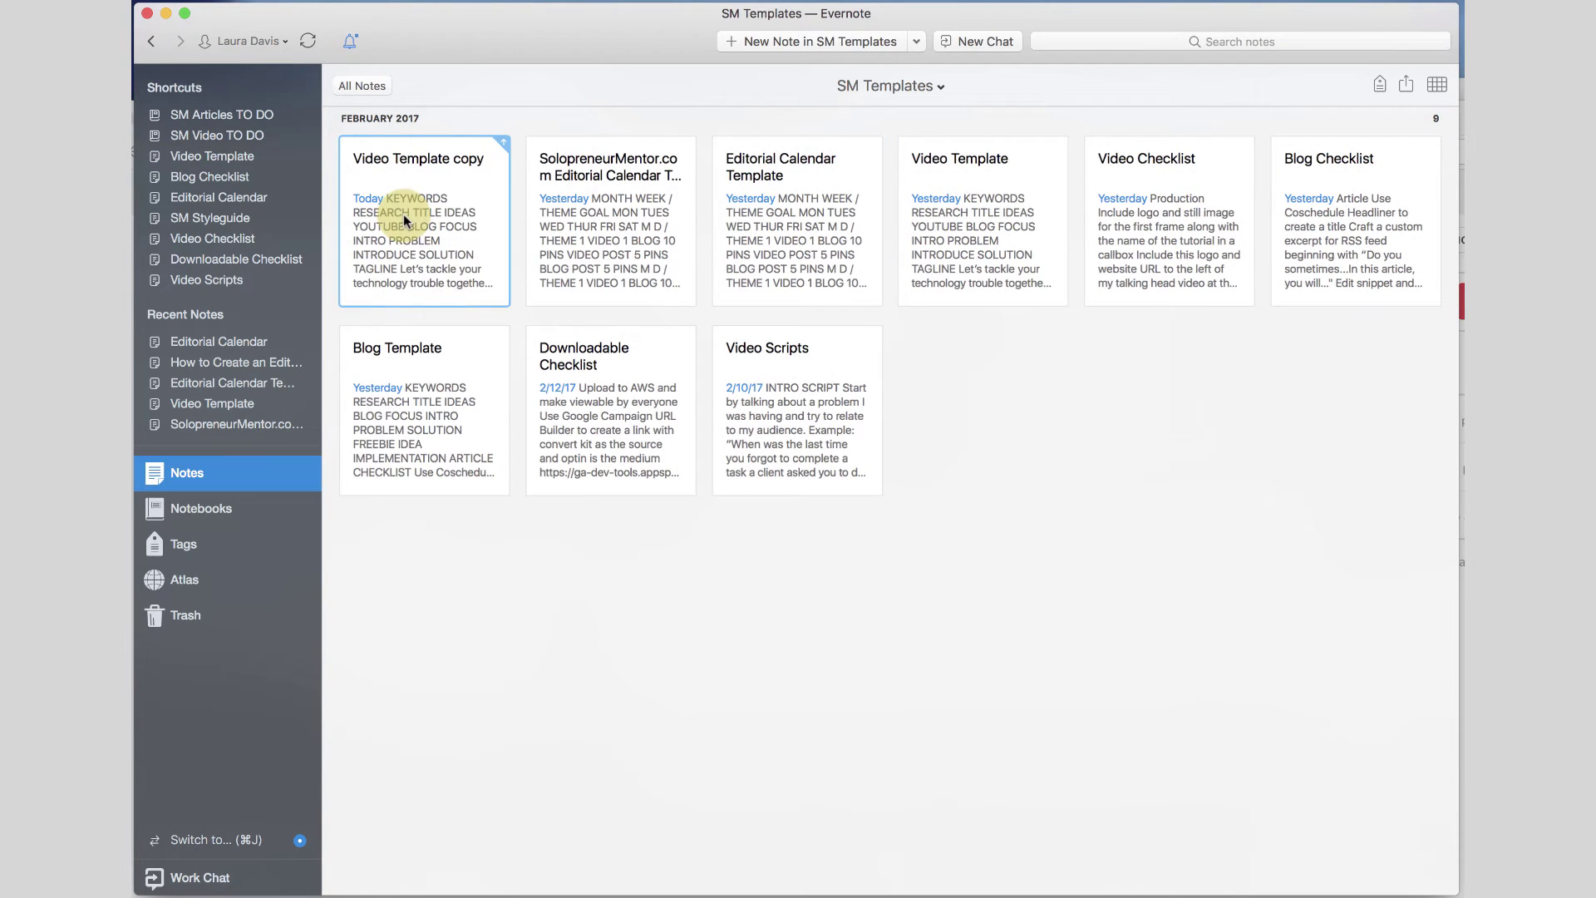
double_click(404, 220)
triple_click(362, 101)
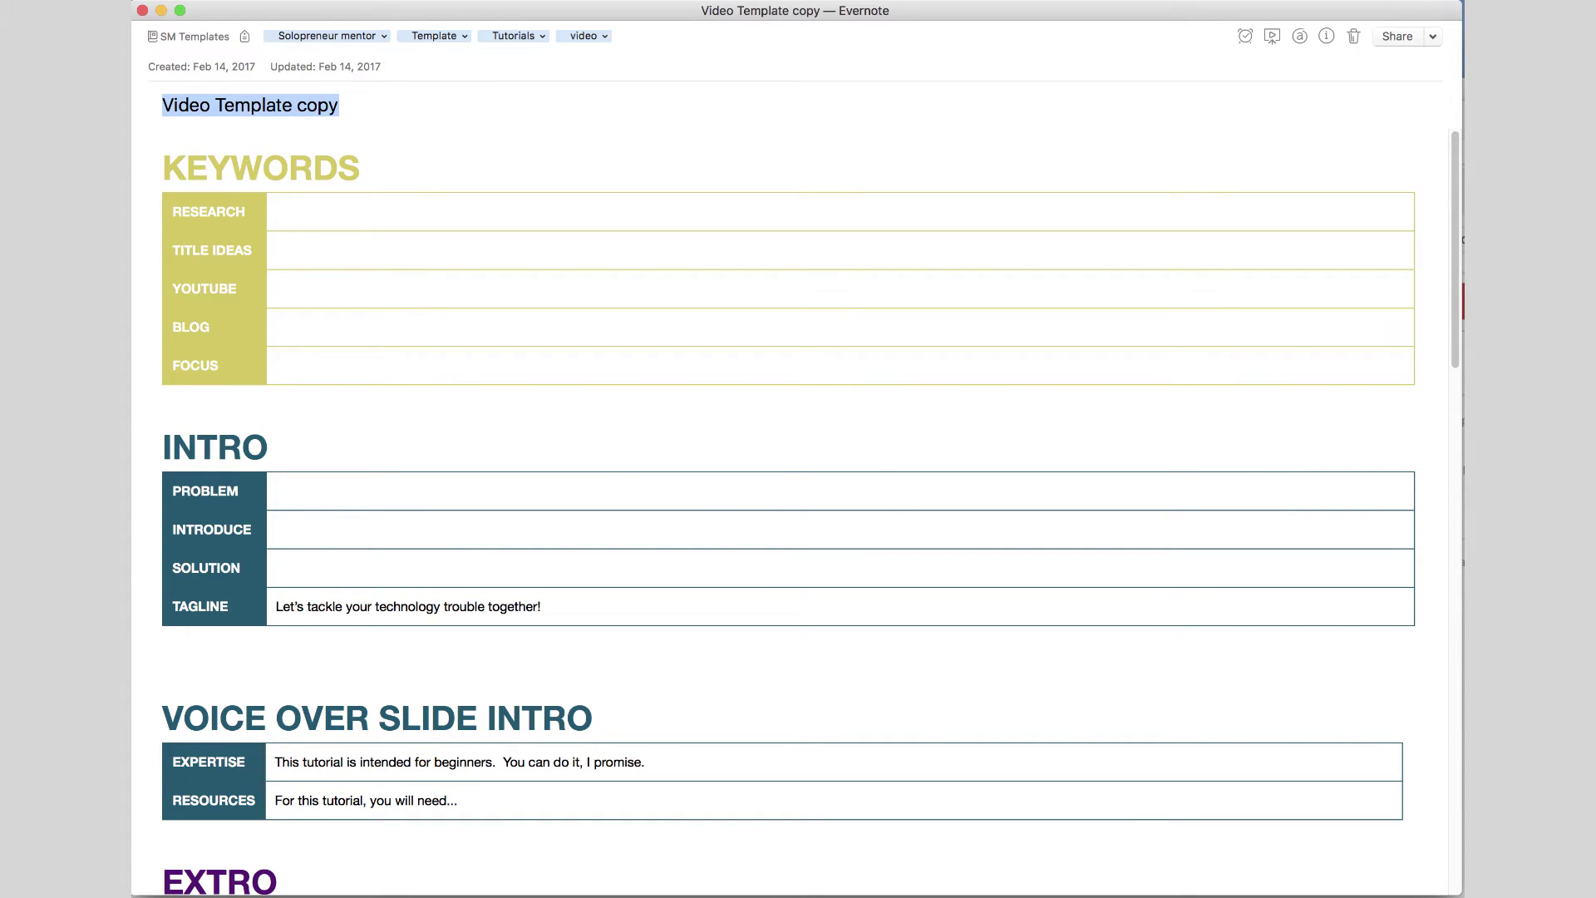
triple_click(374, 111)
click(144, 12)
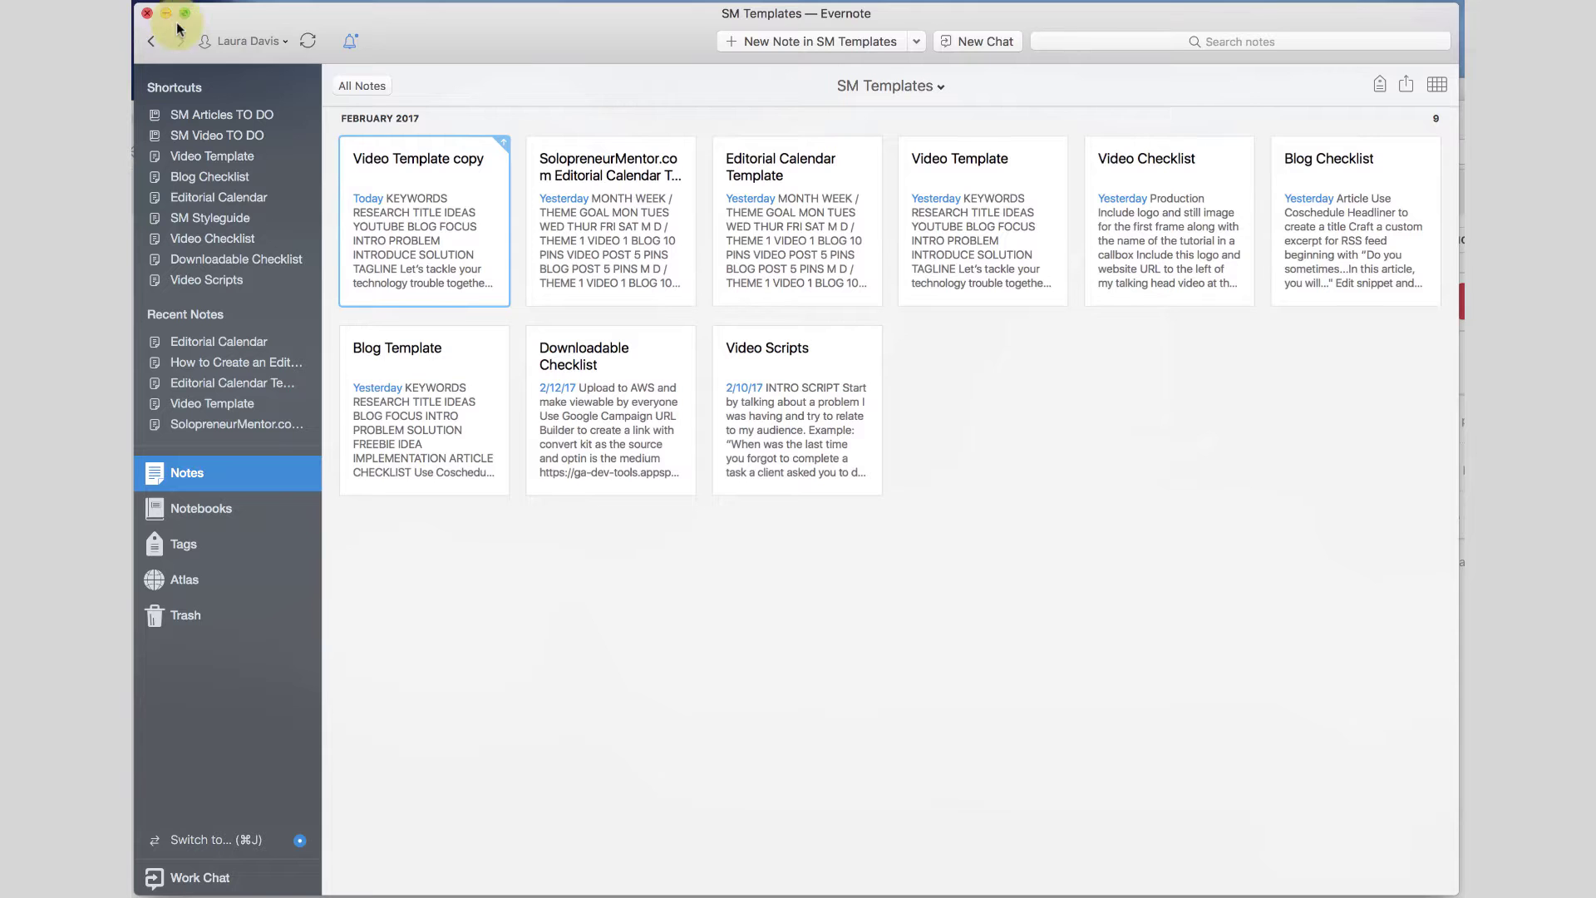
- Copy the idea "Using ThemeForest to find a theme" from the SM Blog Ideas WordPress note in the SM IDEAS notebook
click(200, 509)
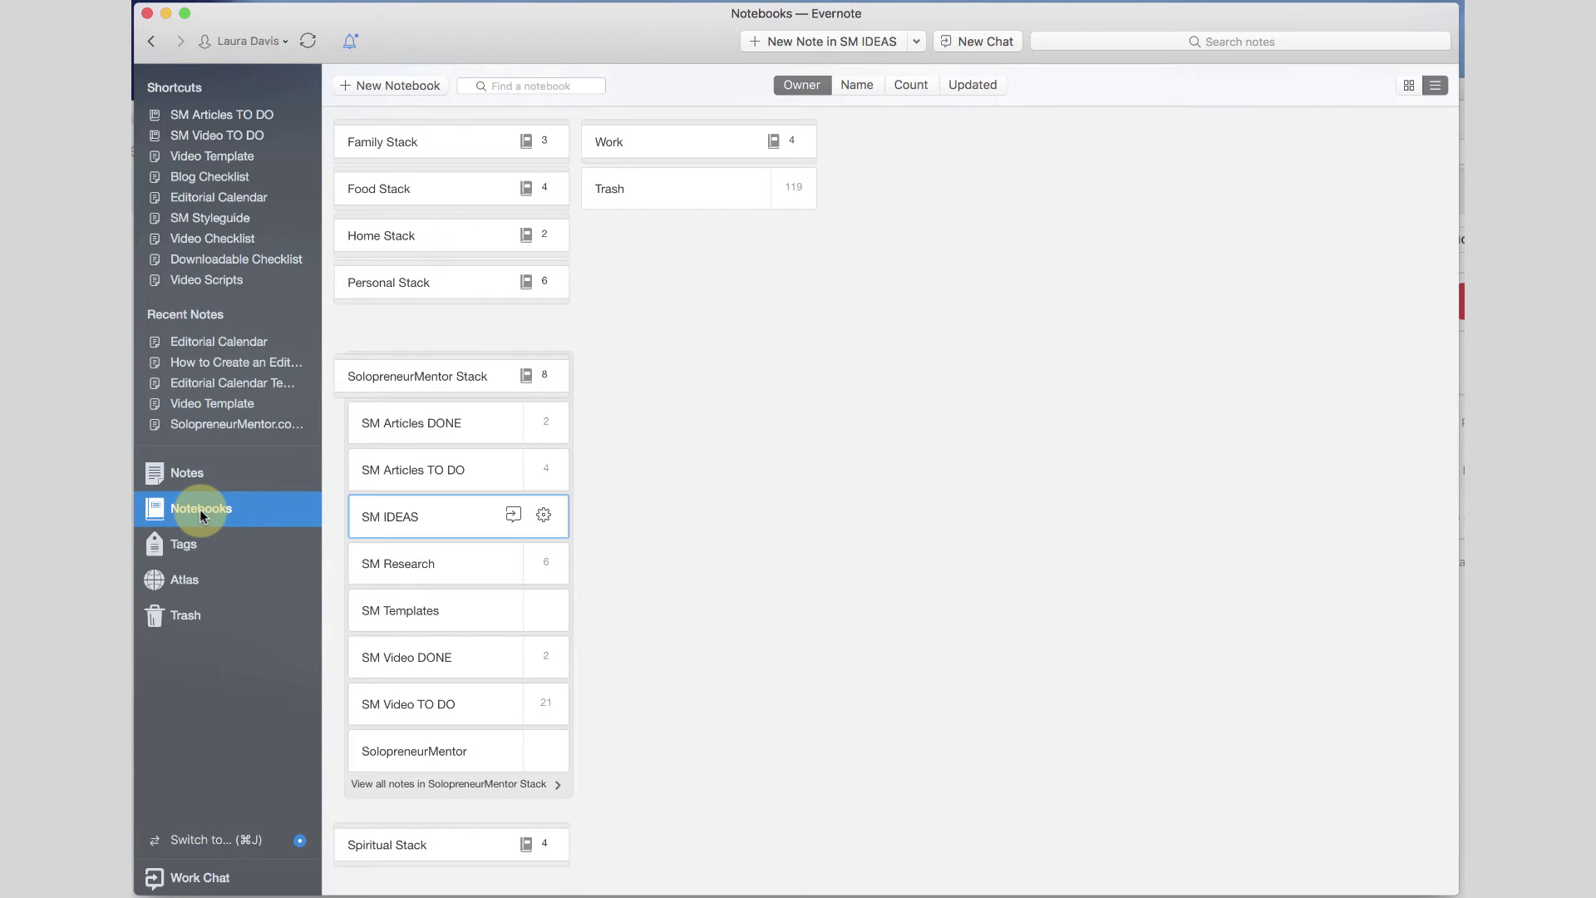
double_click(418, 517)
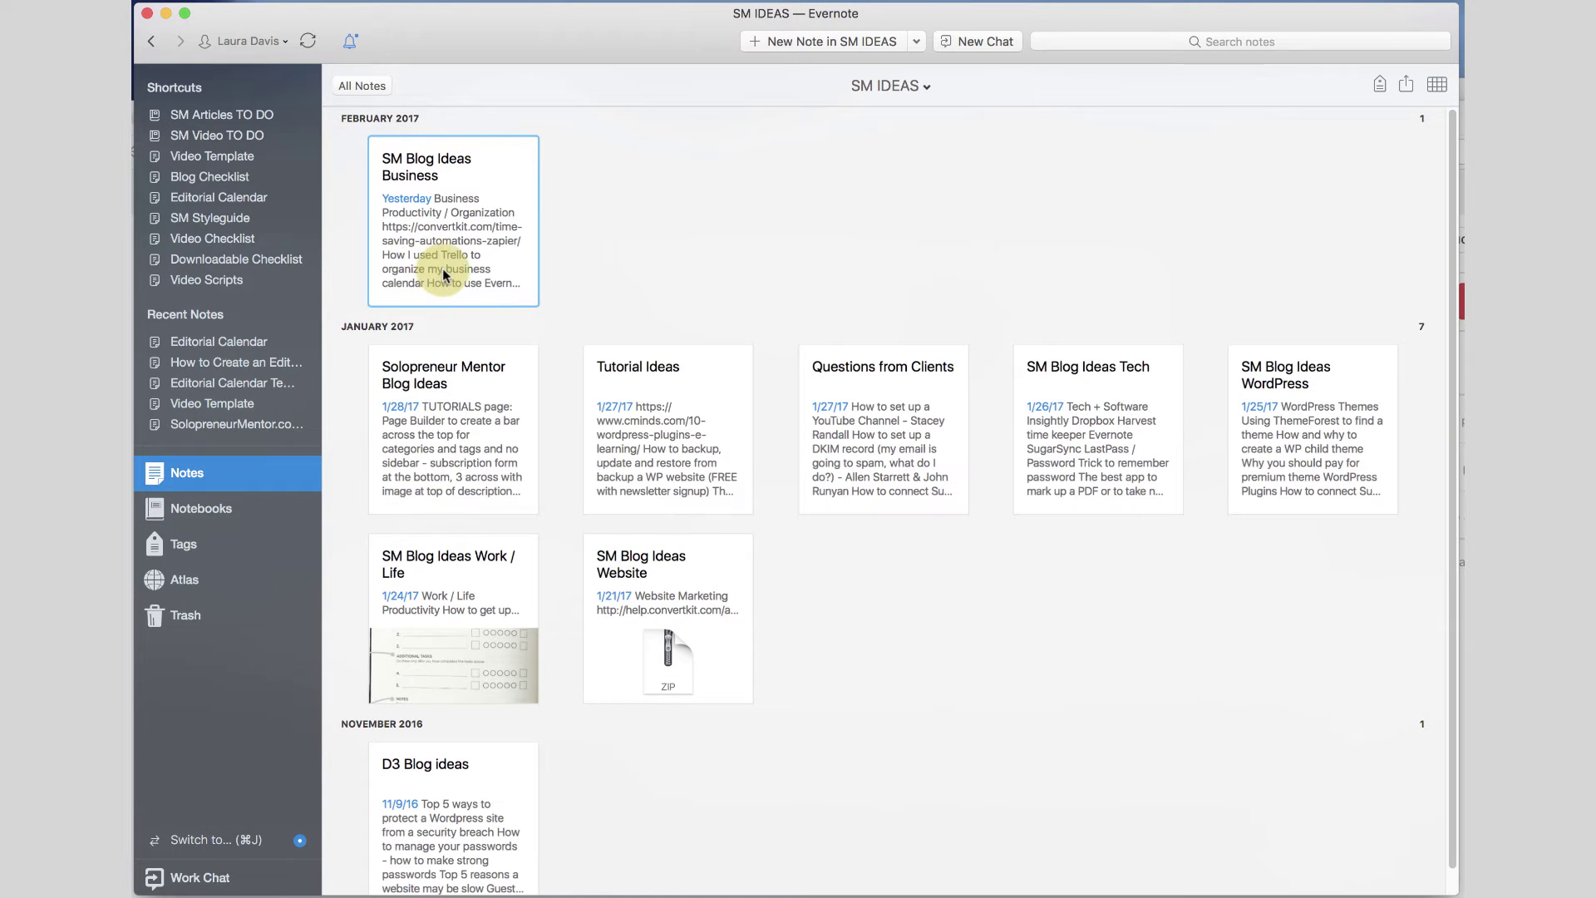
double_click(1280, 412)
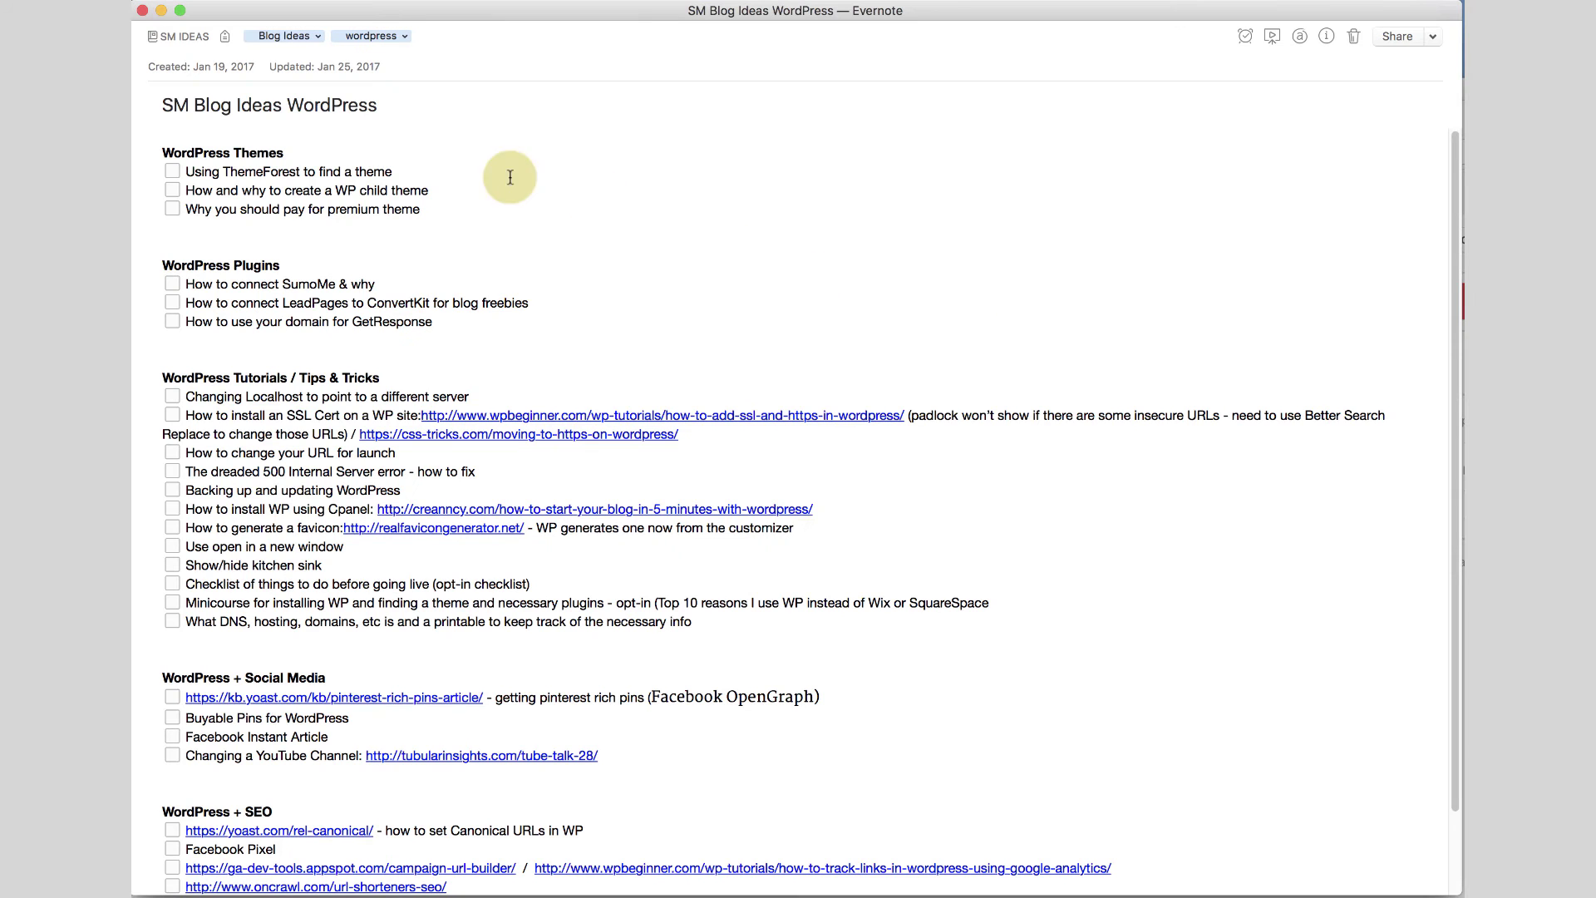
drag(392, 171, 191, 171)
key(super+c)
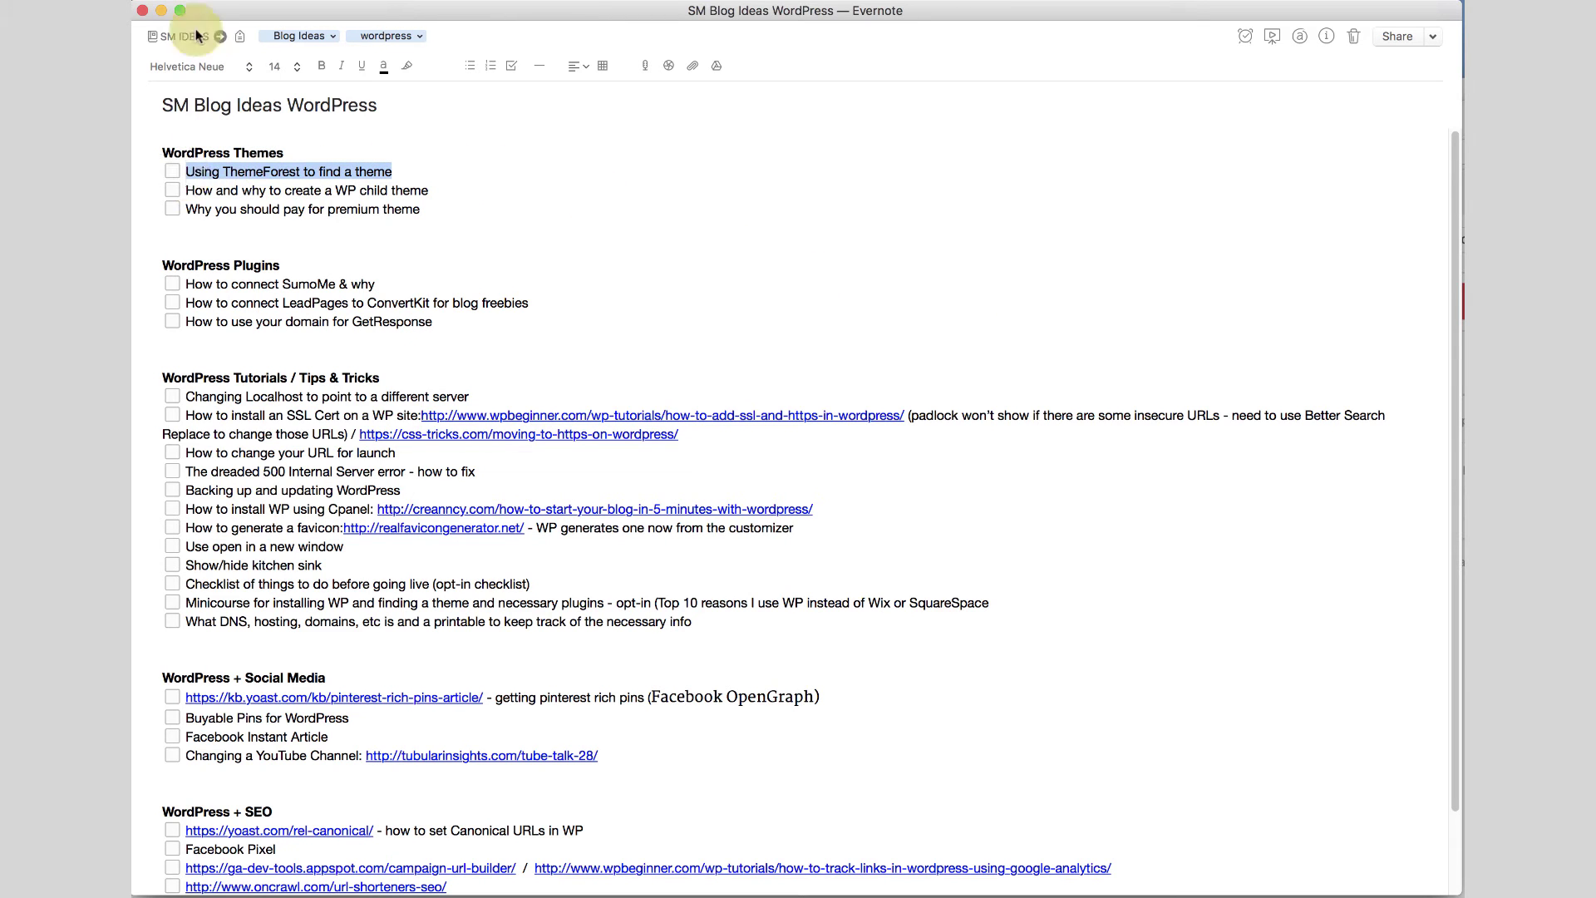
- Retitle the Video Template copy note in SM Templates "Using ThemeForest to find a theme" and remove its Template tag
click(143, 10)
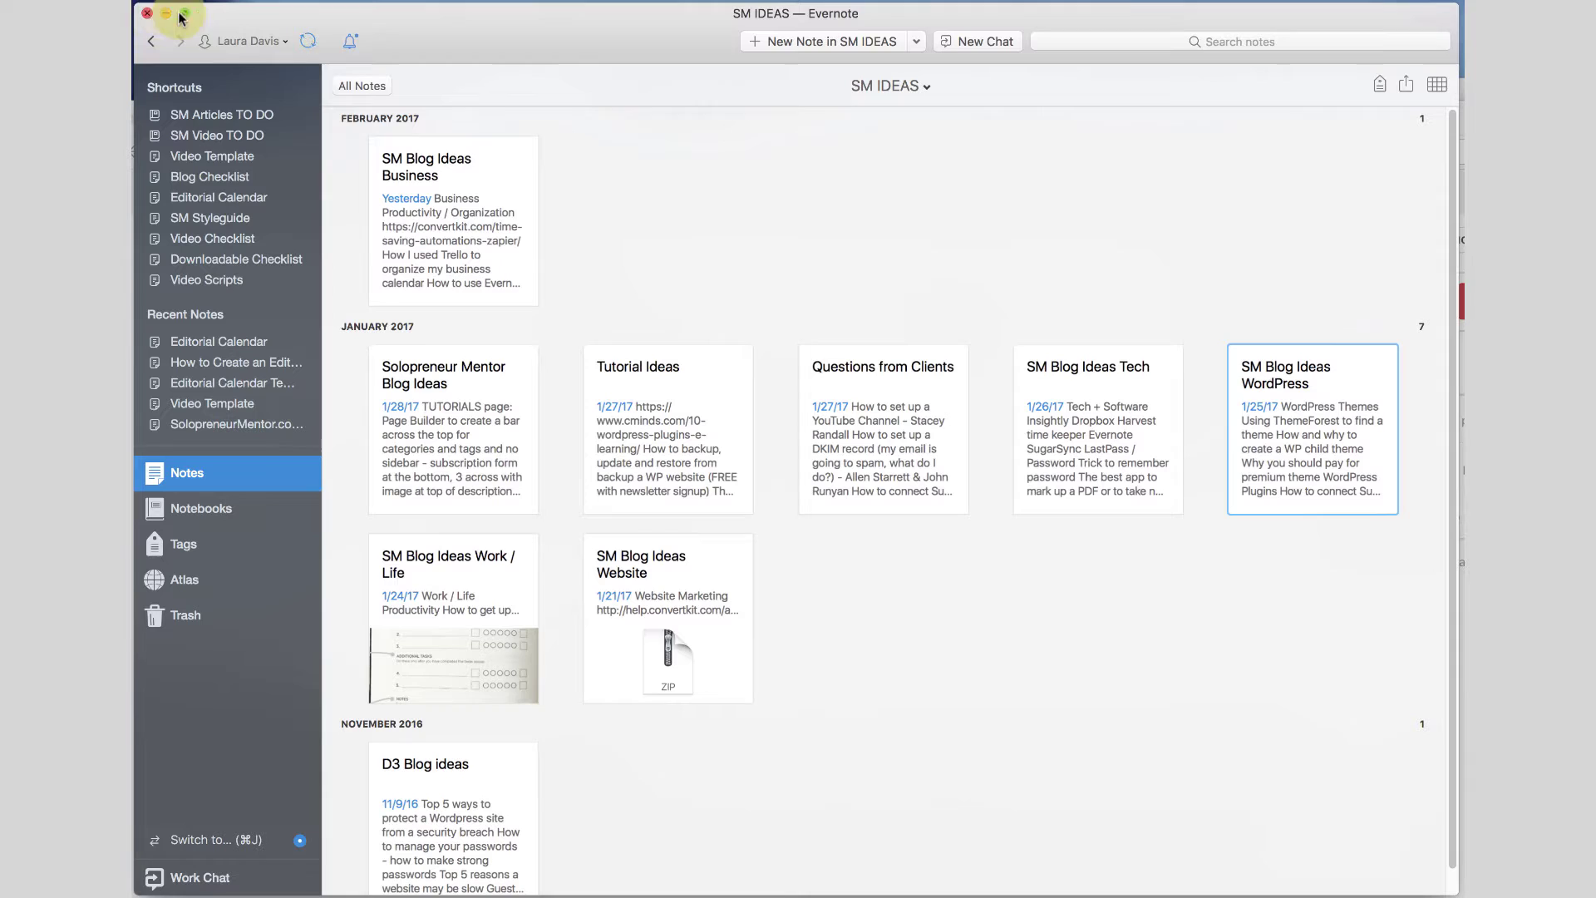
click(217, 160)
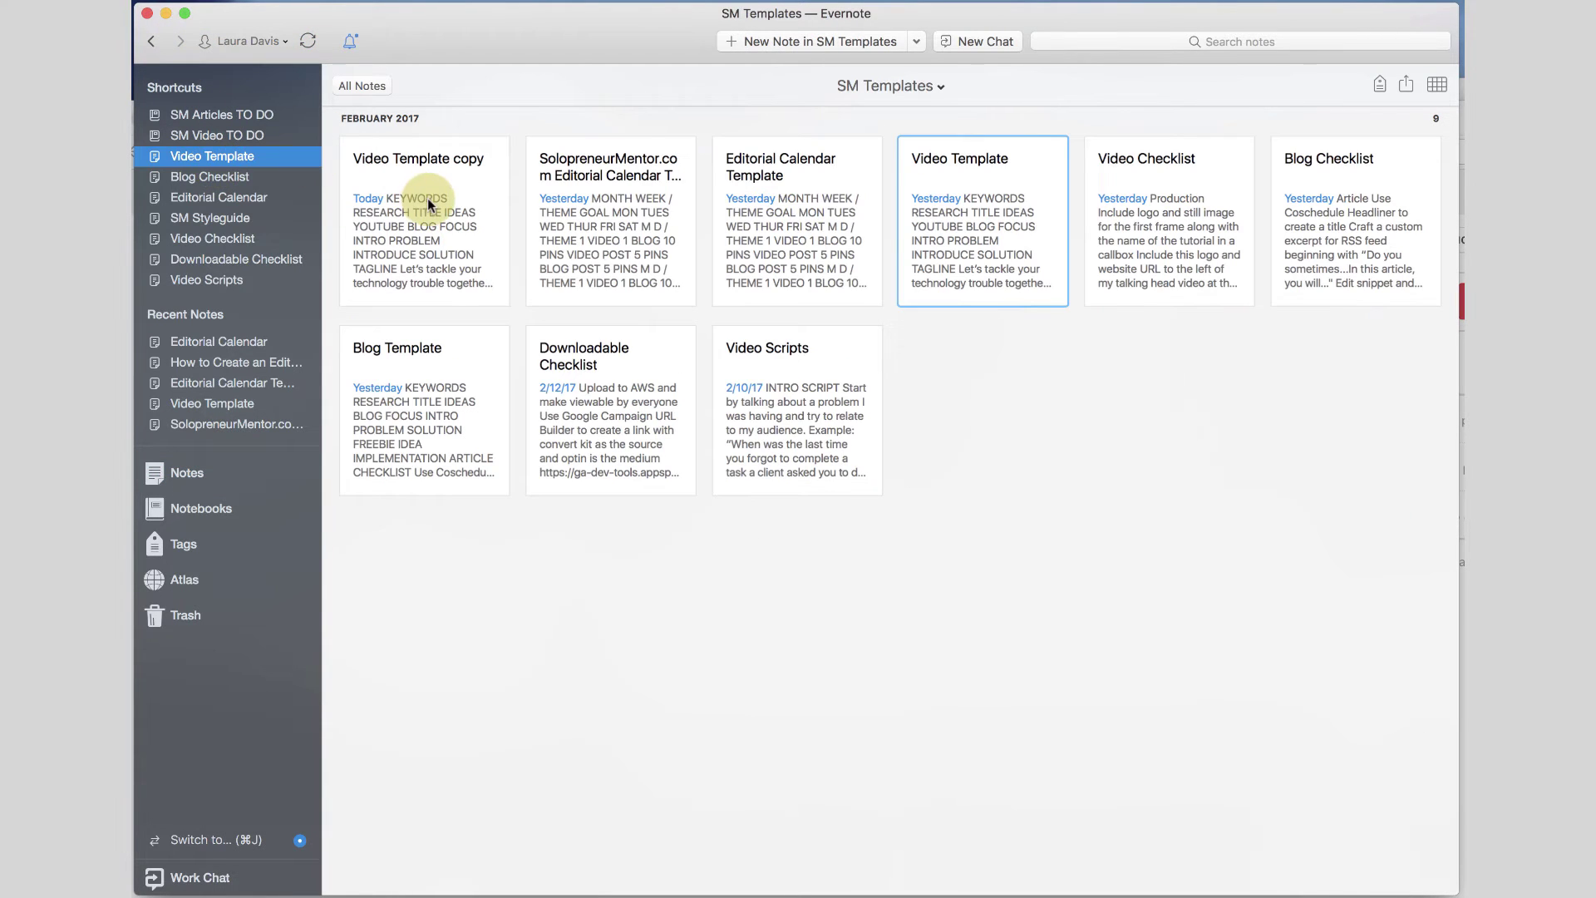
double_click(428, 198)
drag(375, 108, 155, 108)
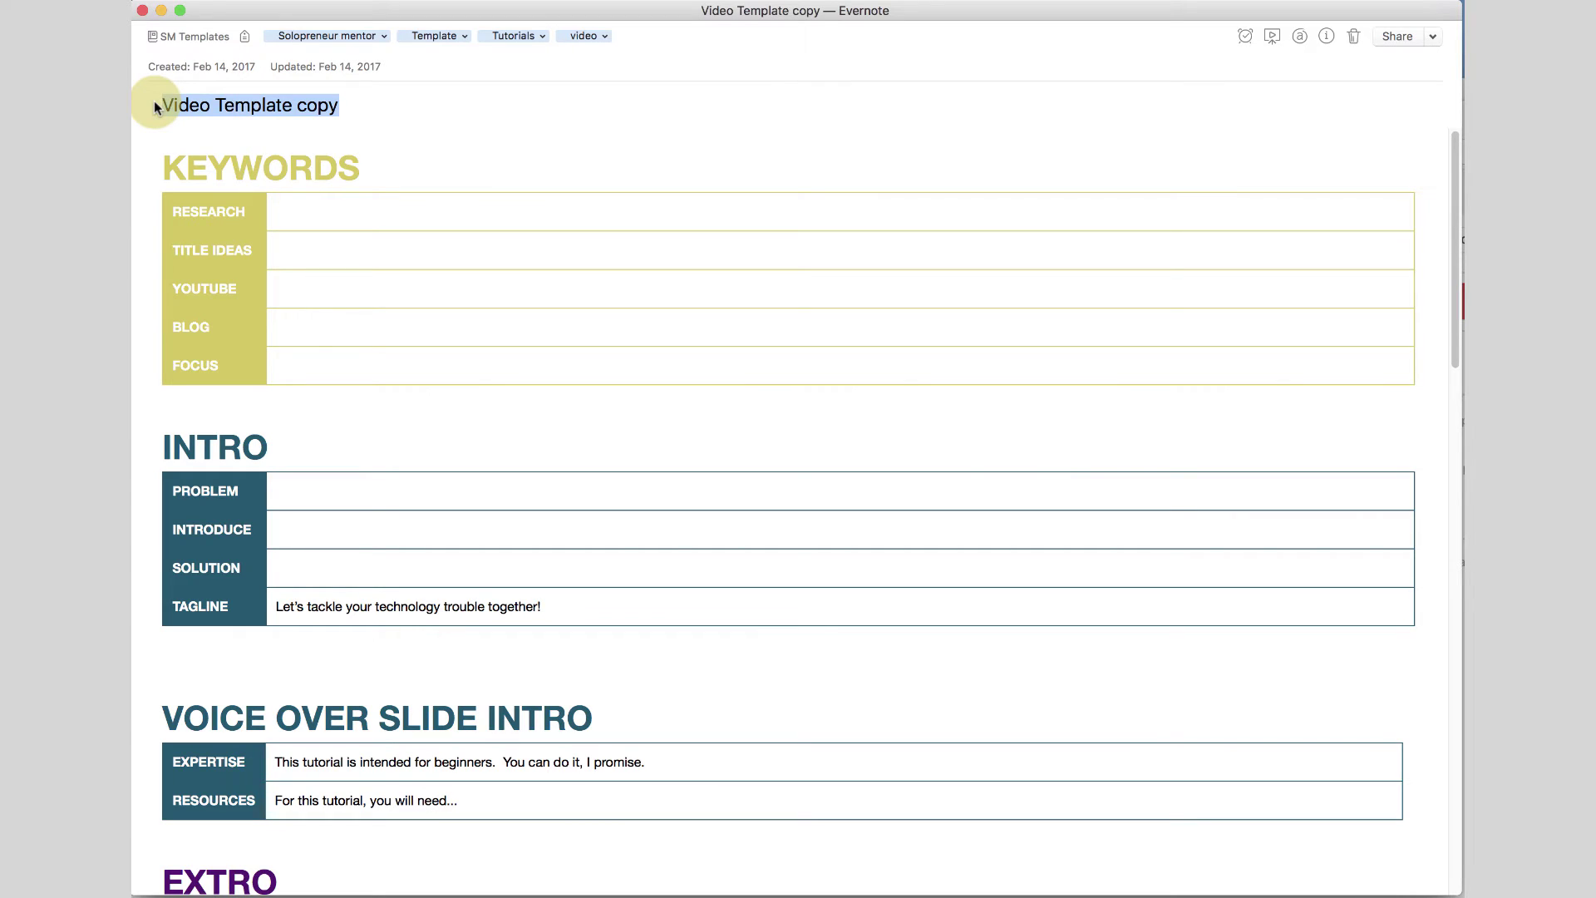
key(super+v)
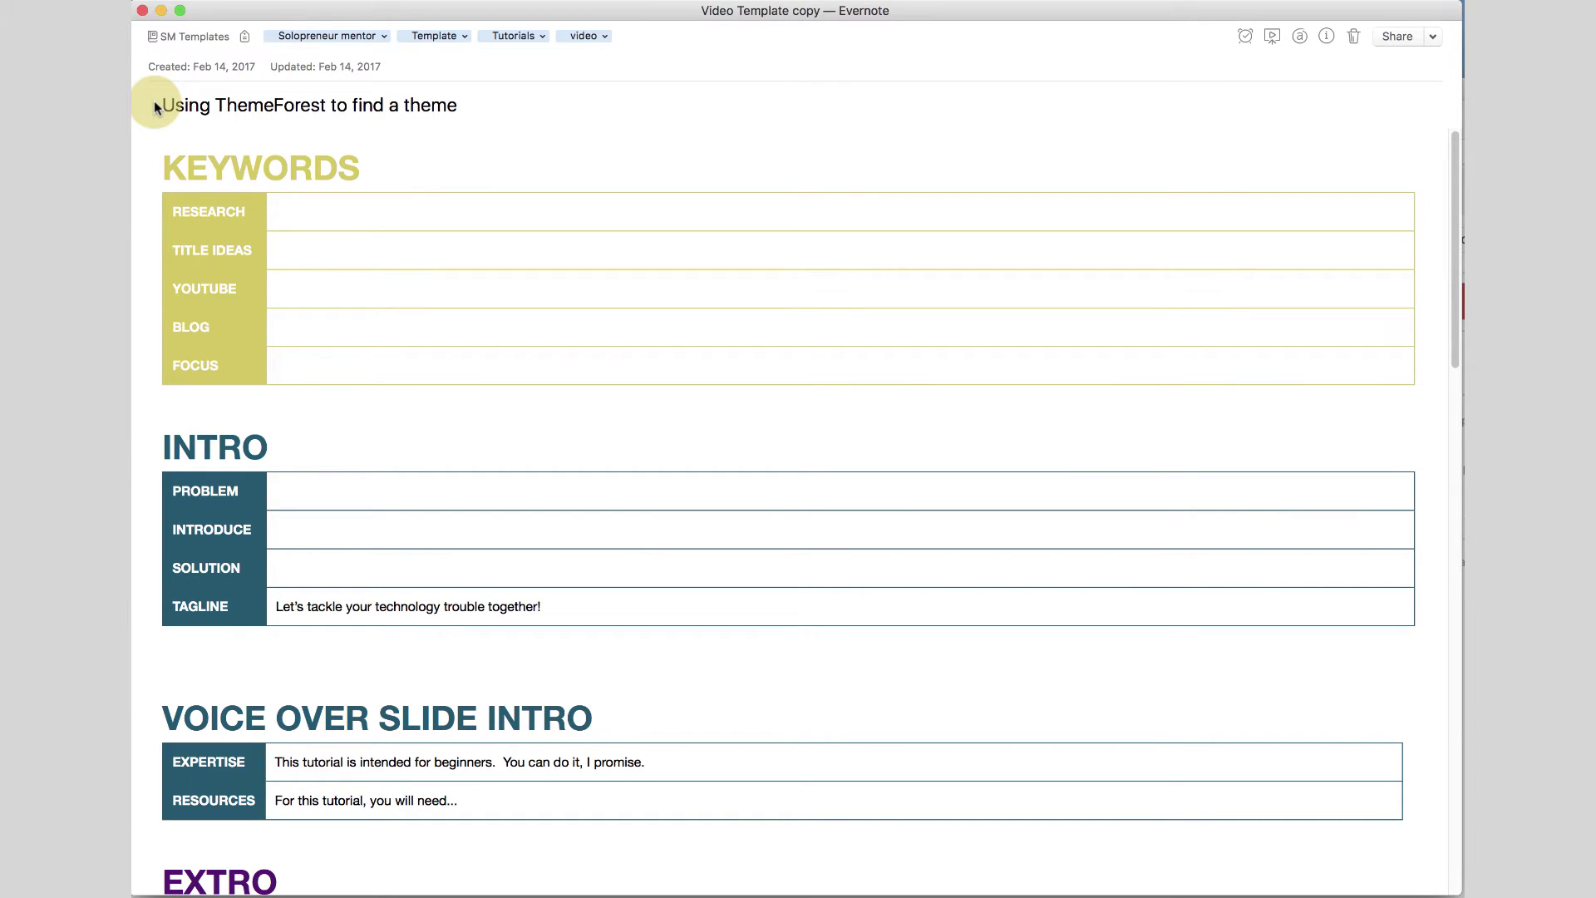
click(422, 35)
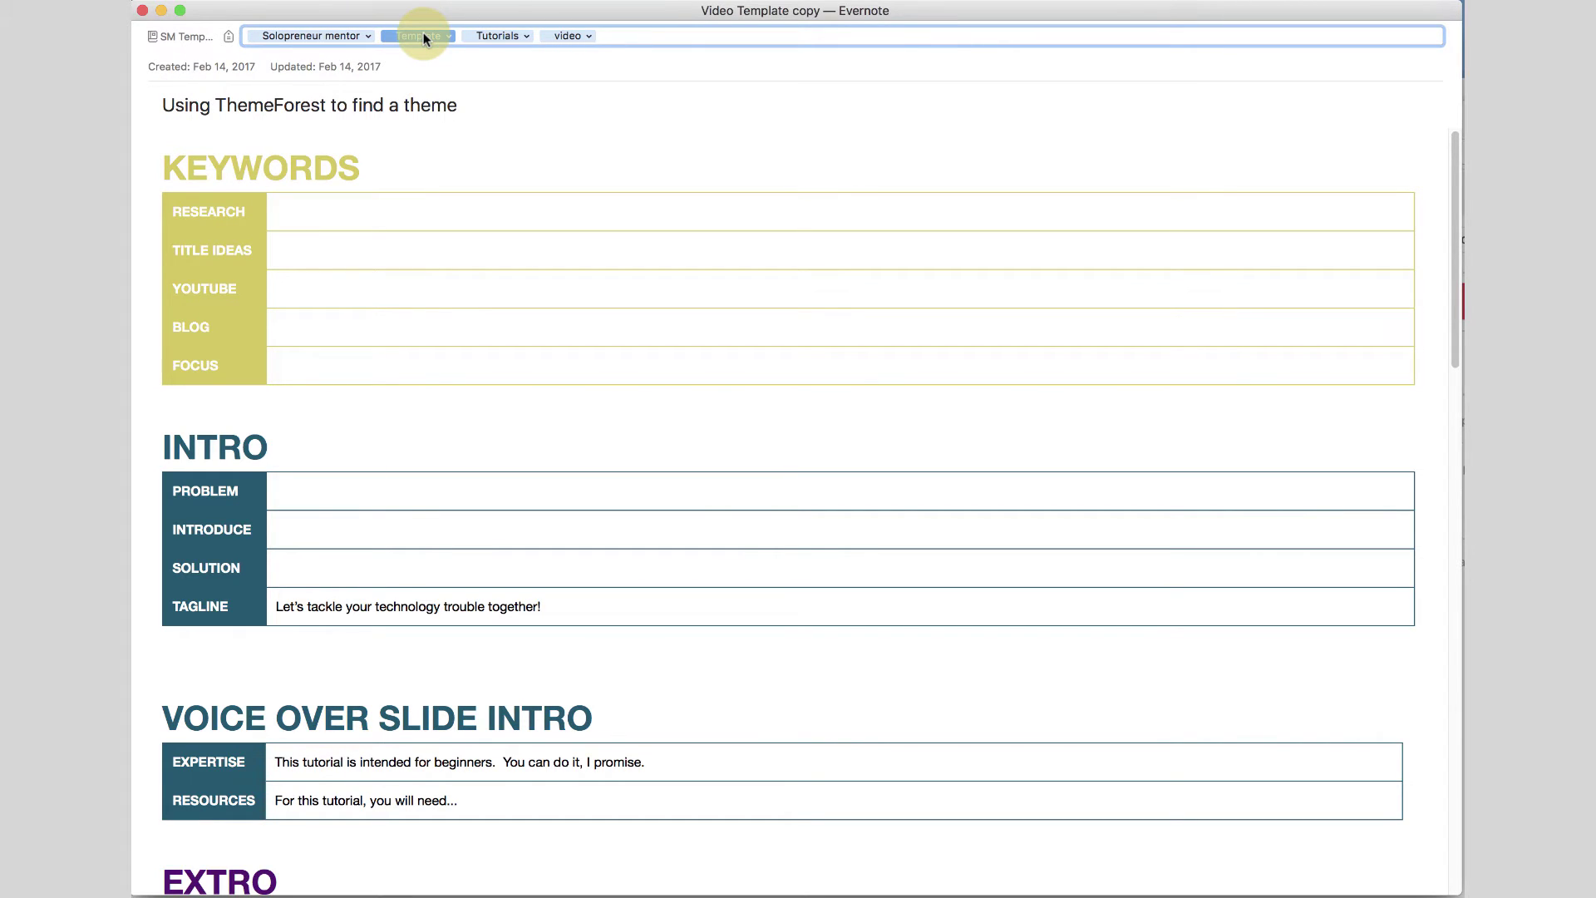
key(BackSpace)
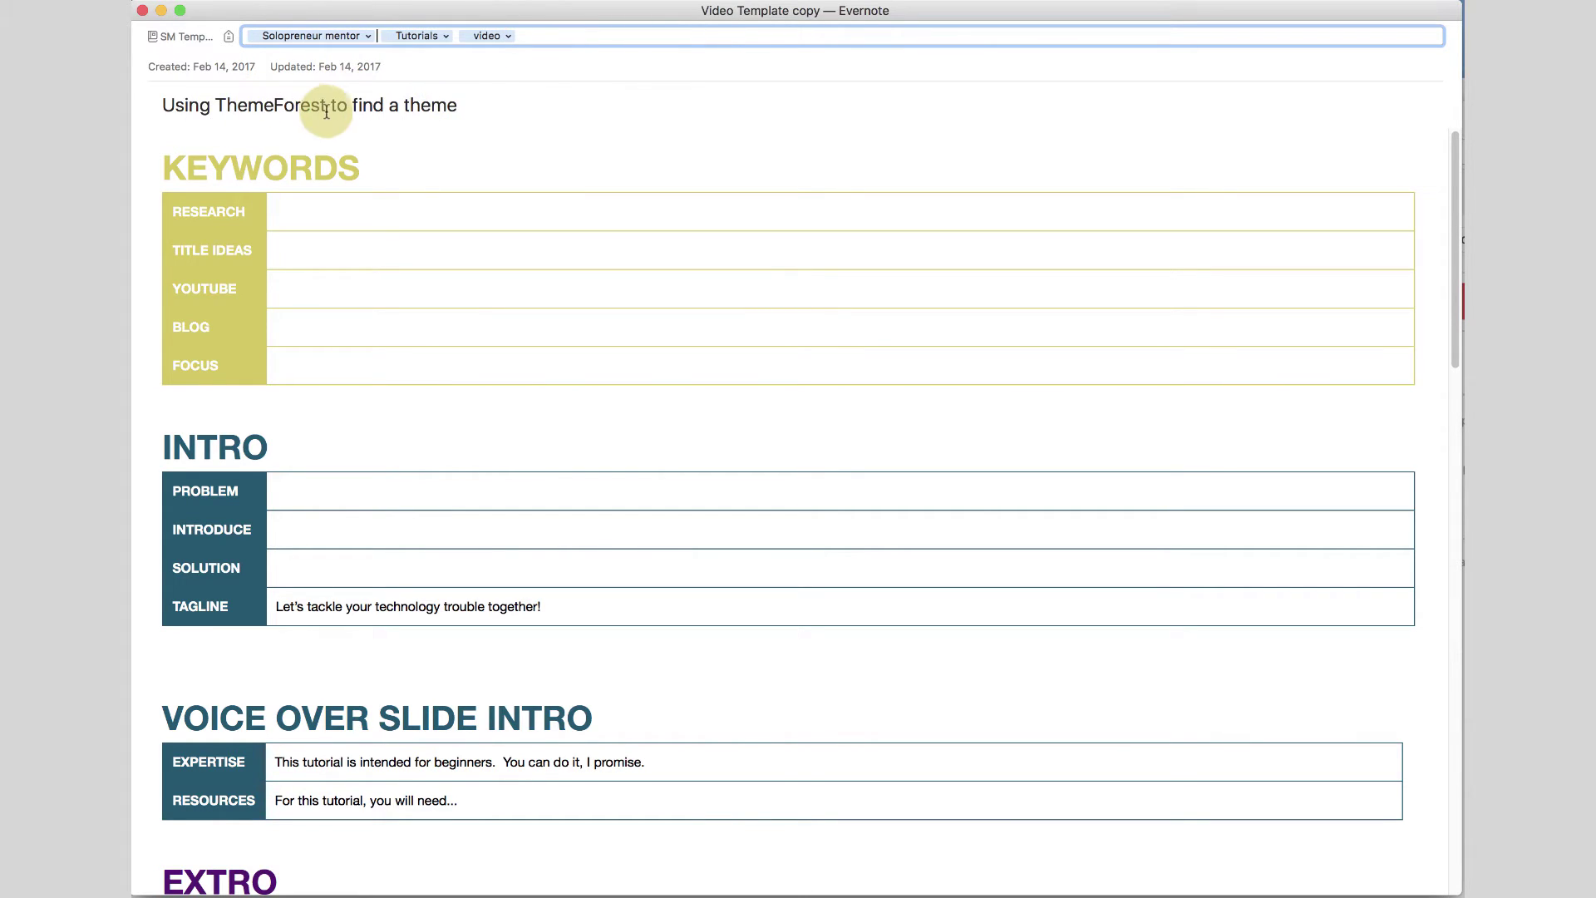
- Review the note's Keywords, Intro, Voice Over Slide Intro, Extro, Freebie, Checklists and YouTube sections
scroll(537, 147, down, 1)
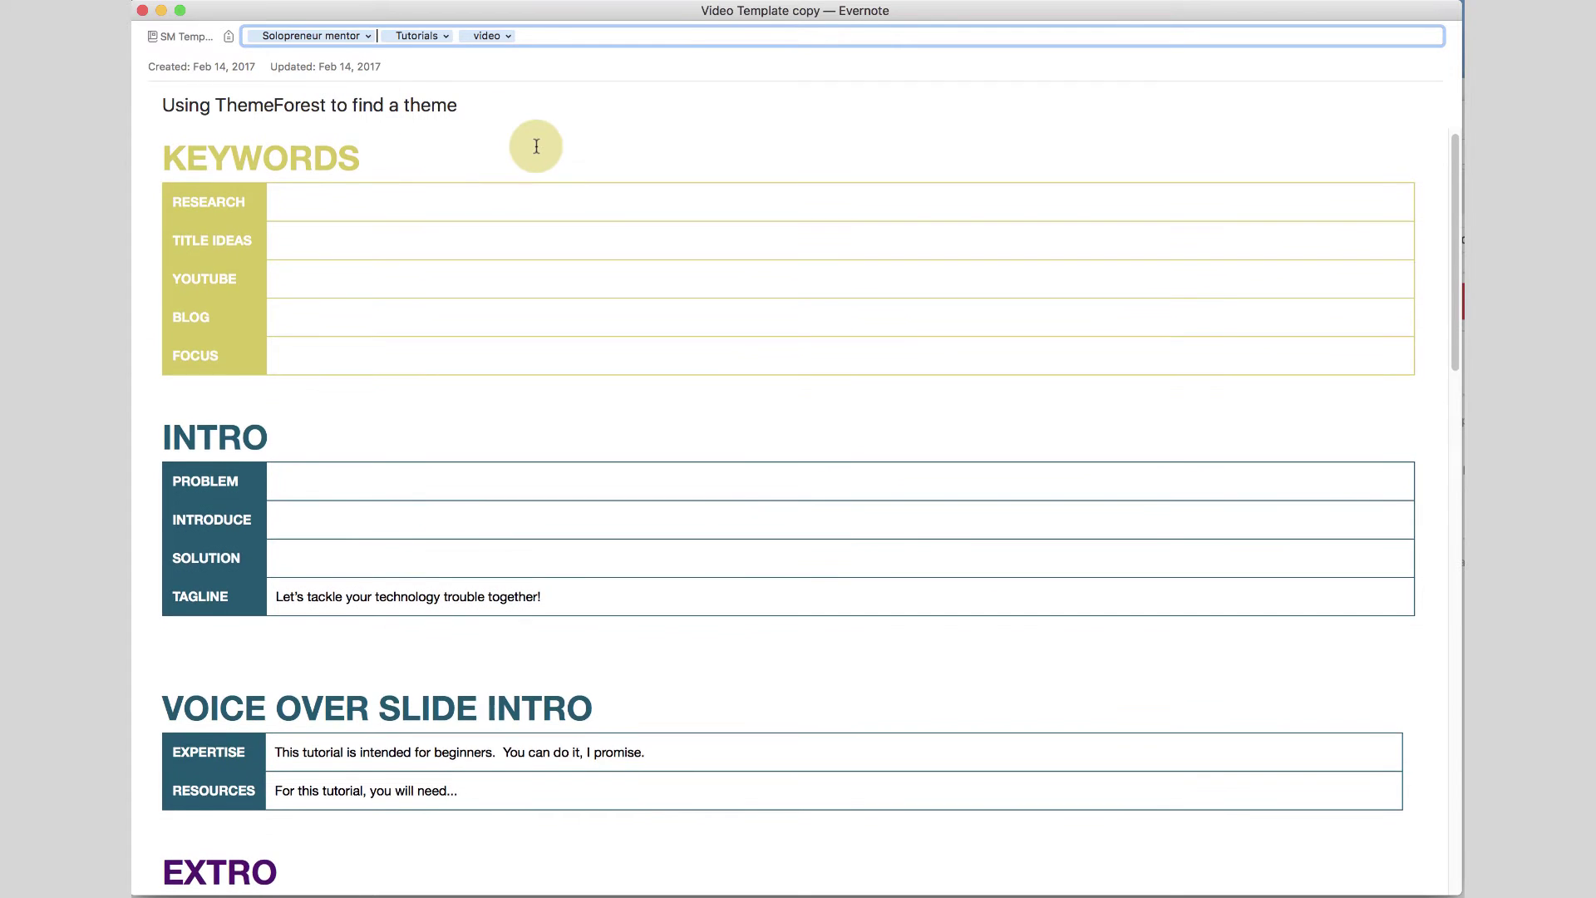
scroll(536, 146, up, 1)
click(307, 211)
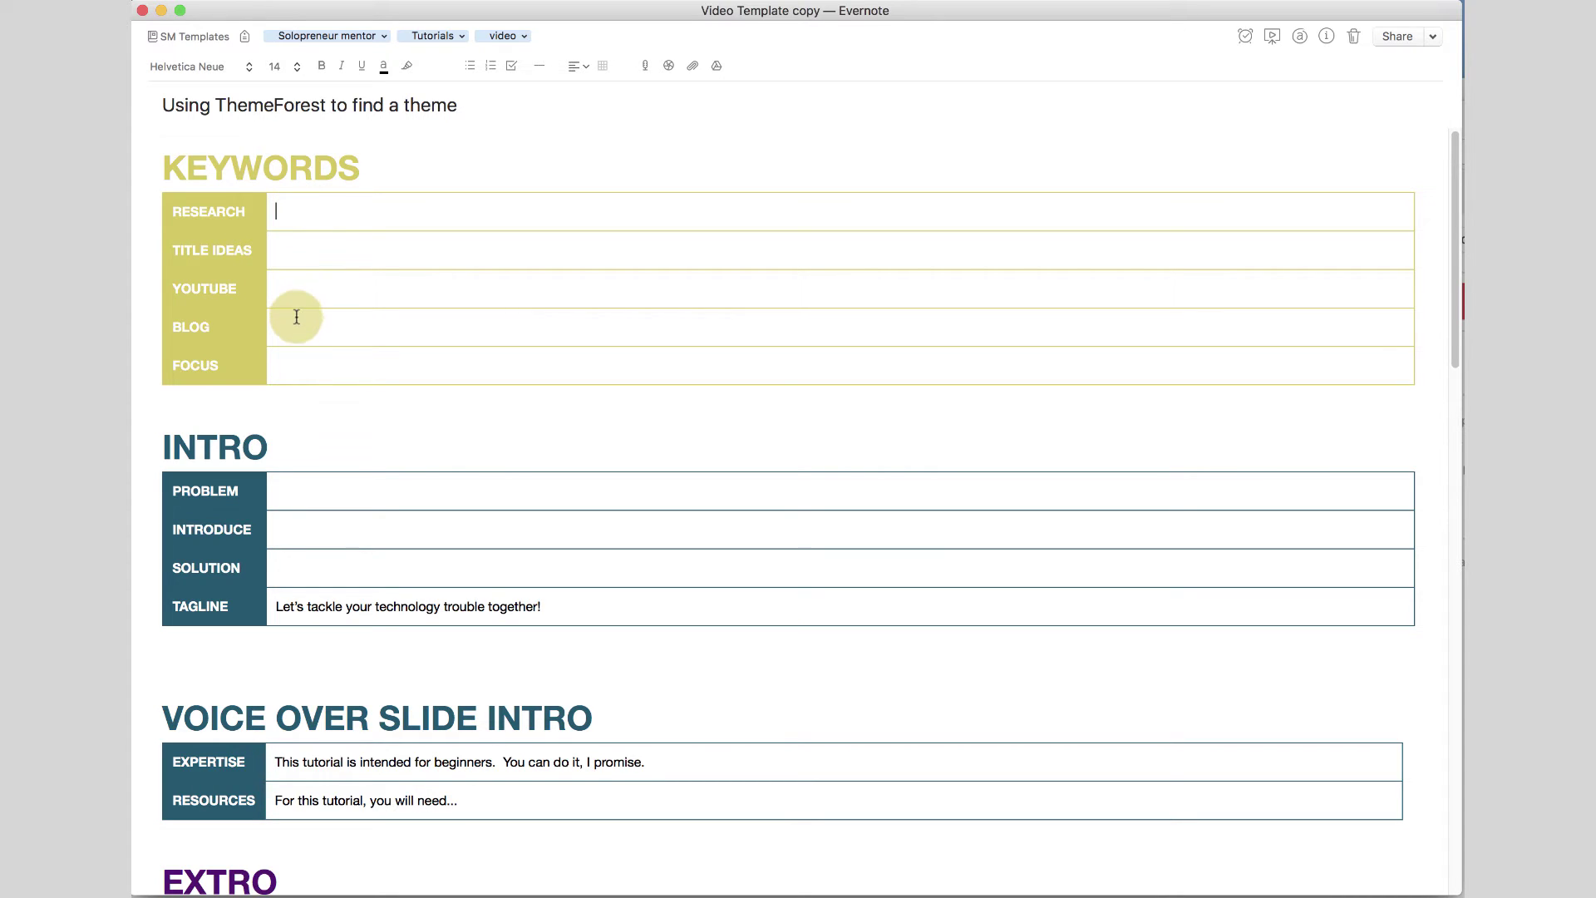
click(293, 366)
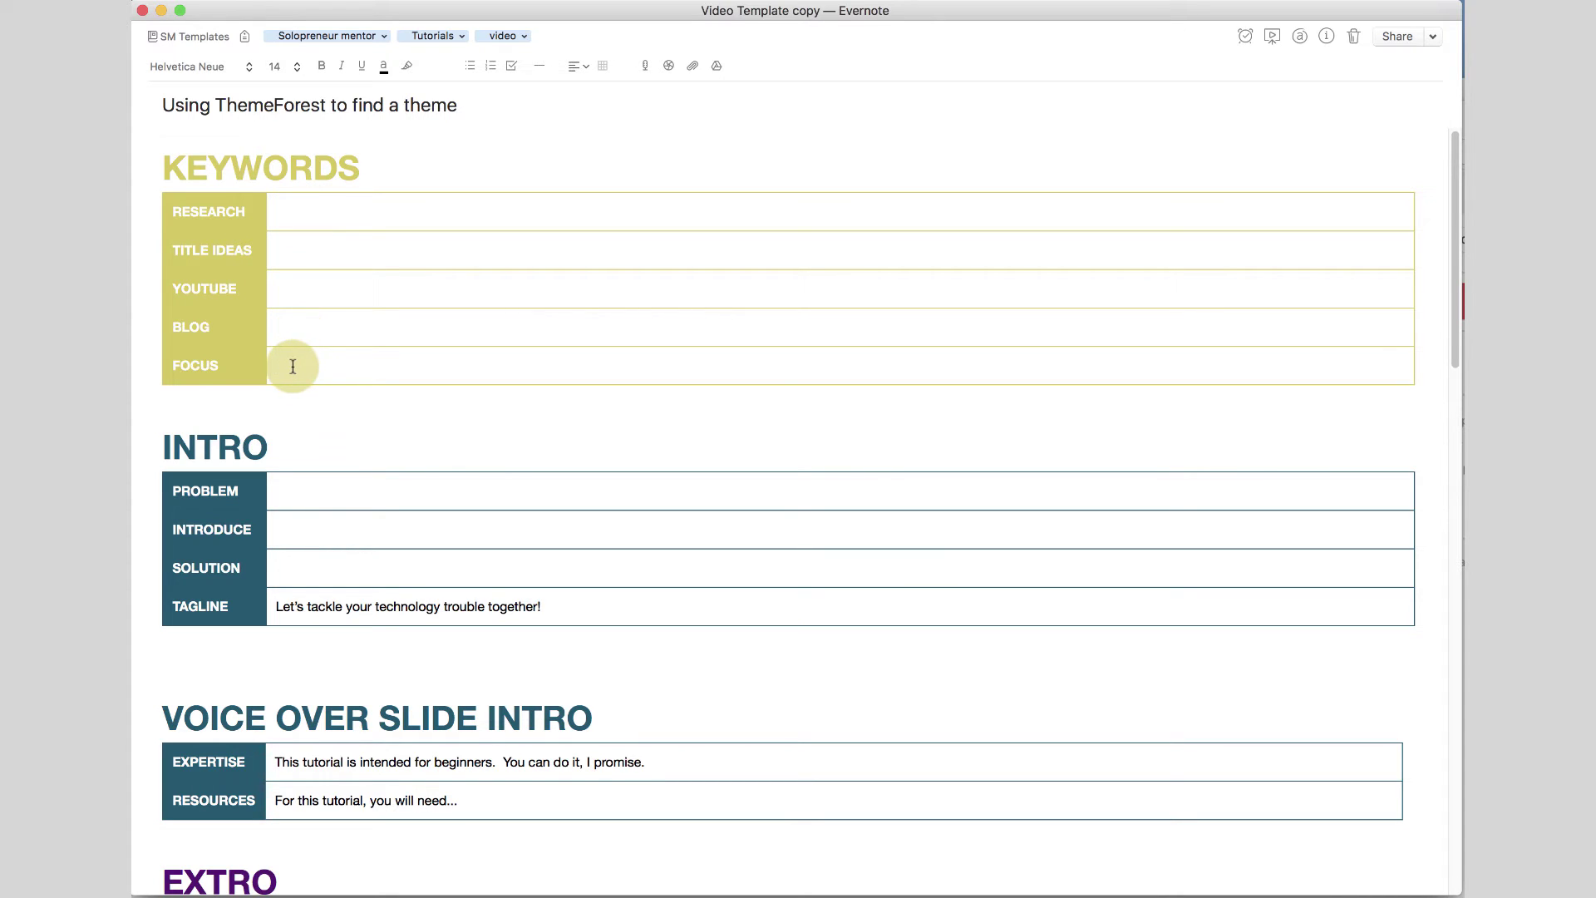
scroll(293, 366, down, 5)
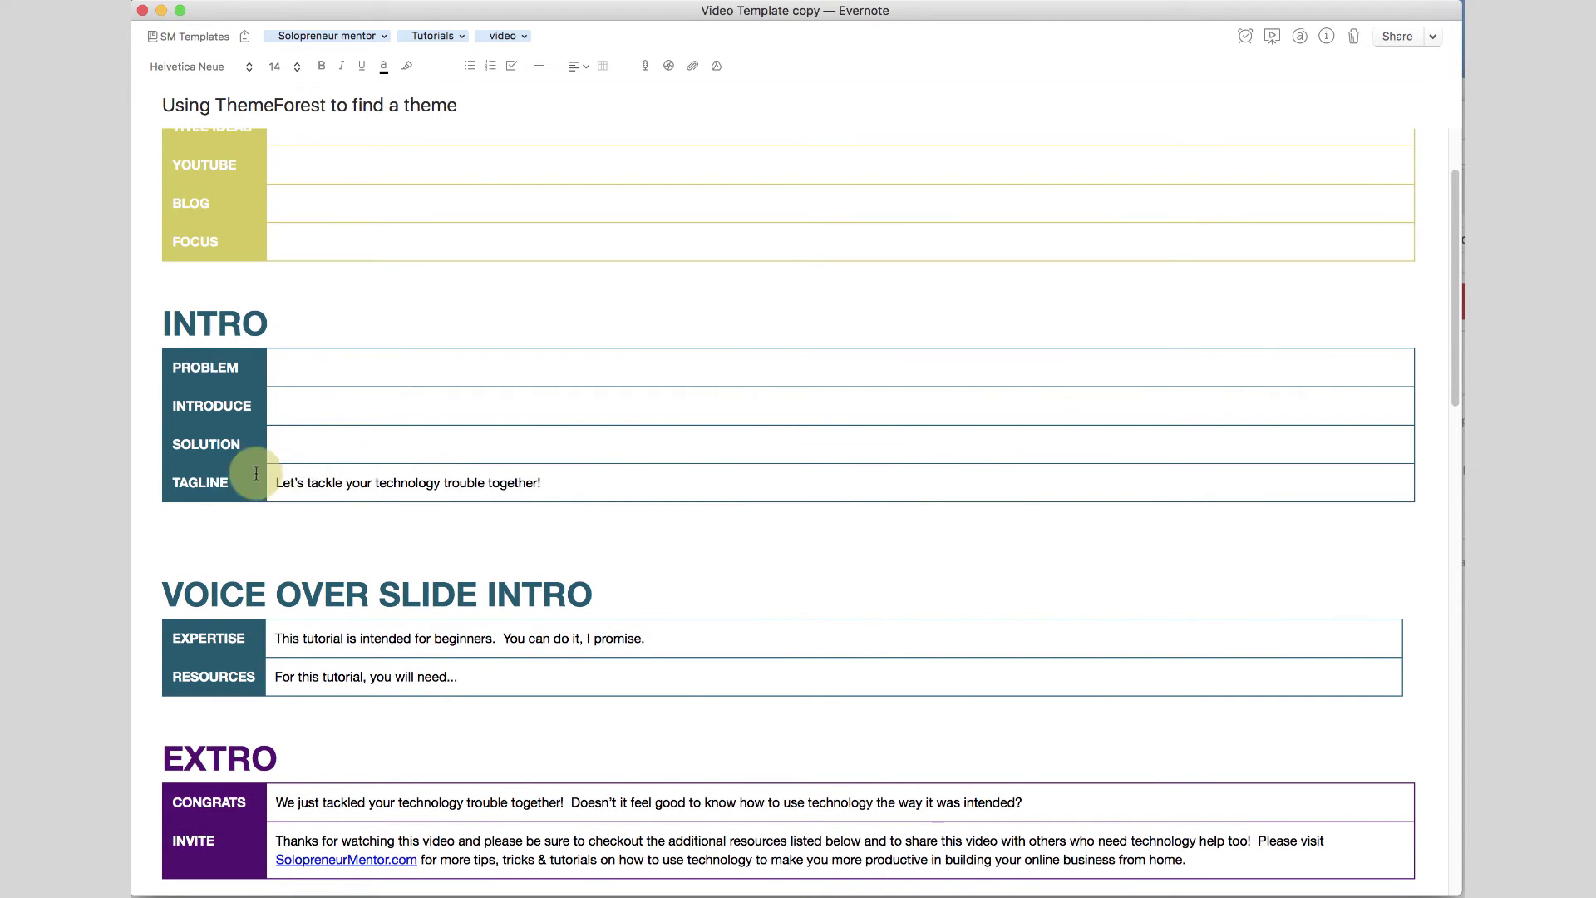
scroll(366, 482, down, 10)
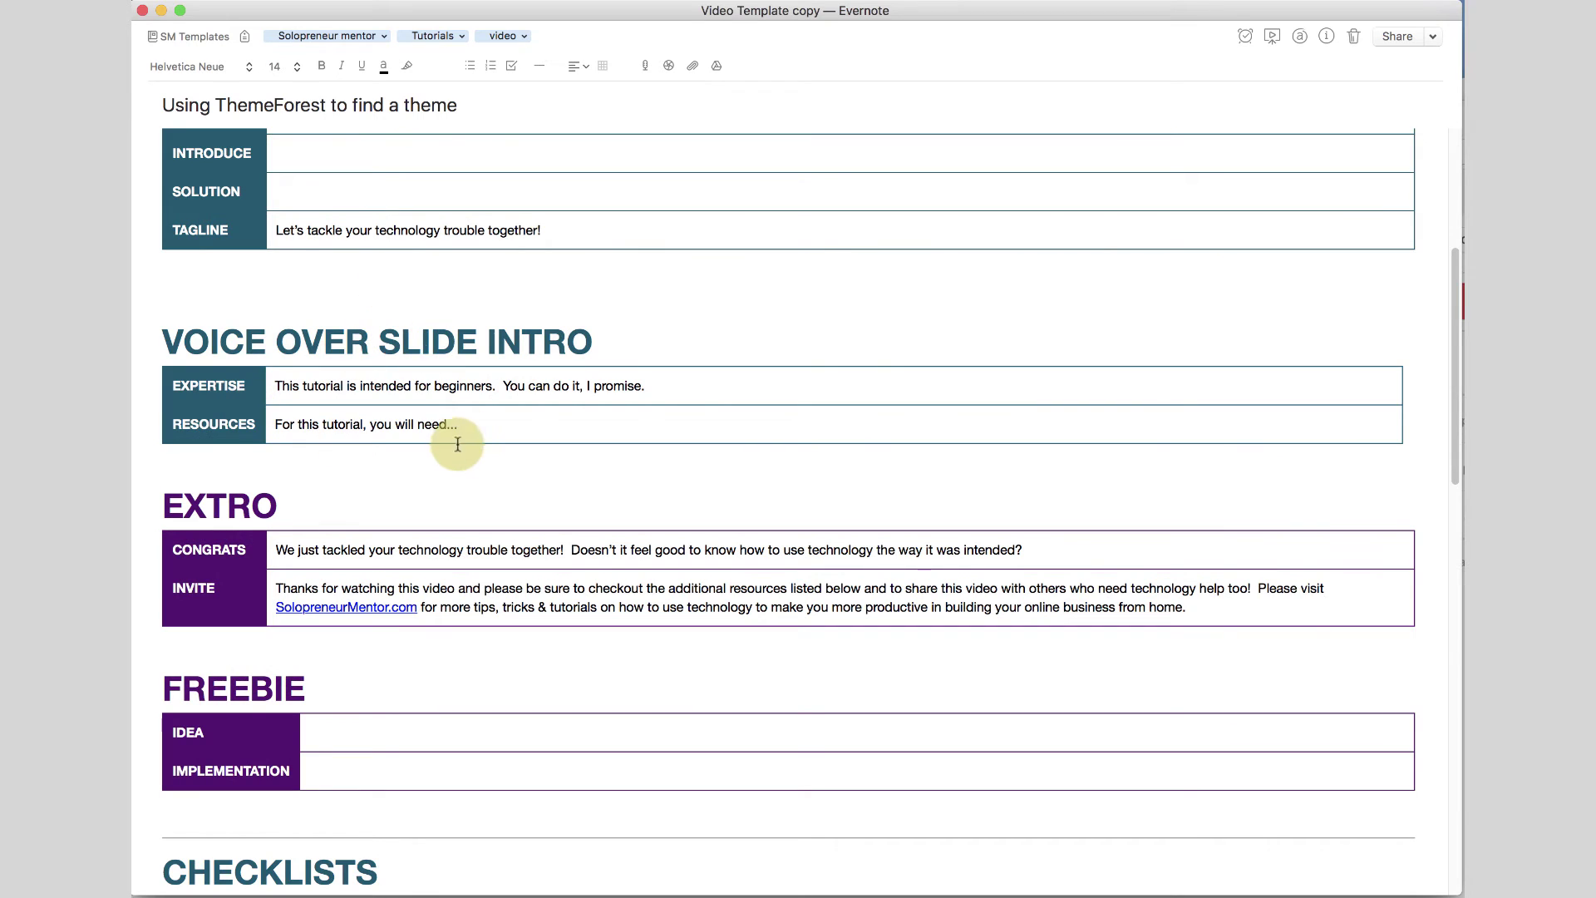
scroll(452, 449, down, 8)
scroll(456, 453, down, 5)
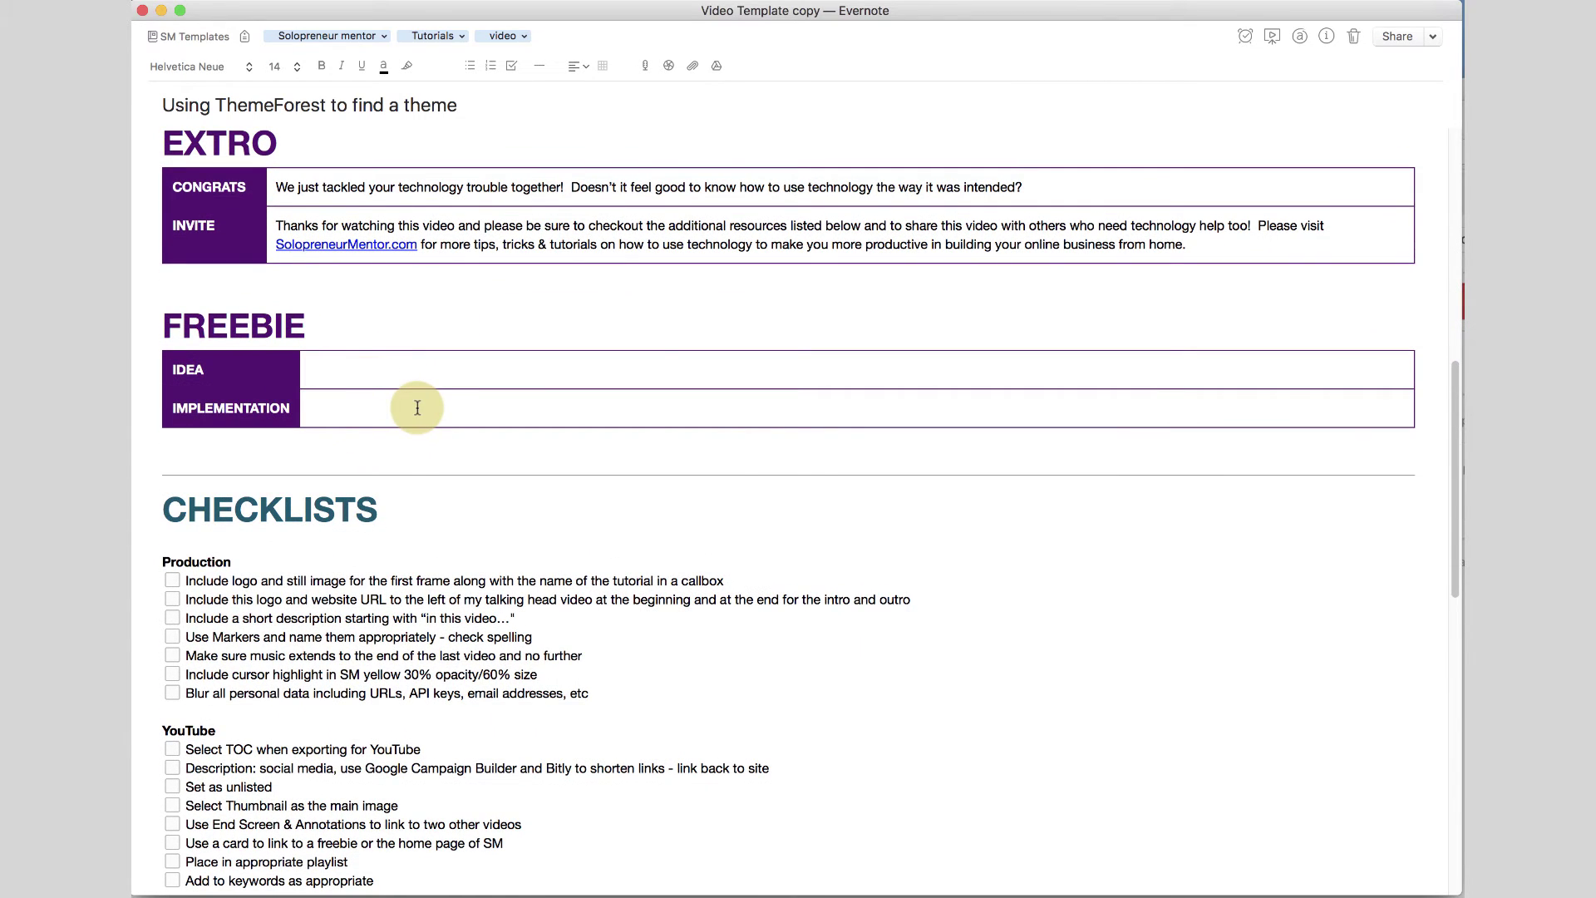
scroll(417, 408, down, 7)
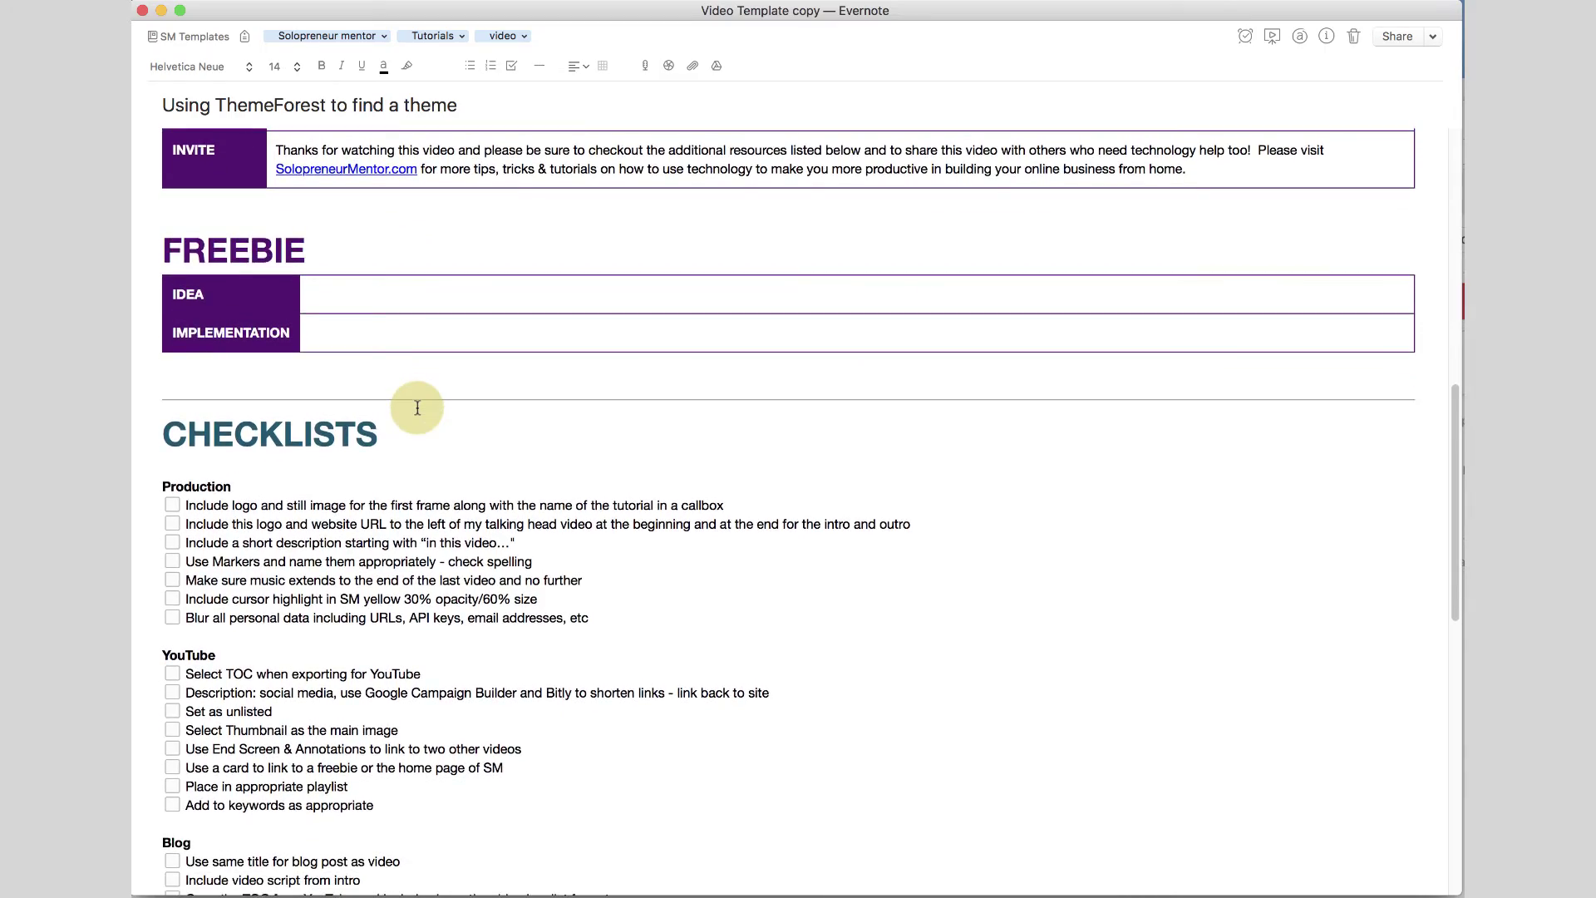
scroll(417, 407, down, 18)
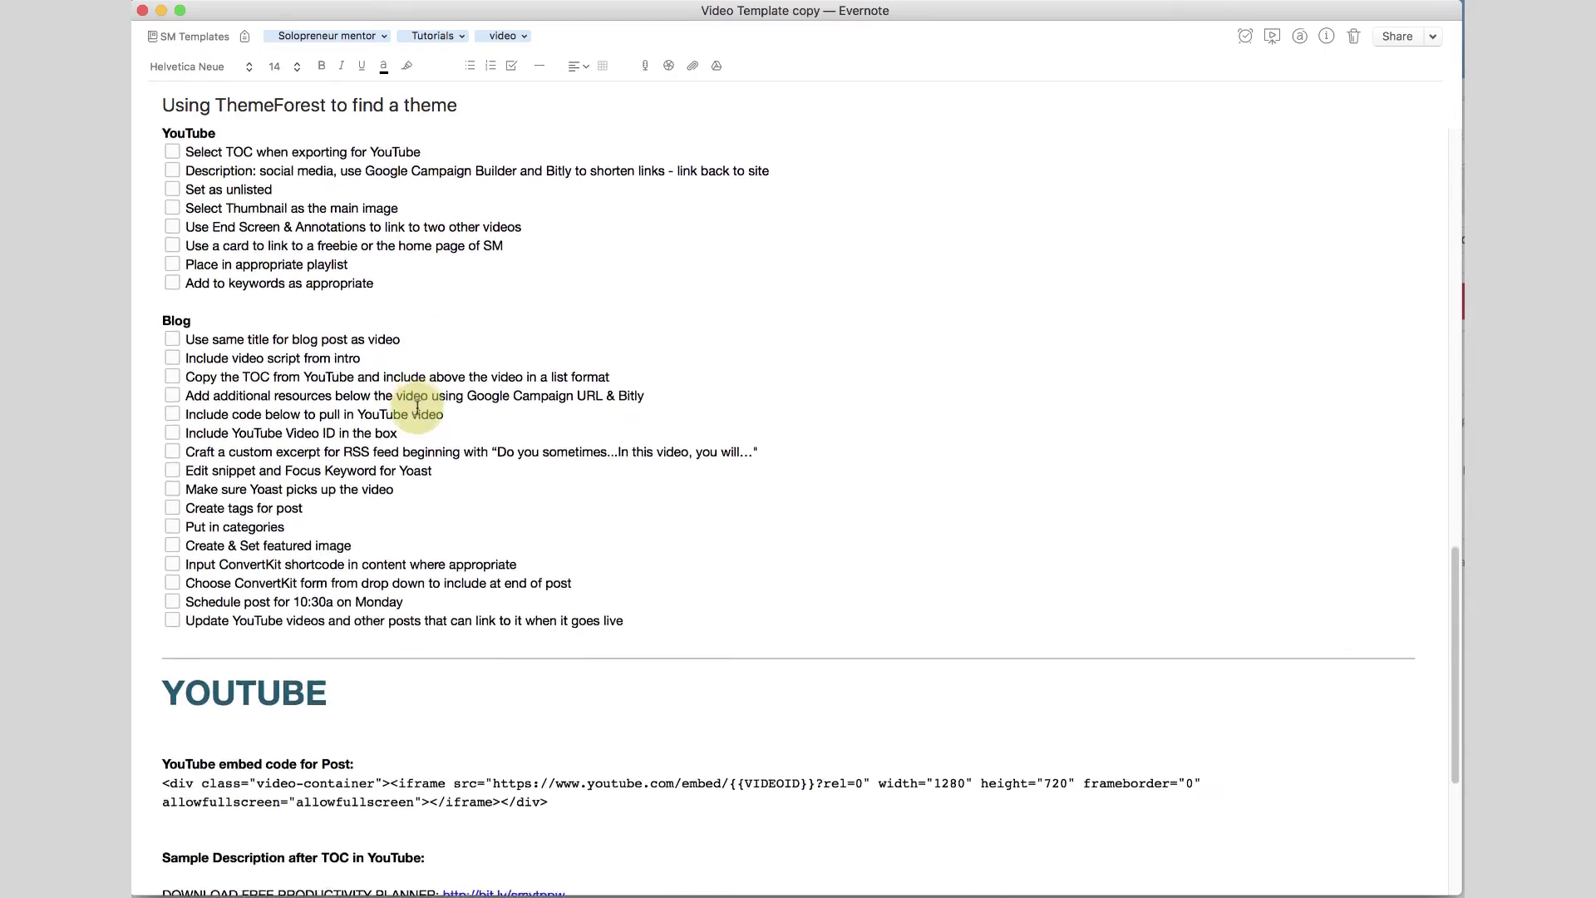
scroll(417, 407, up, 15)
scroll(417, 407, down, 3)
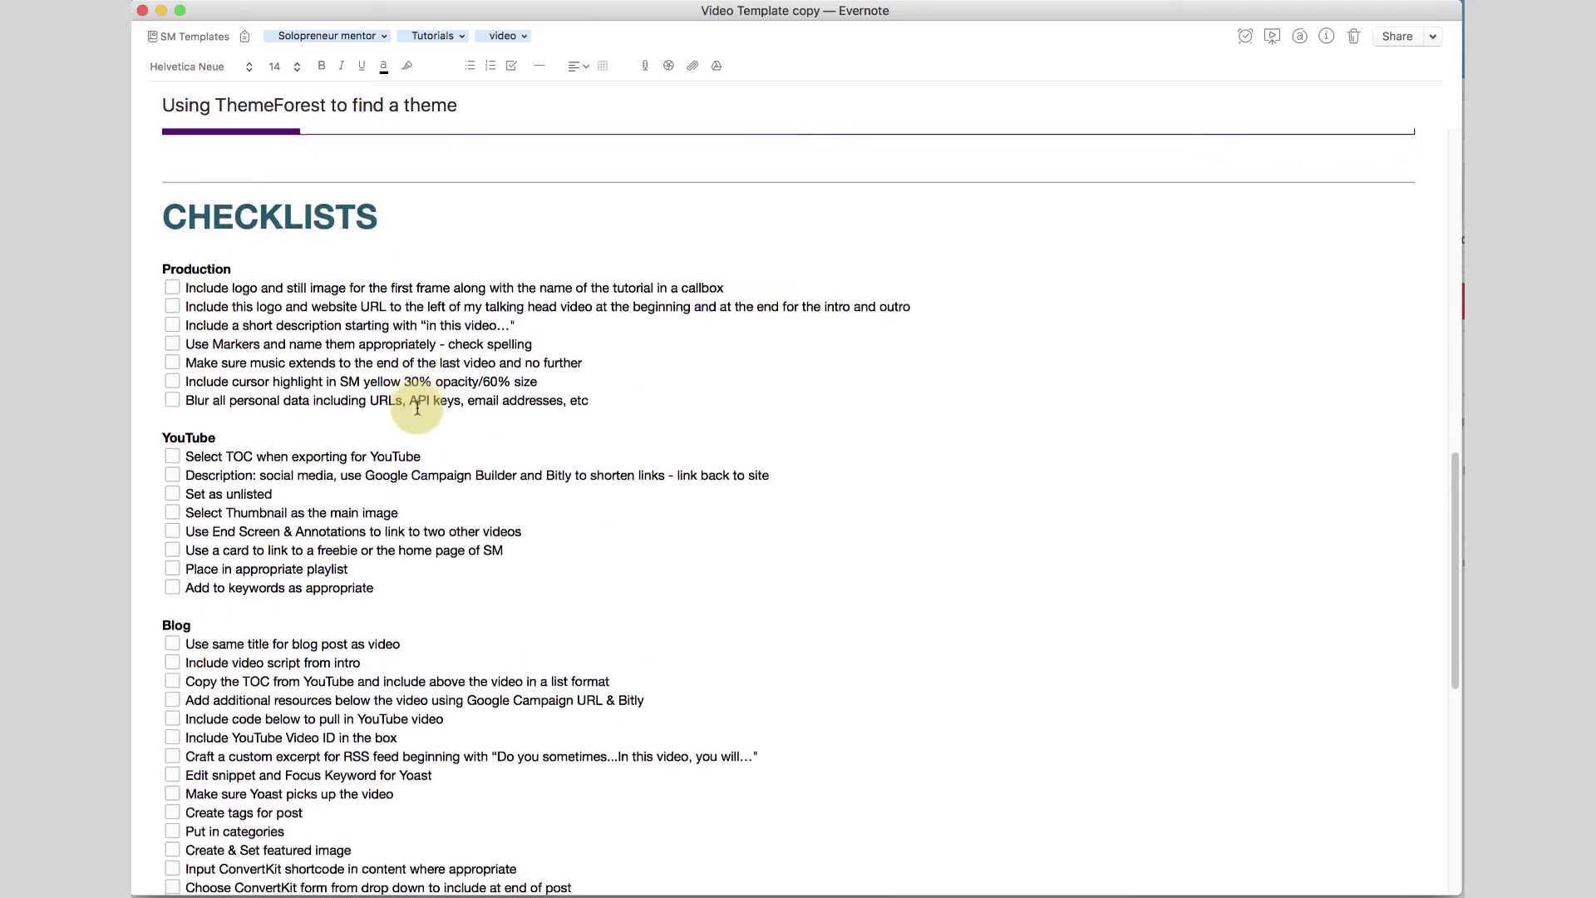
scroll(417, 408, down, 20)
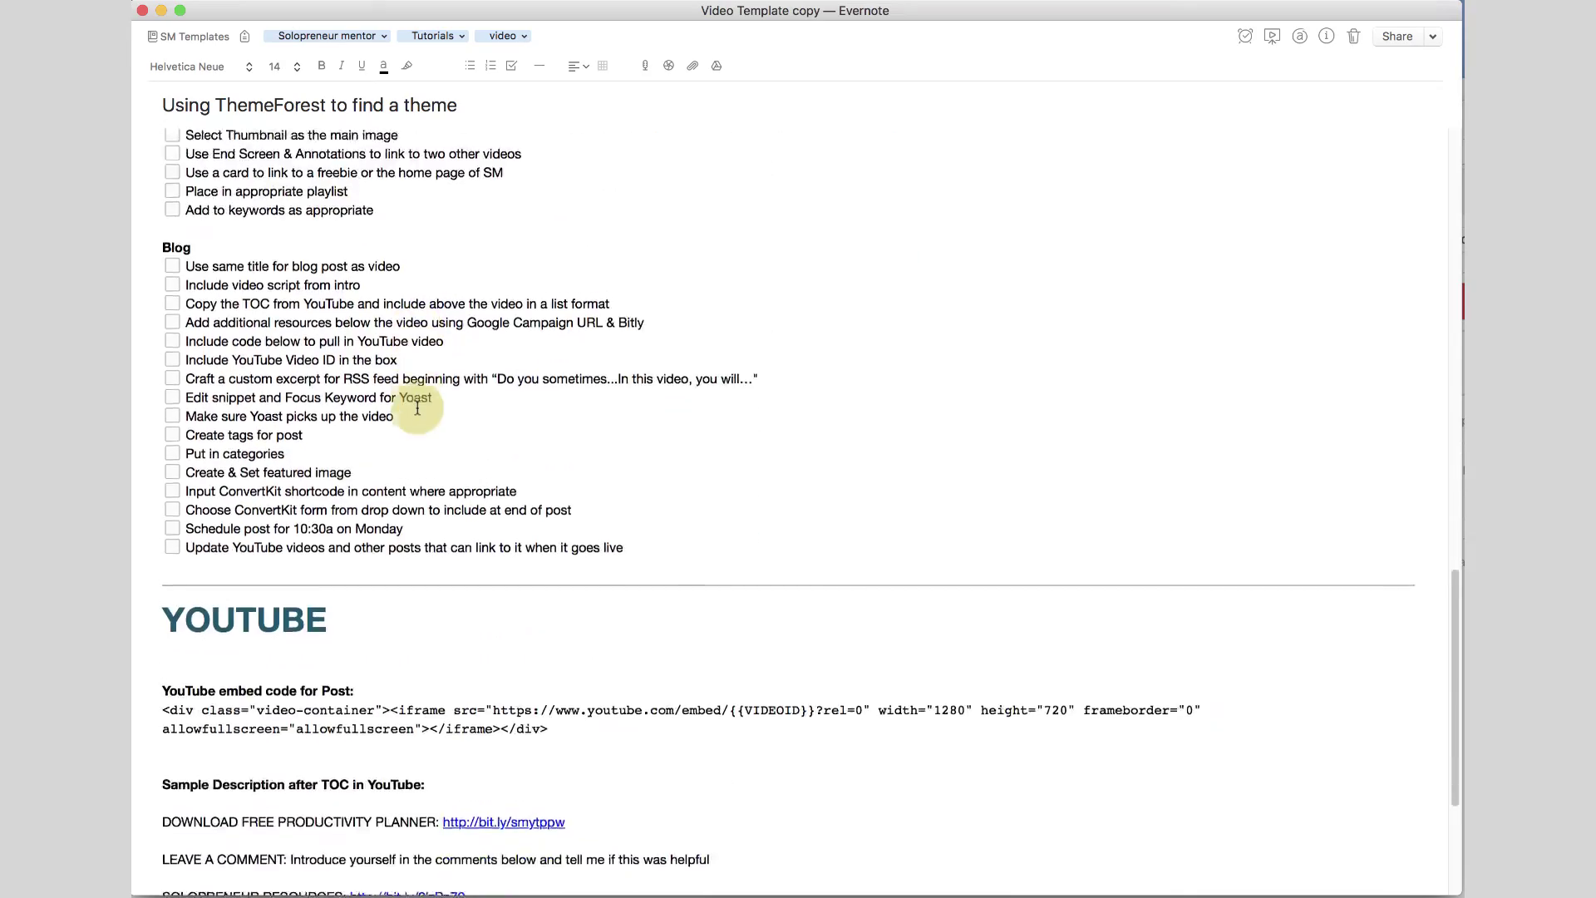
scroll(418, 407, up, 20)
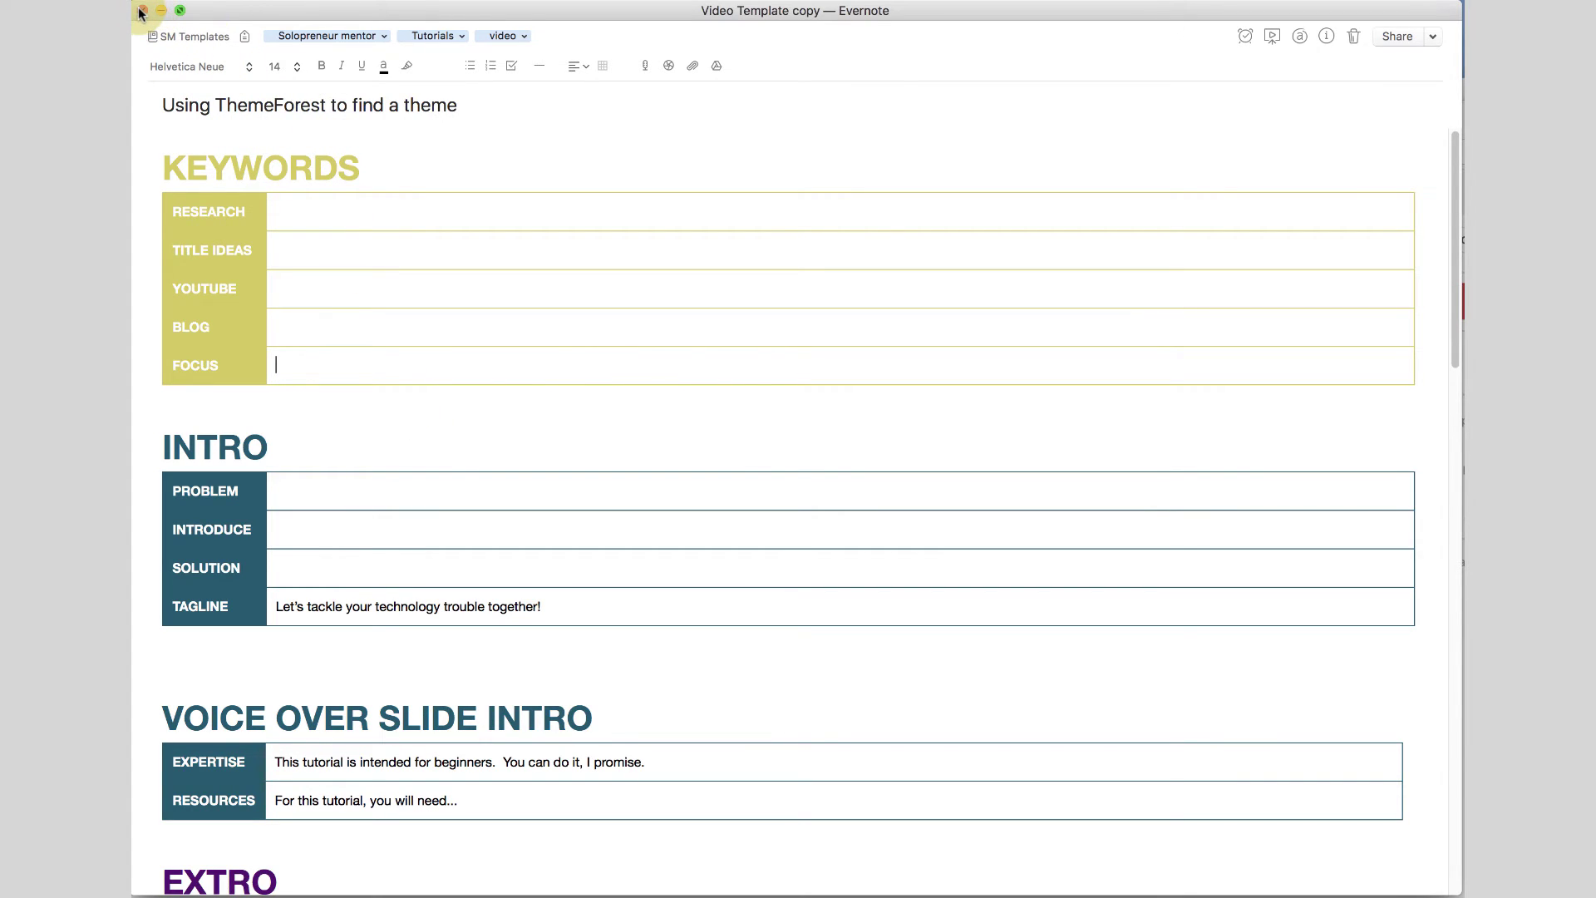
- Set a reminder on the "Using ThemeForest to find a theme" note for February 27, 2017, and close the note
click(1245, 38)
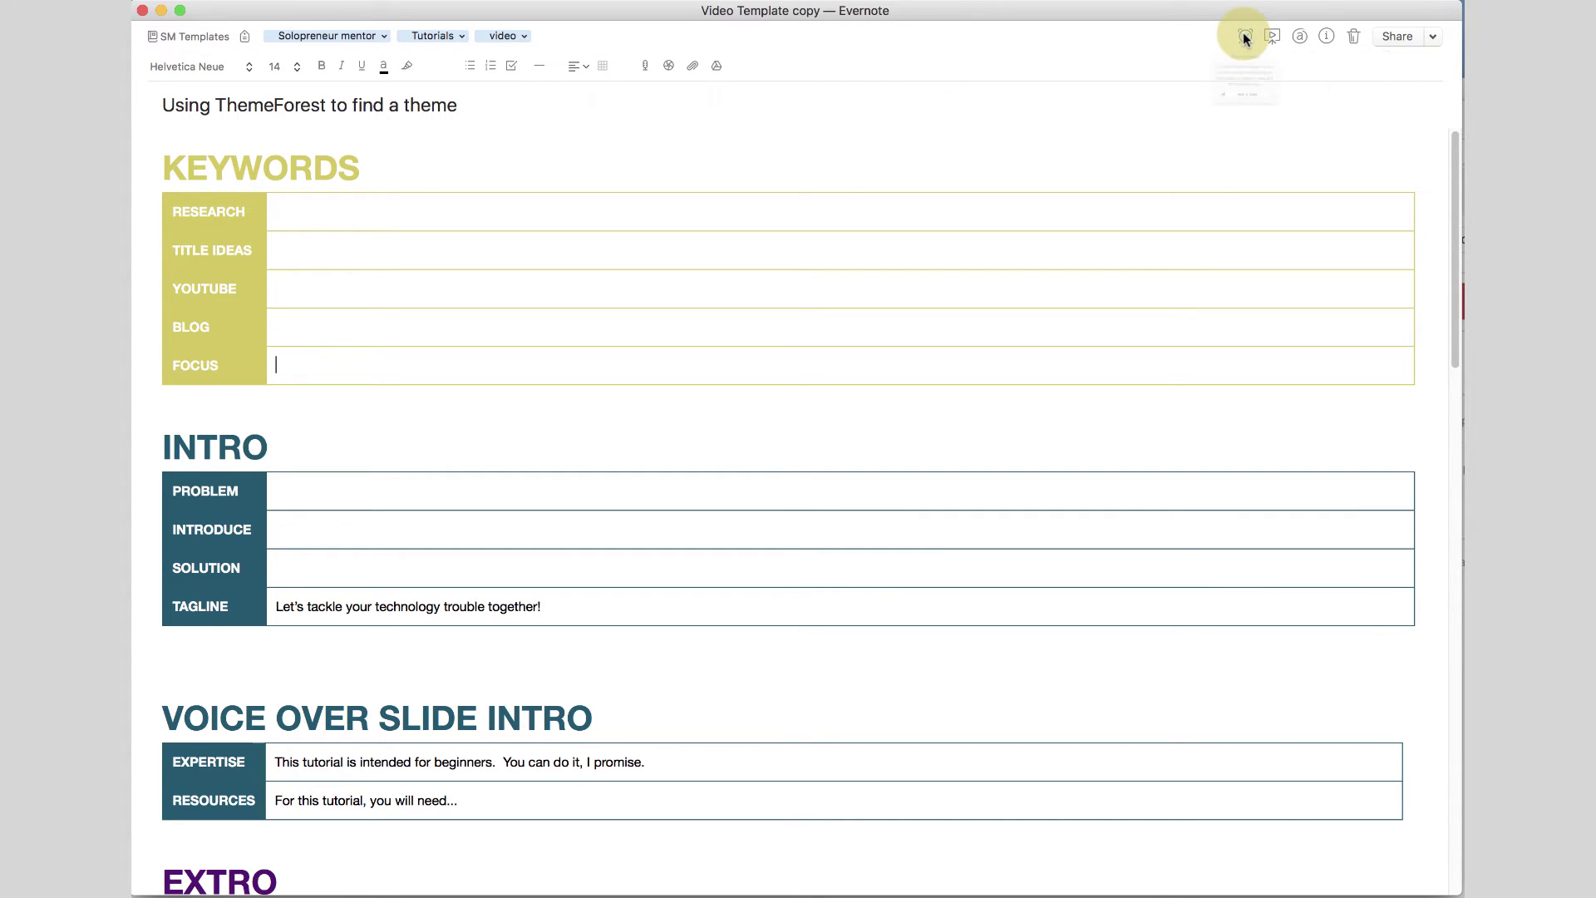
click(1236, 181)
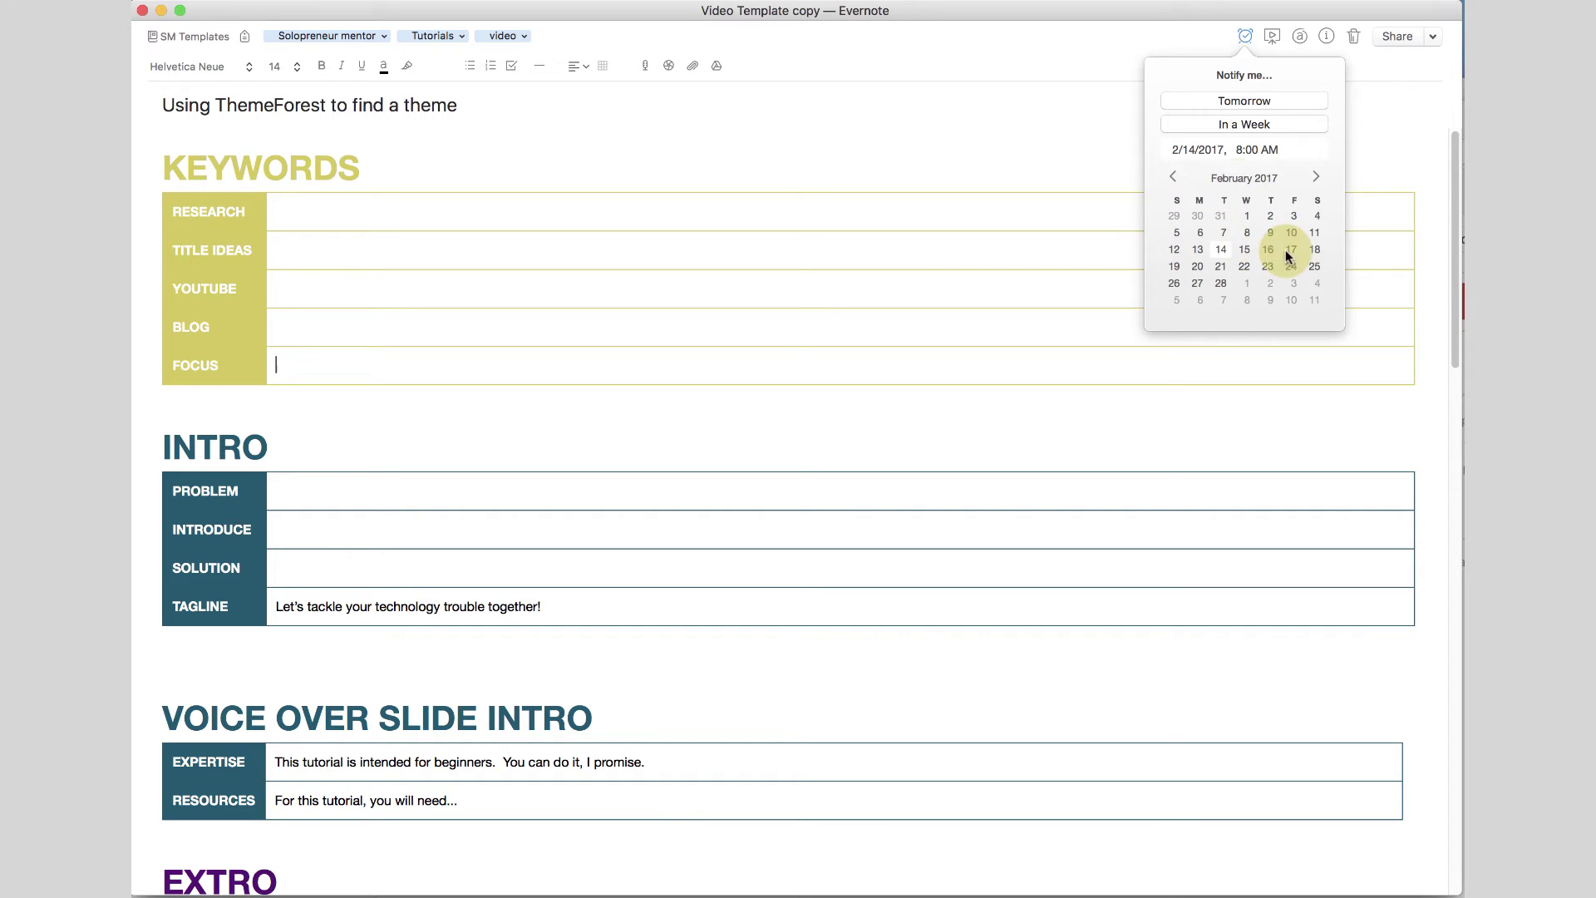
click(1197, 283)
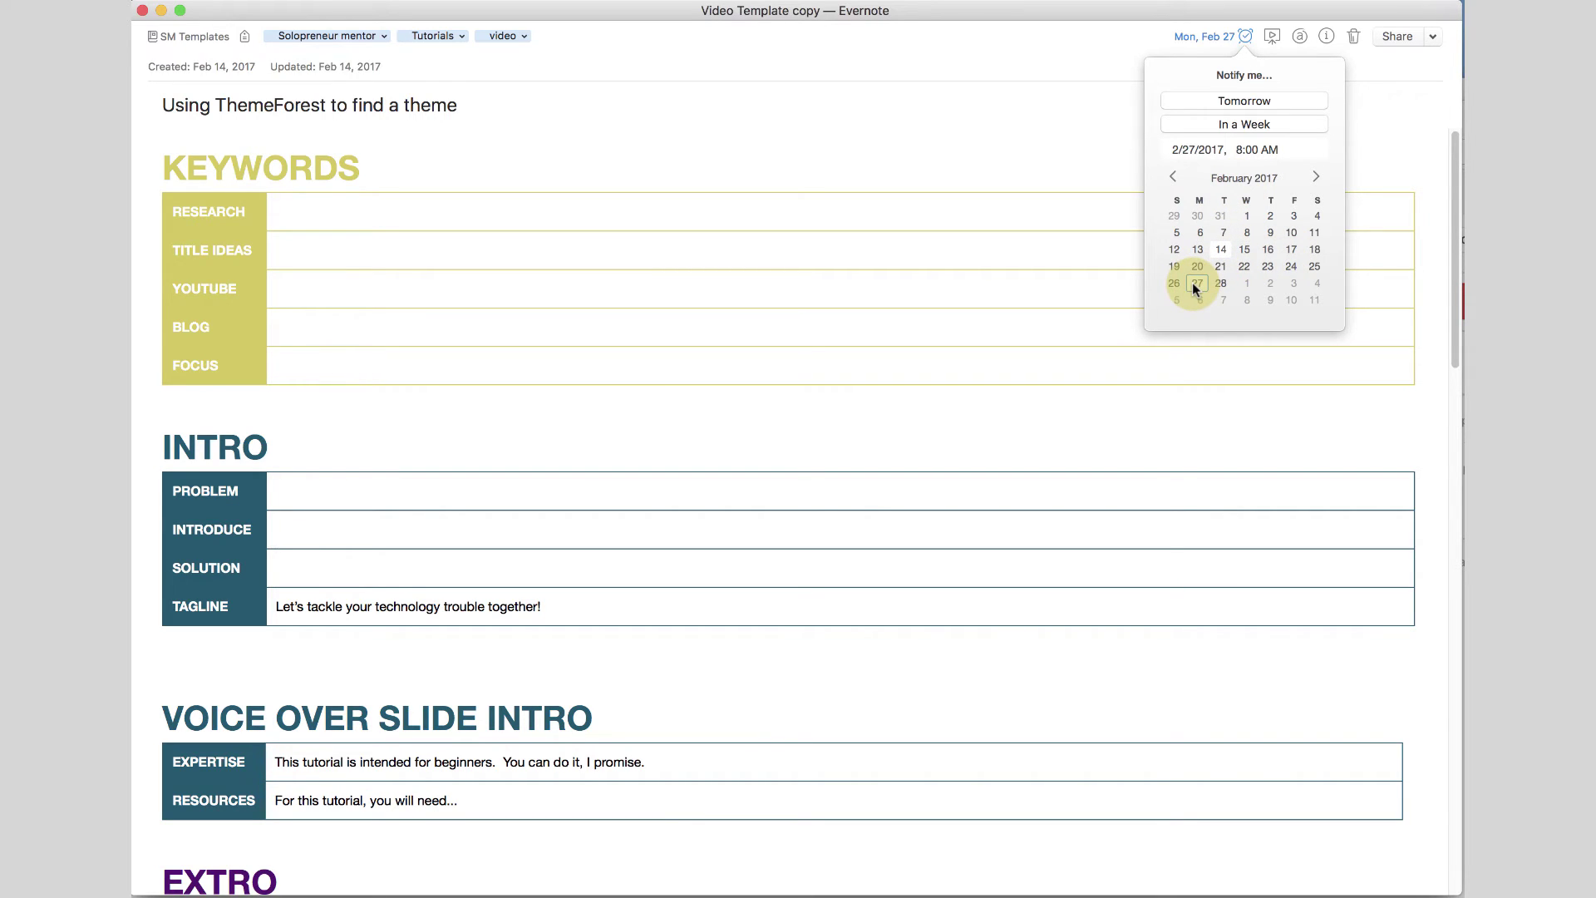
click(1009, 81)
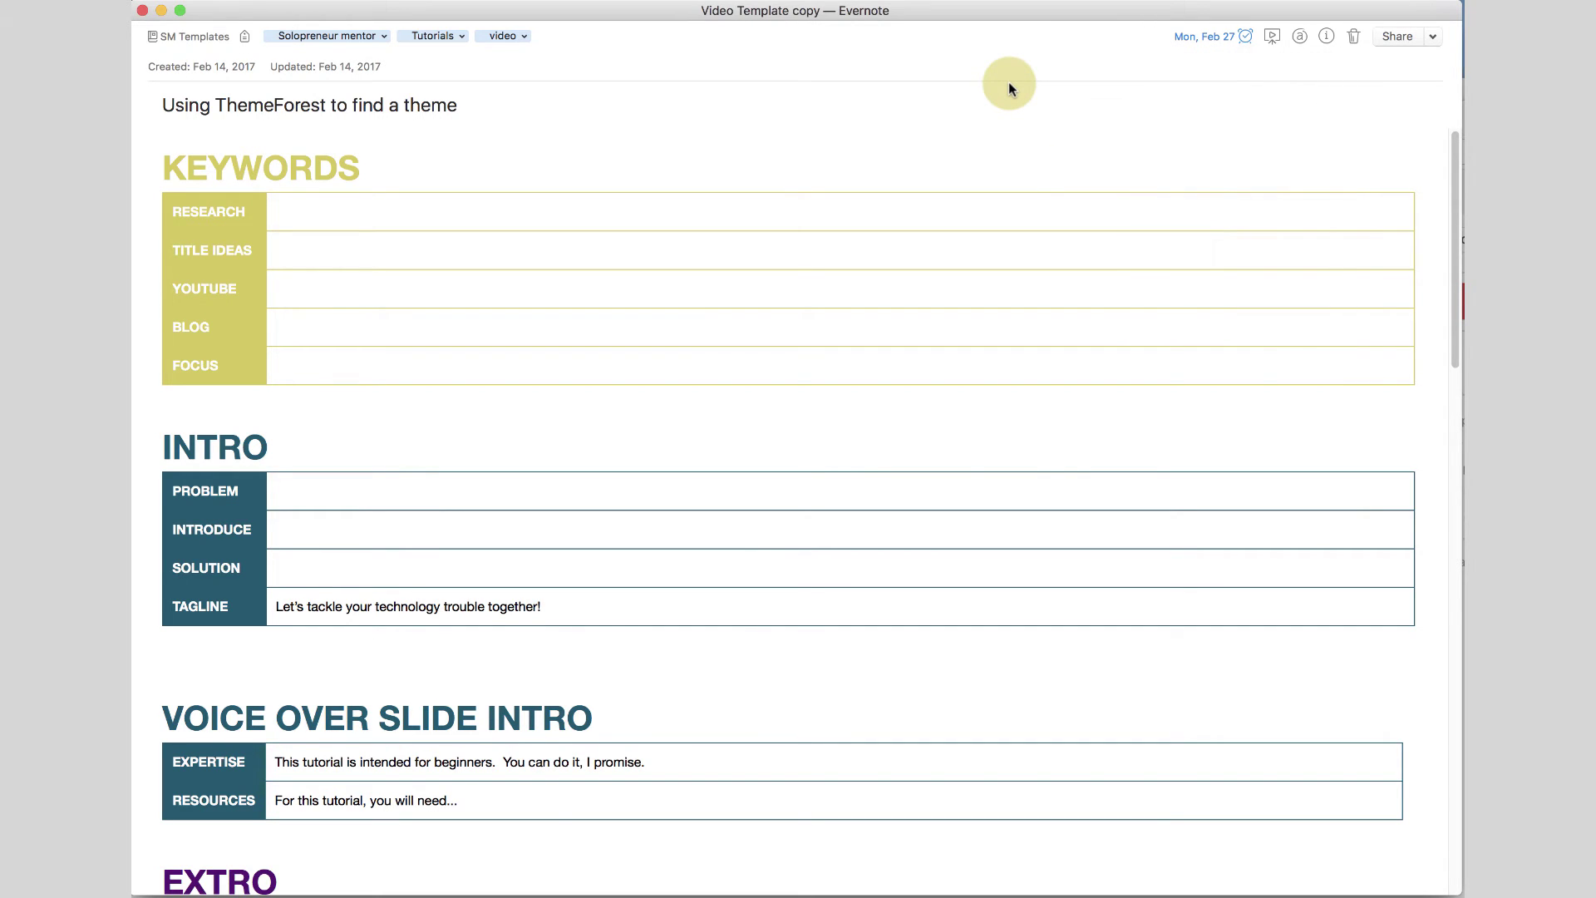
click(141, 11)
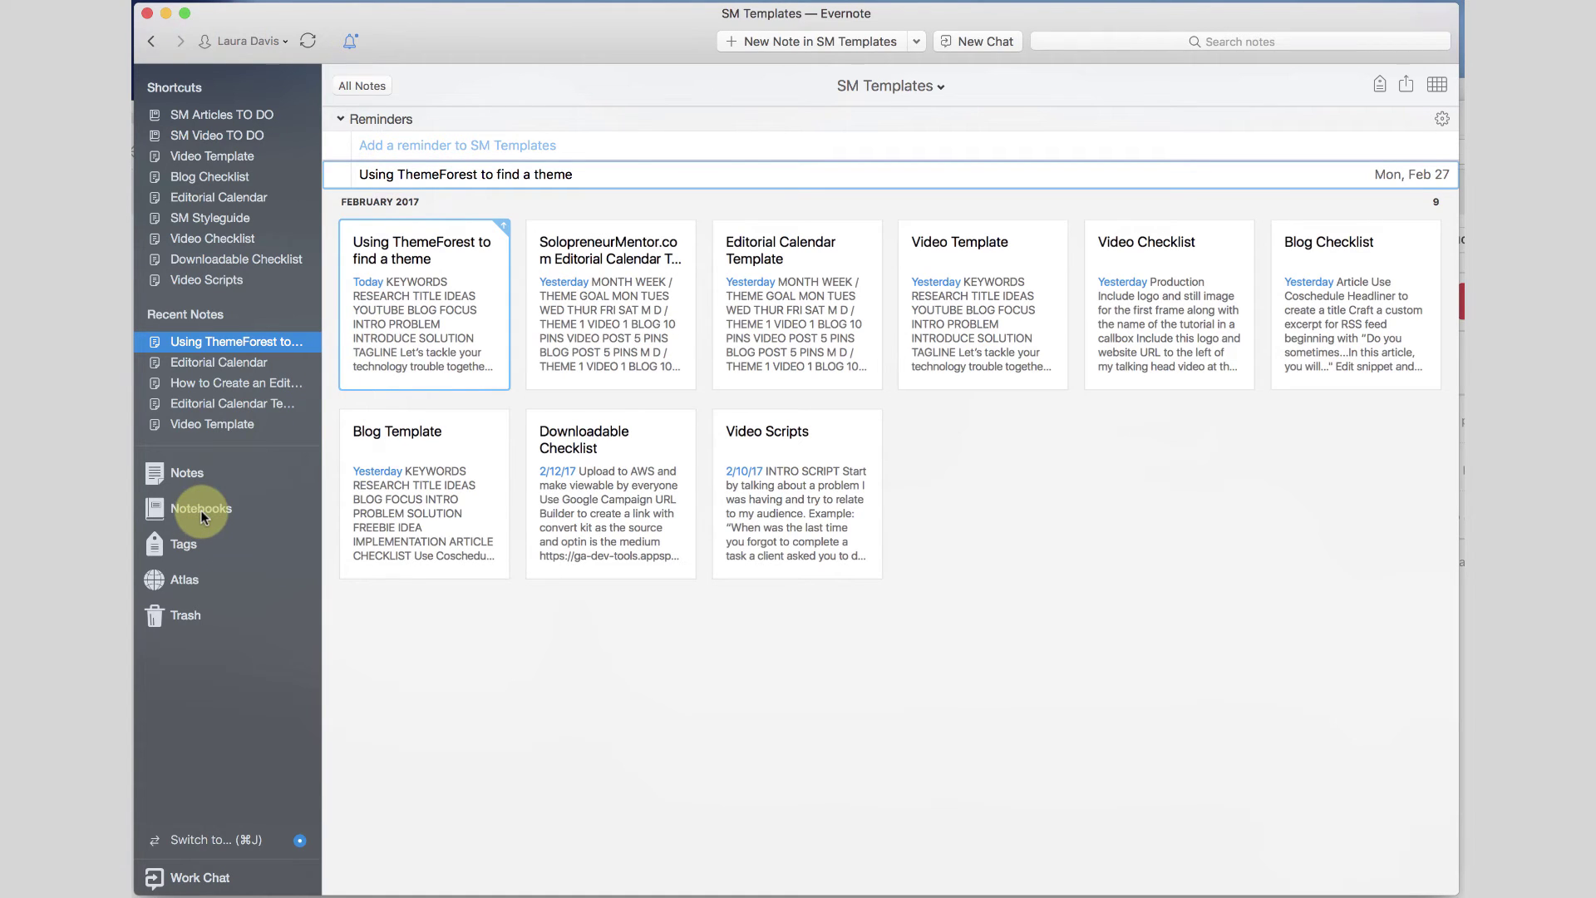
- Move the "Using ThemeForest to find a theme" note from SM Templates to the SM Video TO DO notebook and close it
double_click(470, 311)
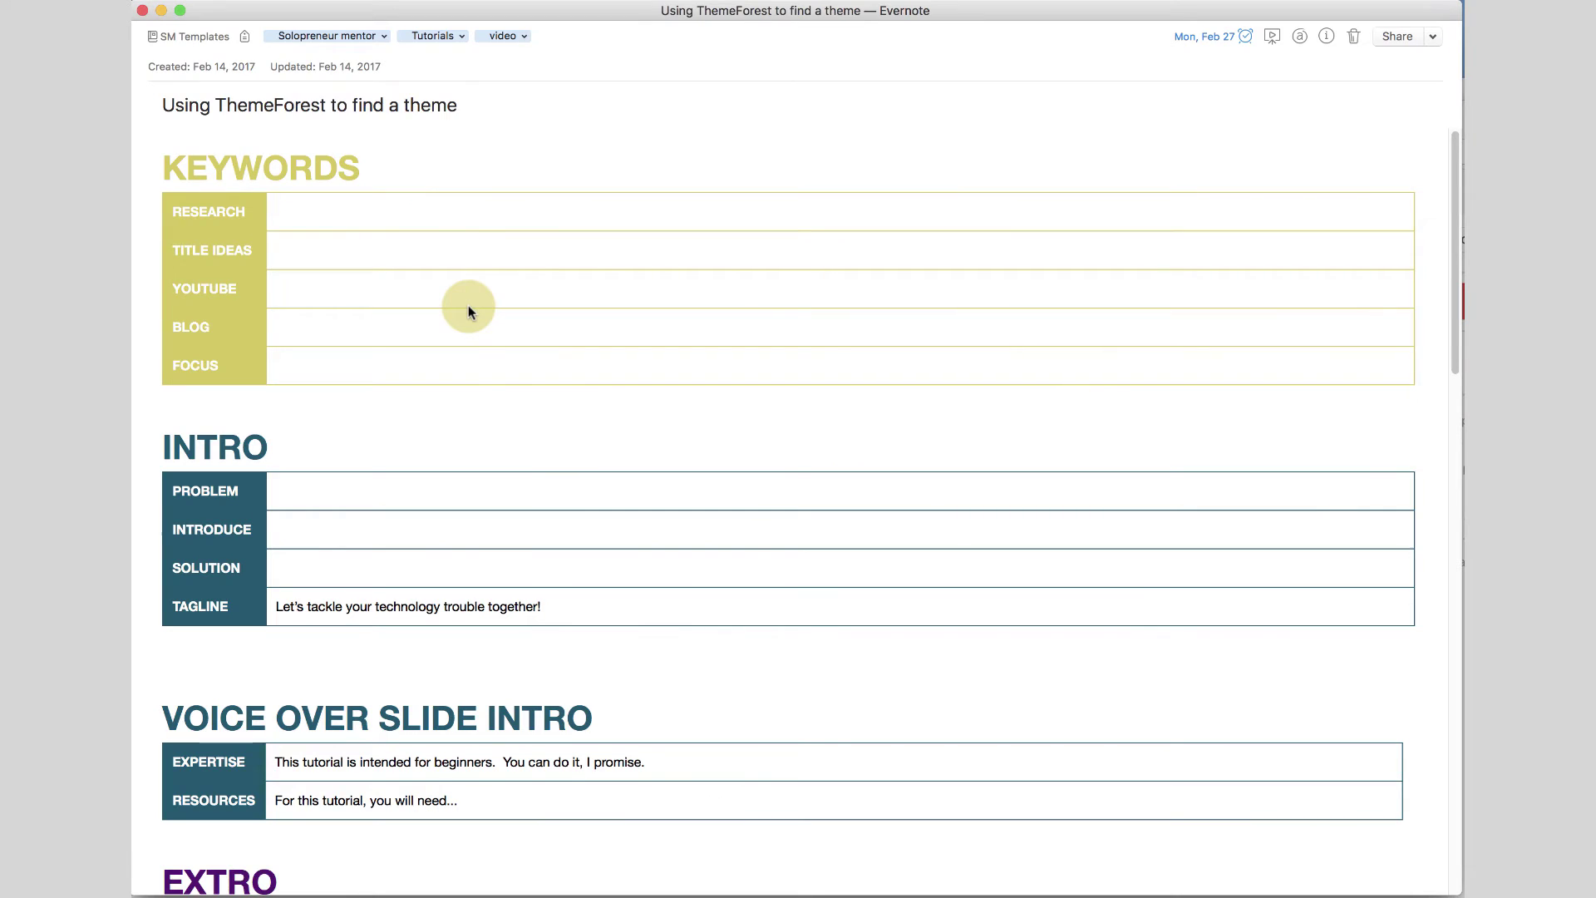
click(174, 38)
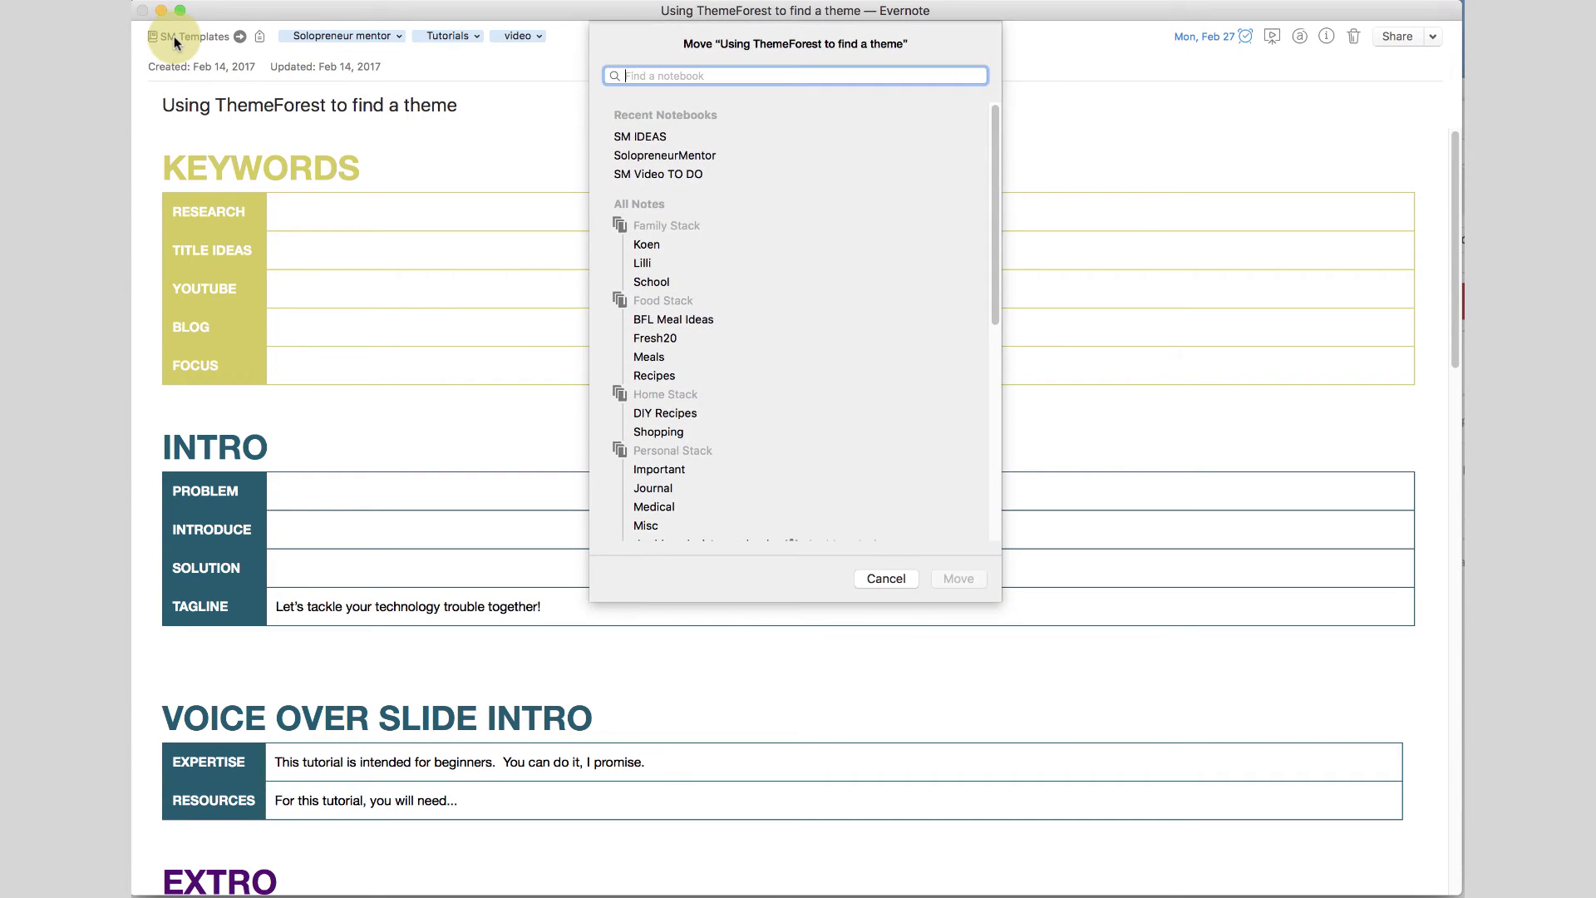
click(656, 174)
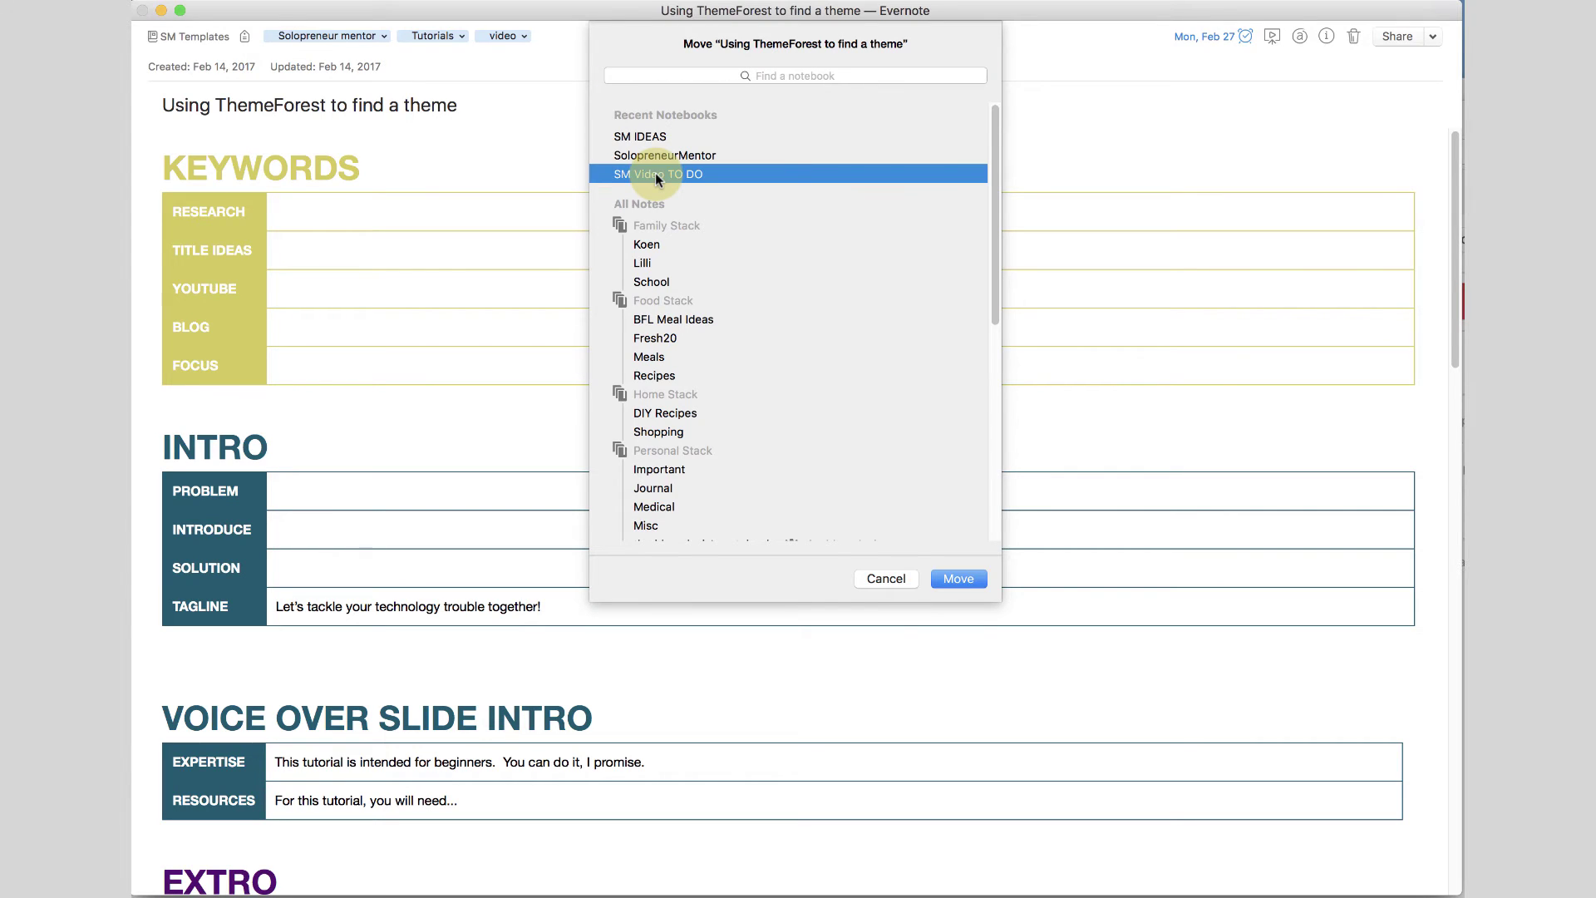
mouse_move(192, 42)
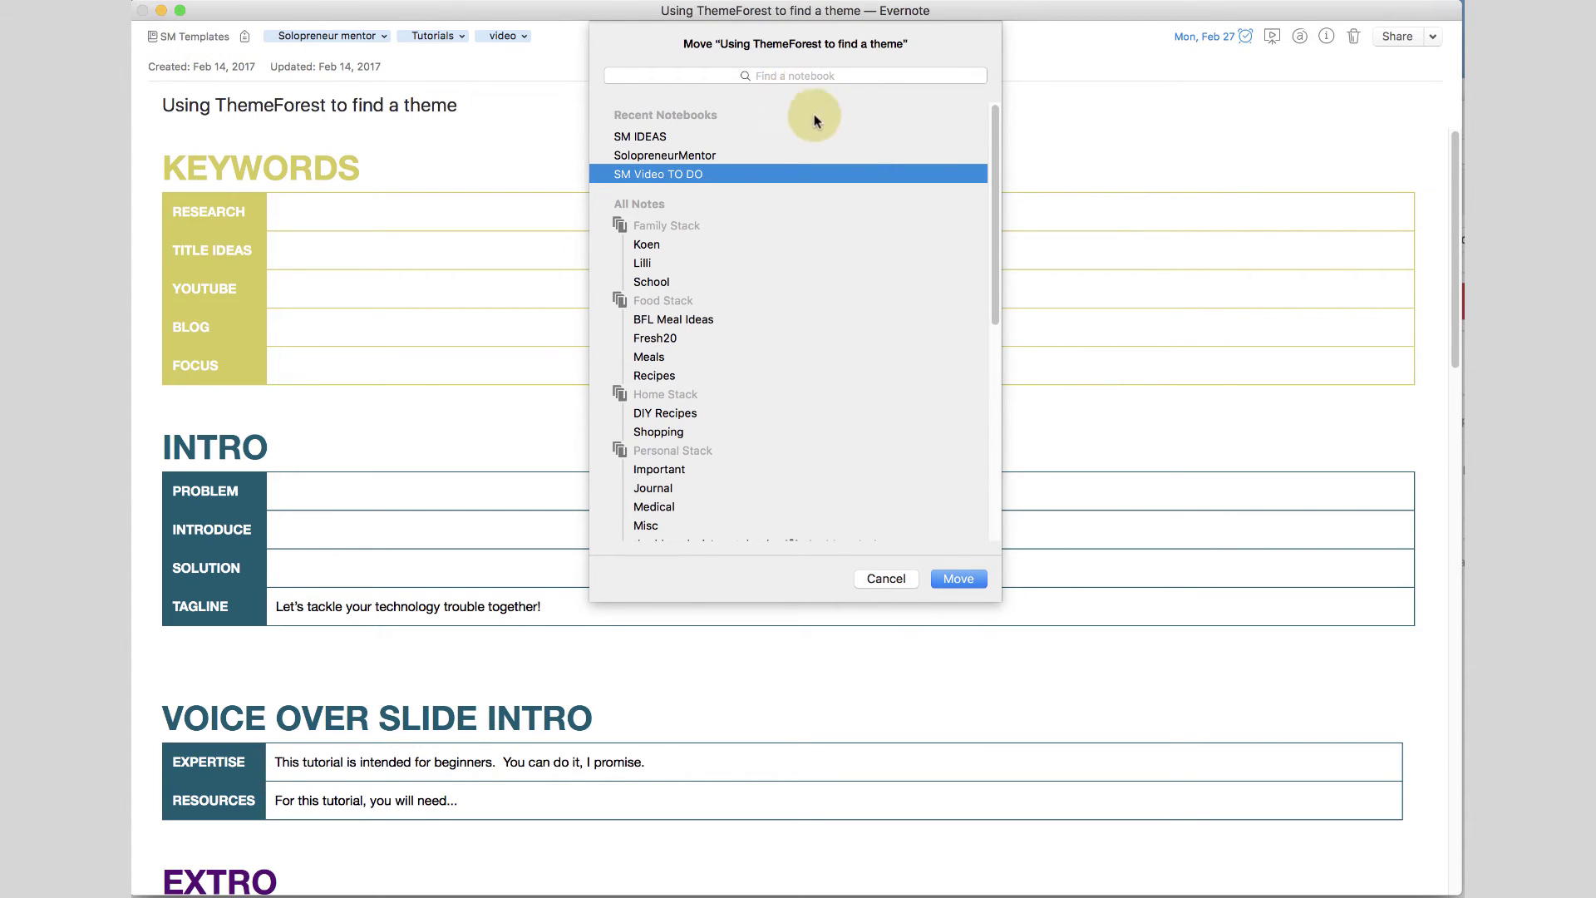
click(957, 580)
click(143, 12)
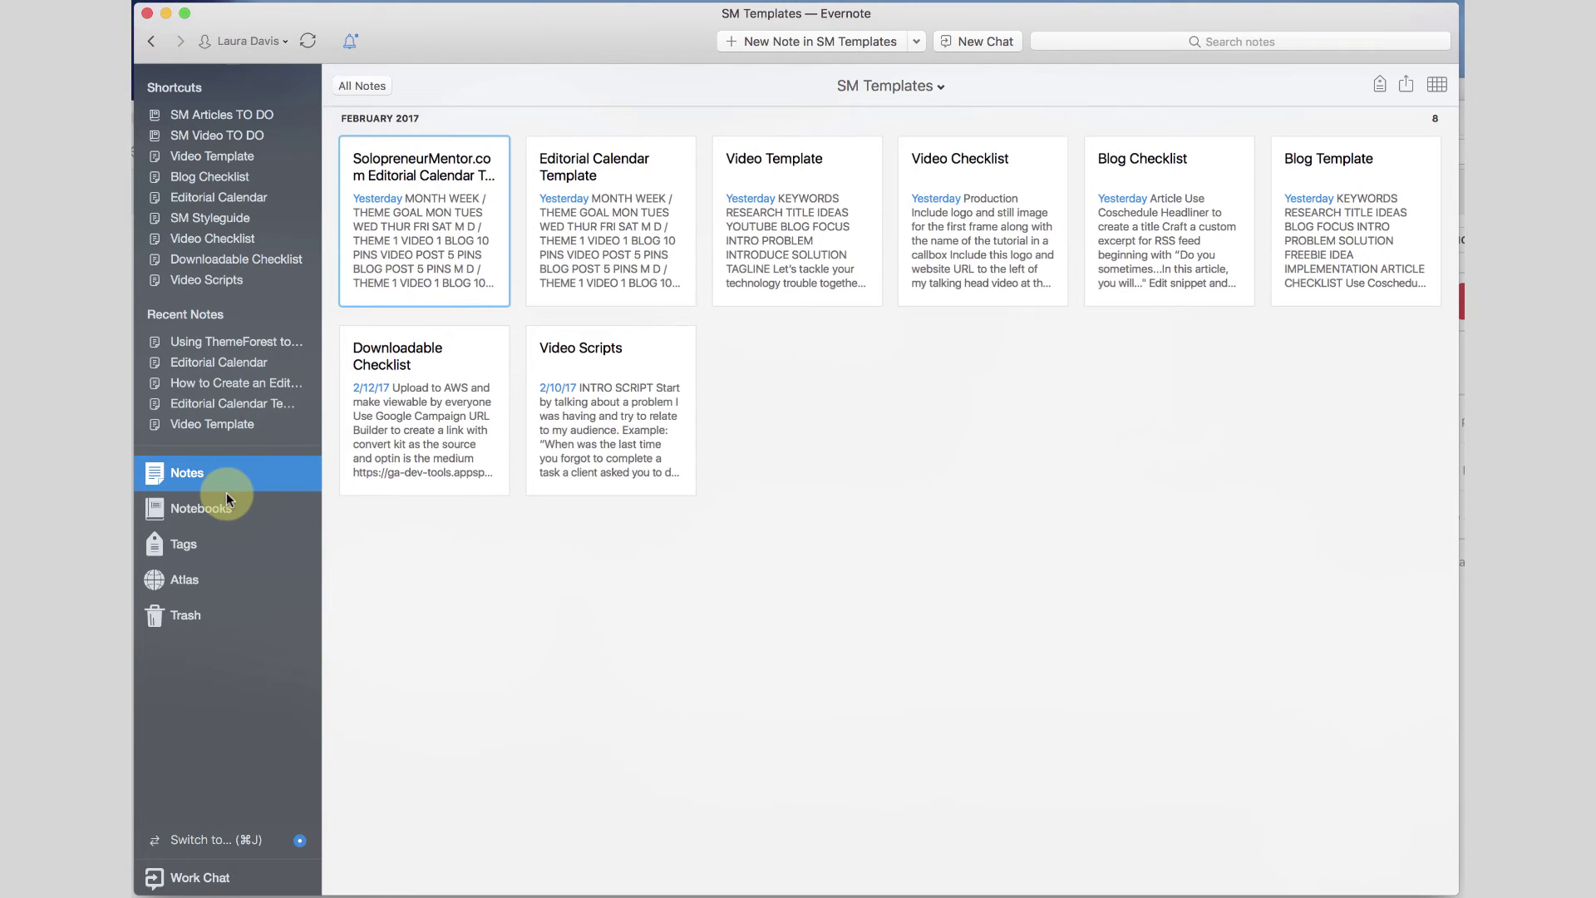
- Copy the note link of "Using ThemeForest to find a theme" in the SM Video TO DO notebook
click(200, 506)
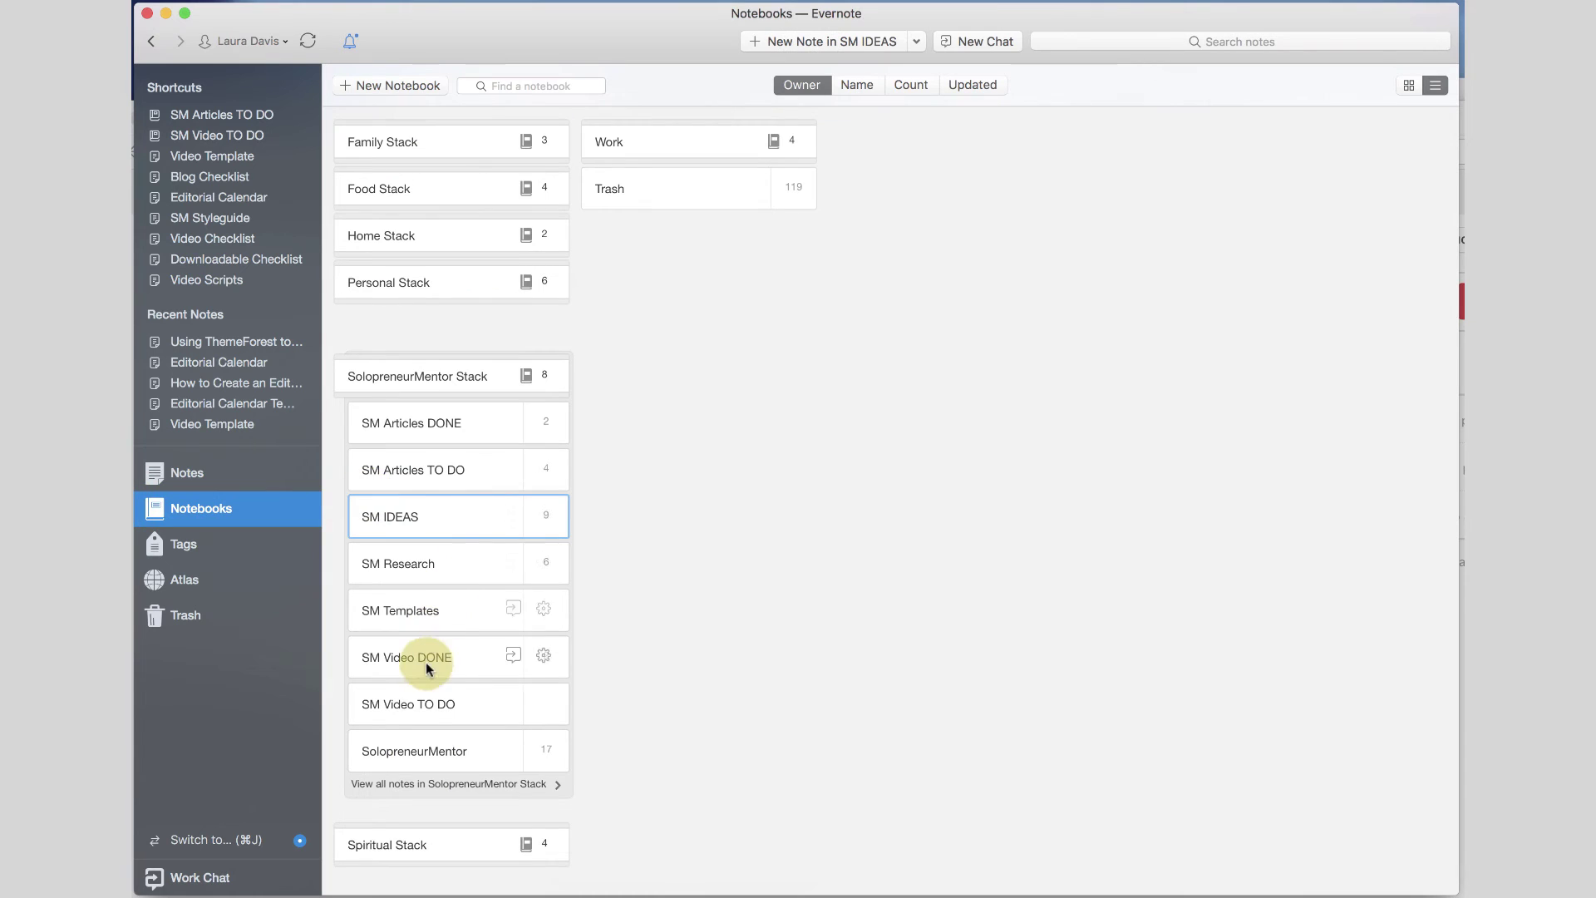
double_click(421, 704)
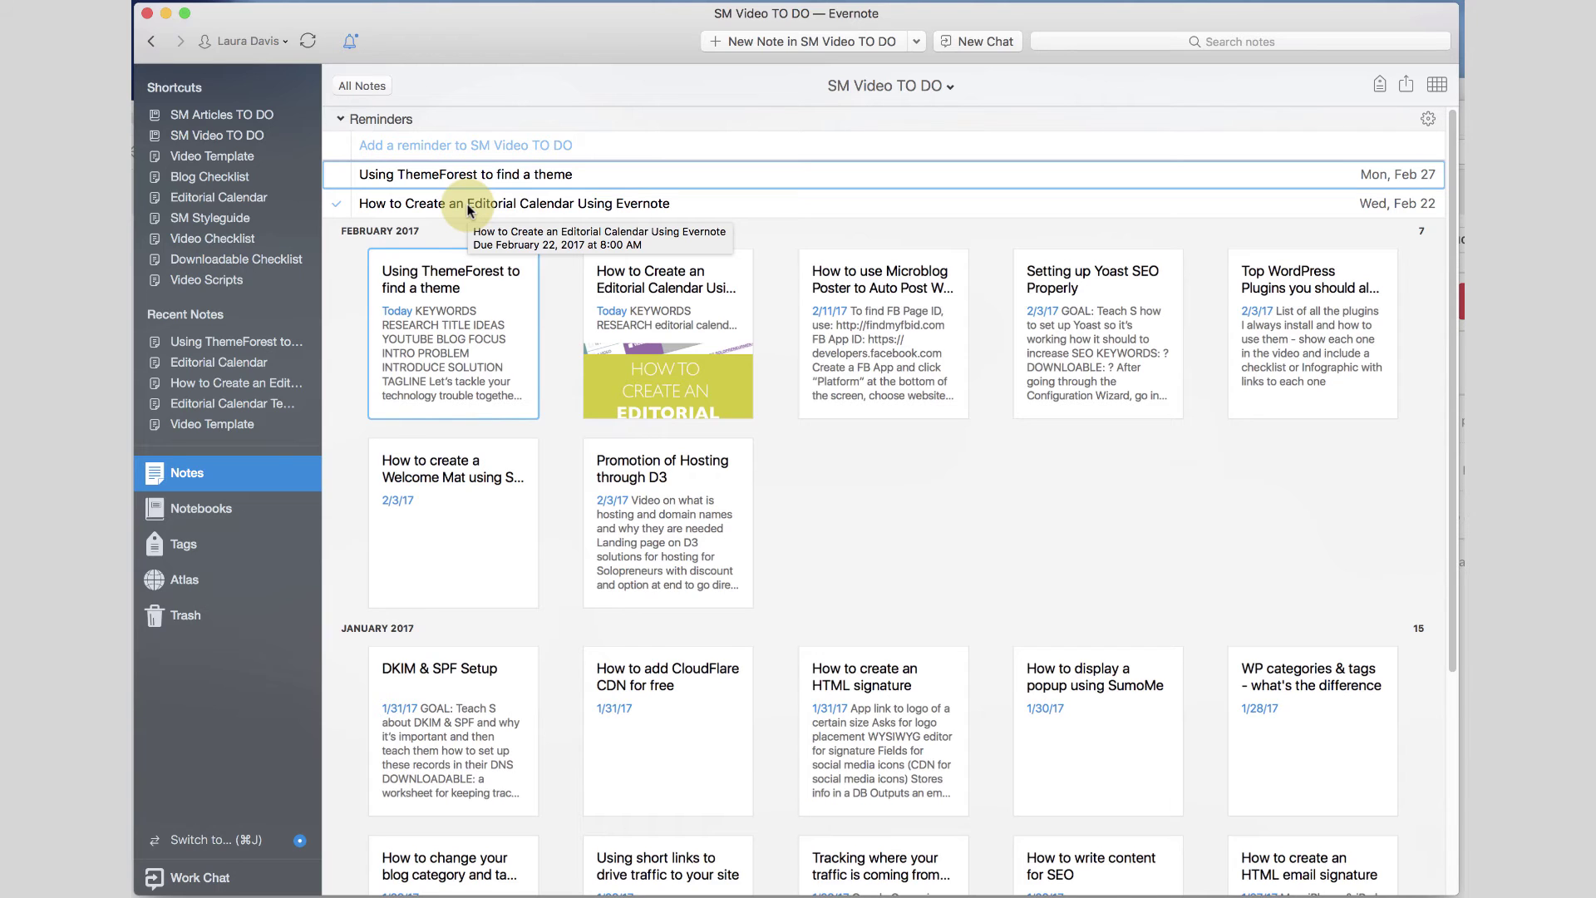
right_click(446, 283)
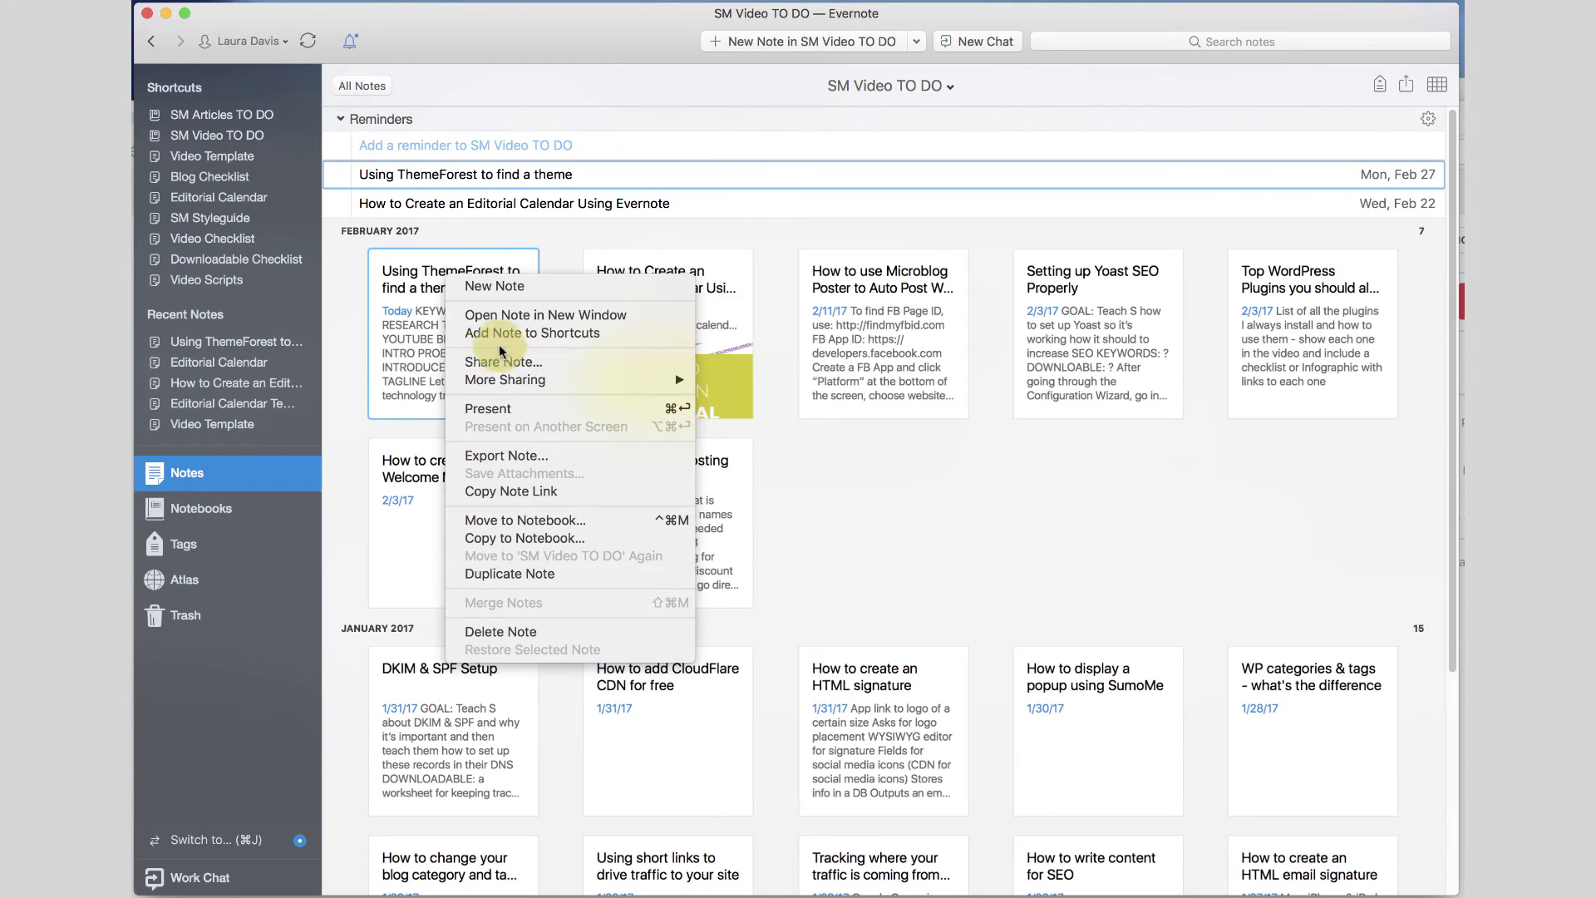
click(530, 496)
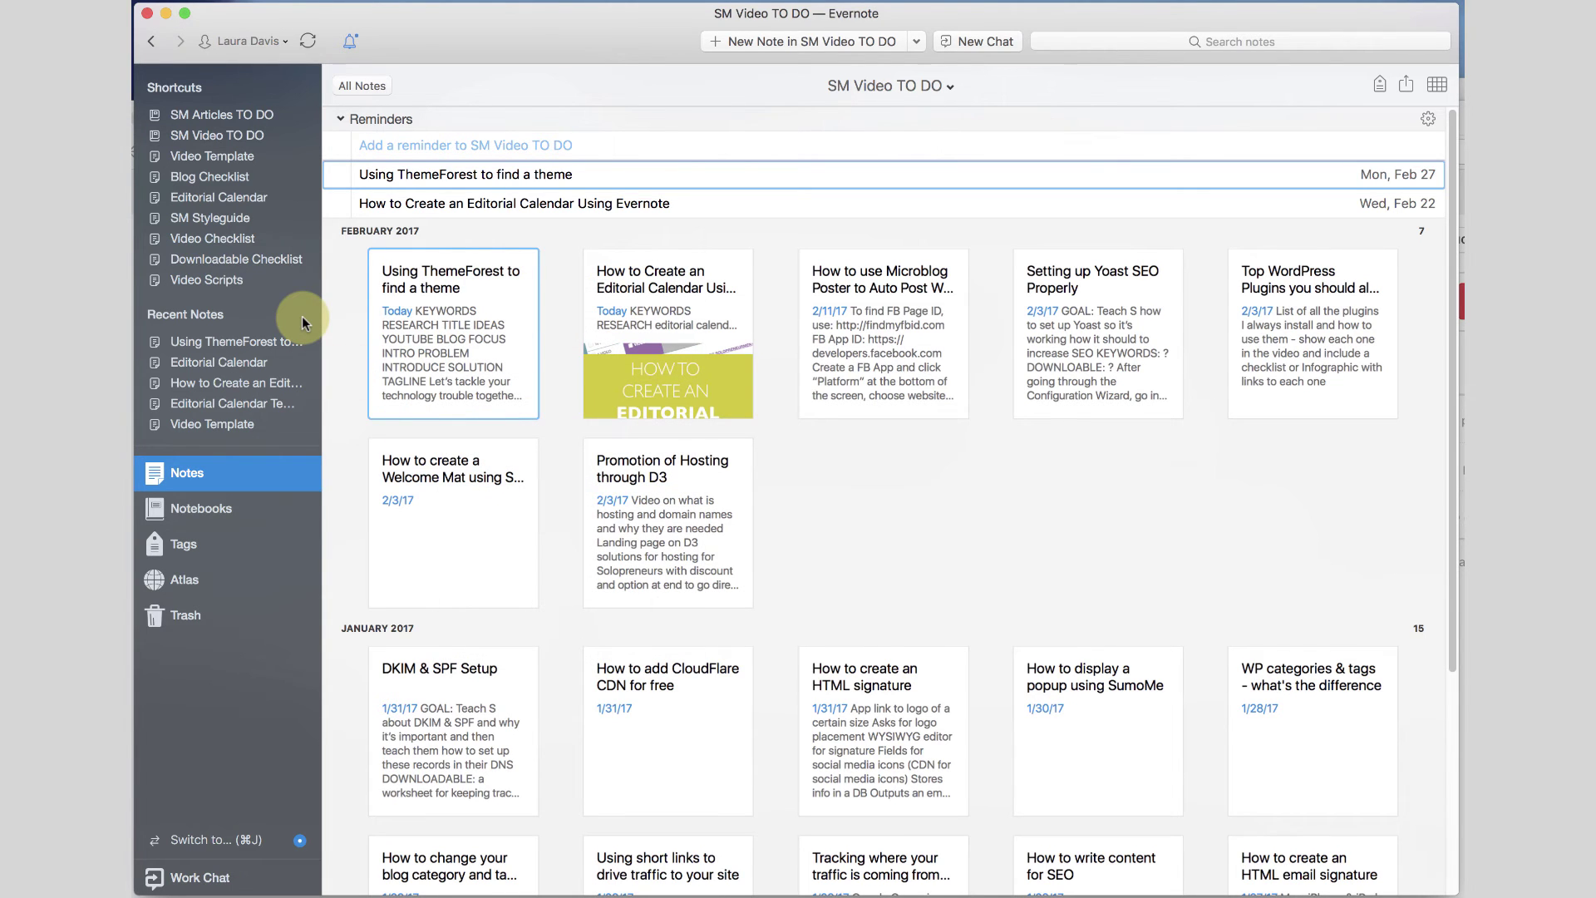
- Paste the copied note link under the Monday VIDEO POST of the MAR 6 week in the Editorial Calendar note
click(198, 196)
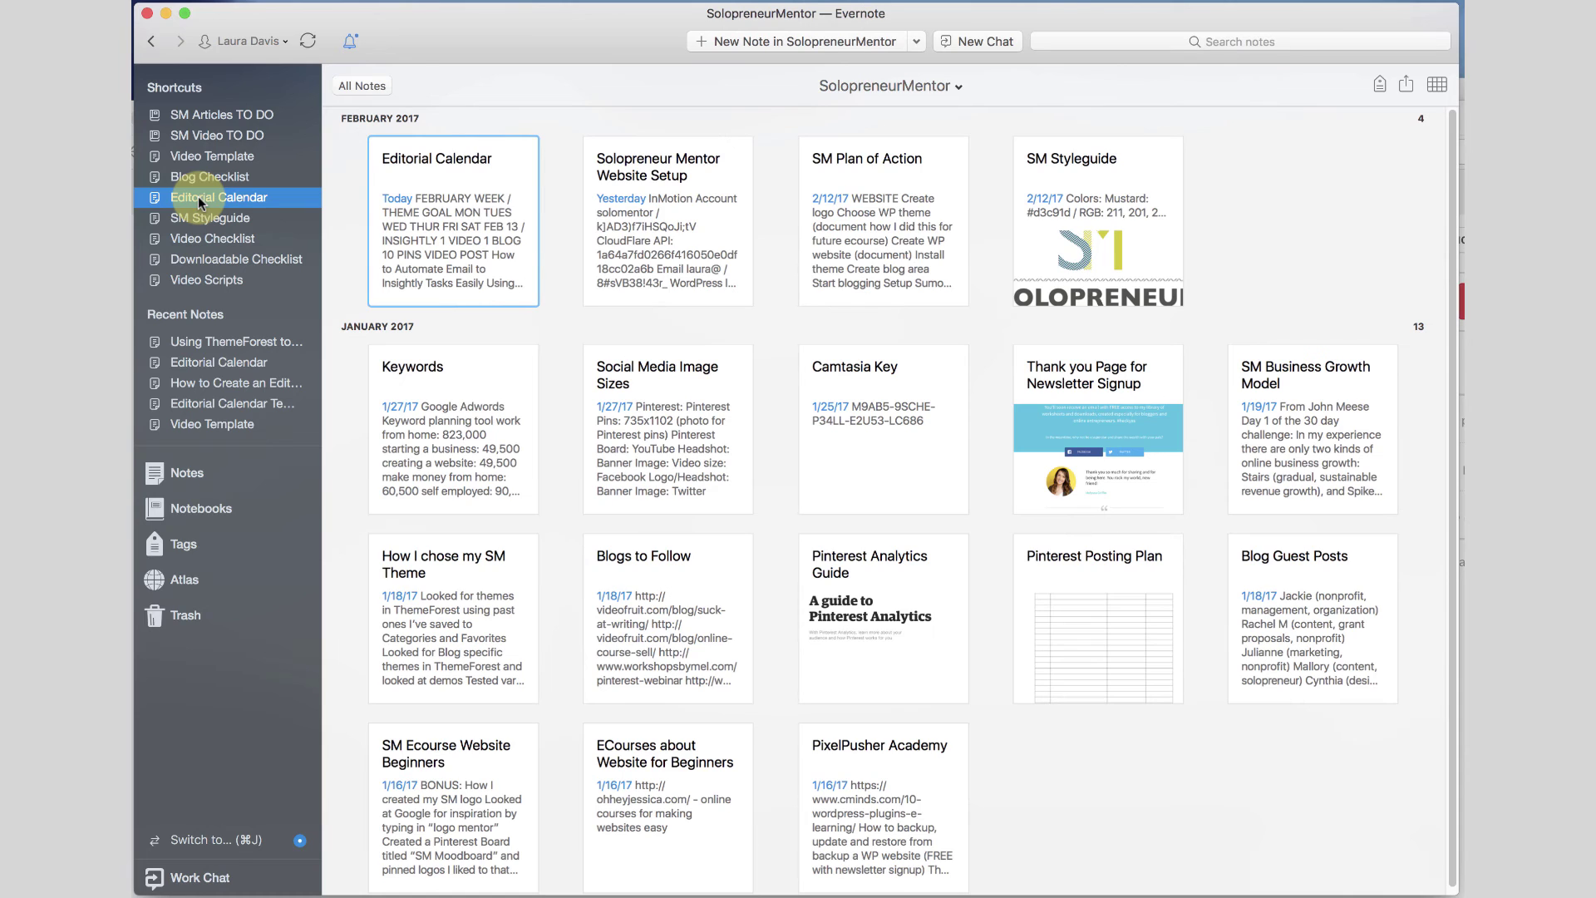
double_click(426, 178)
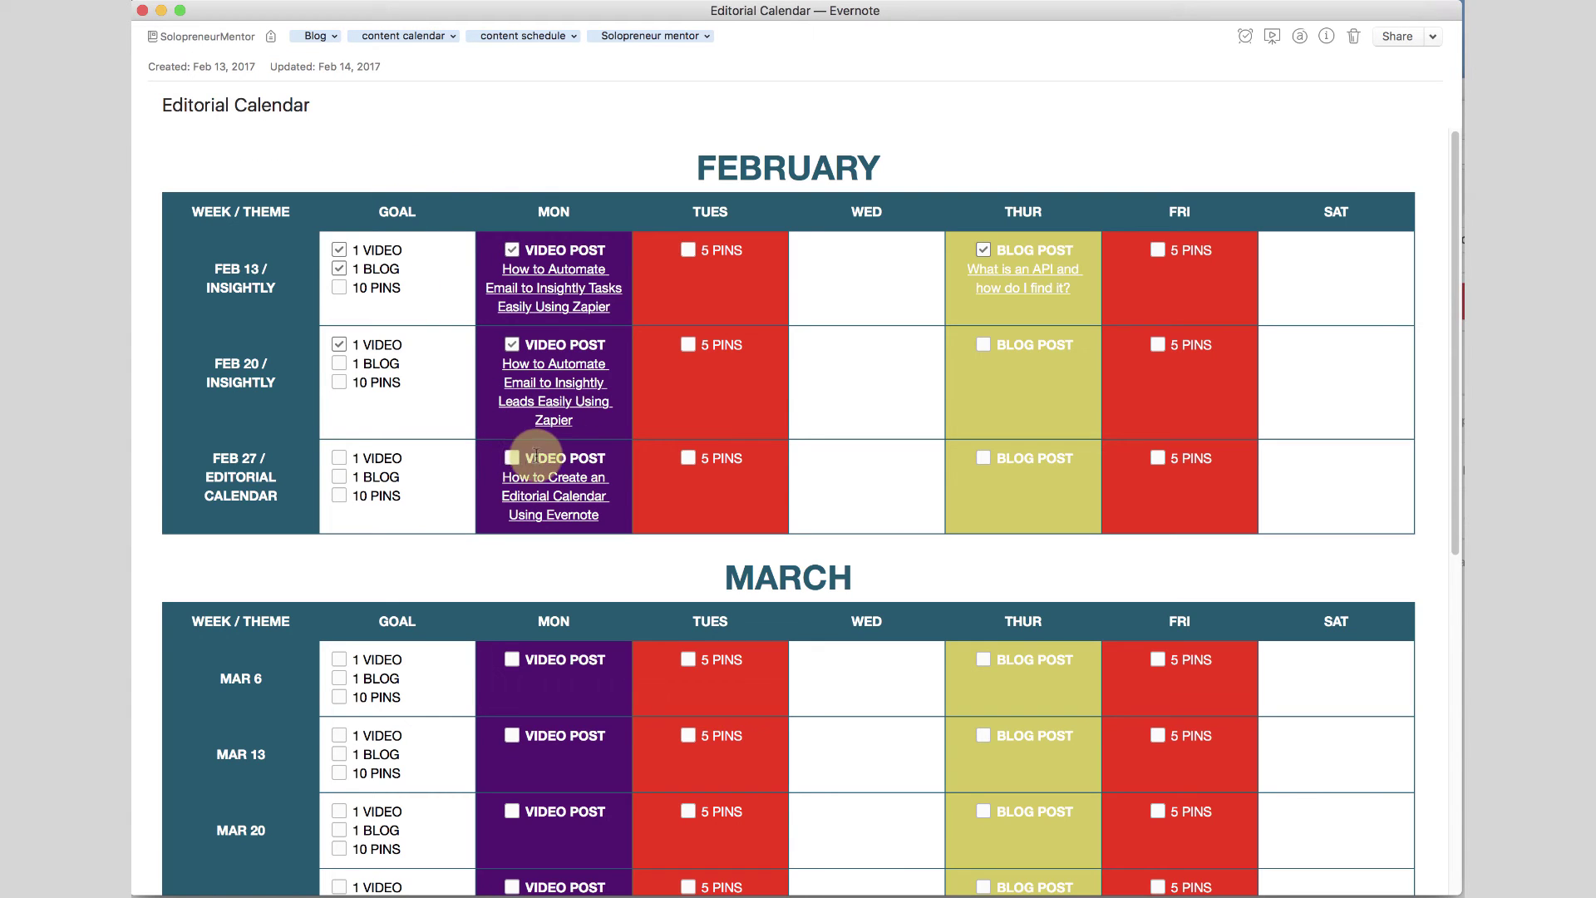
click(549, 683)
right_click(549, 683)
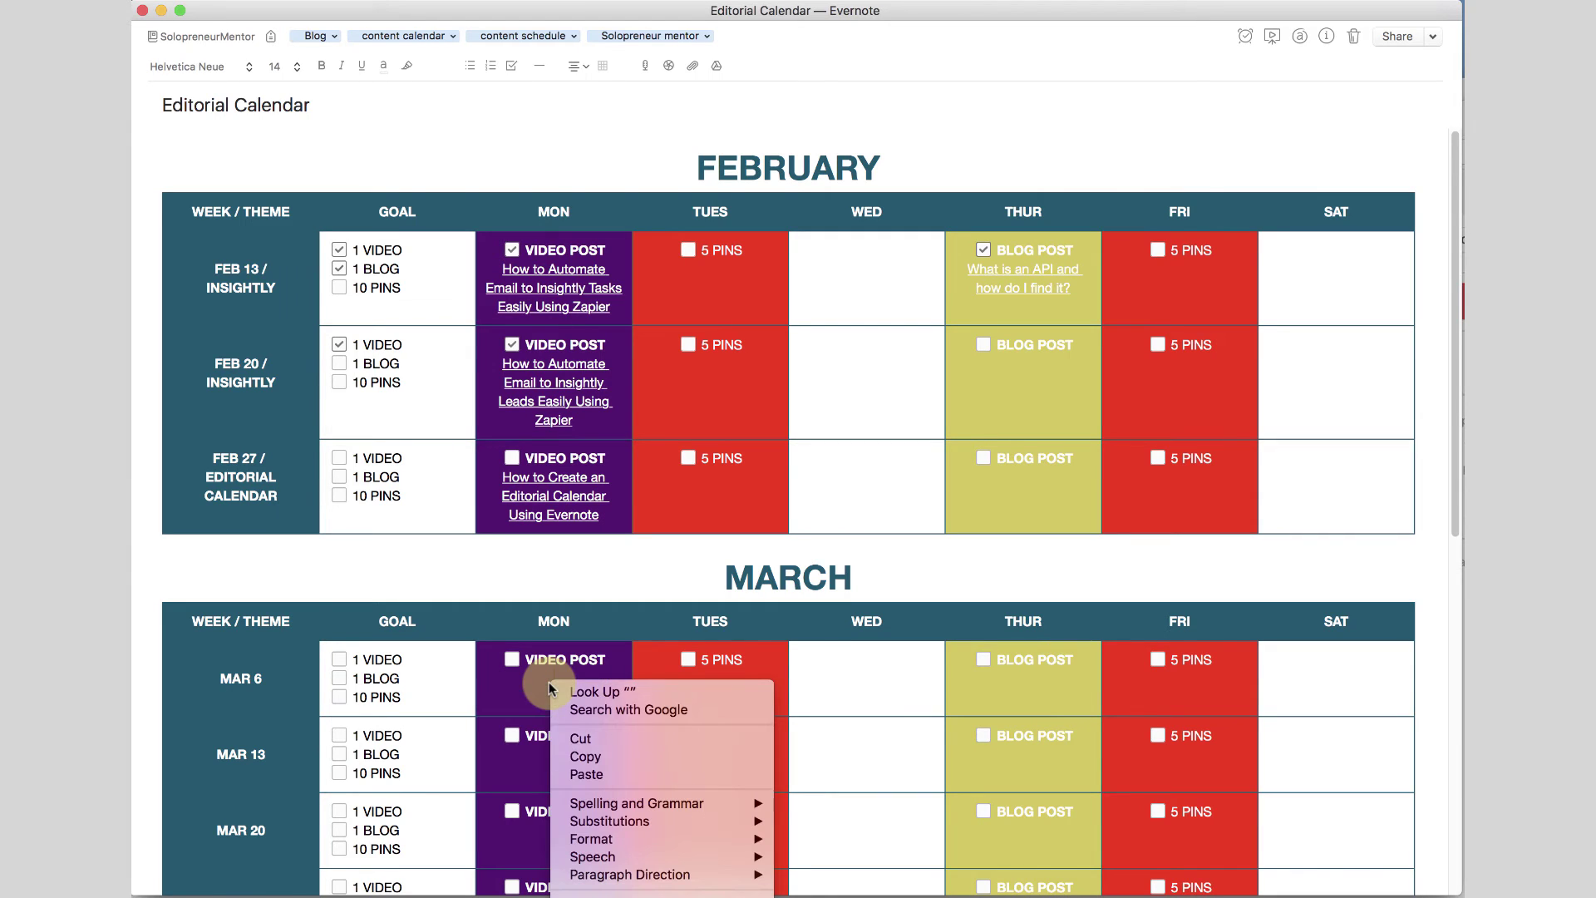
click(586, 774)
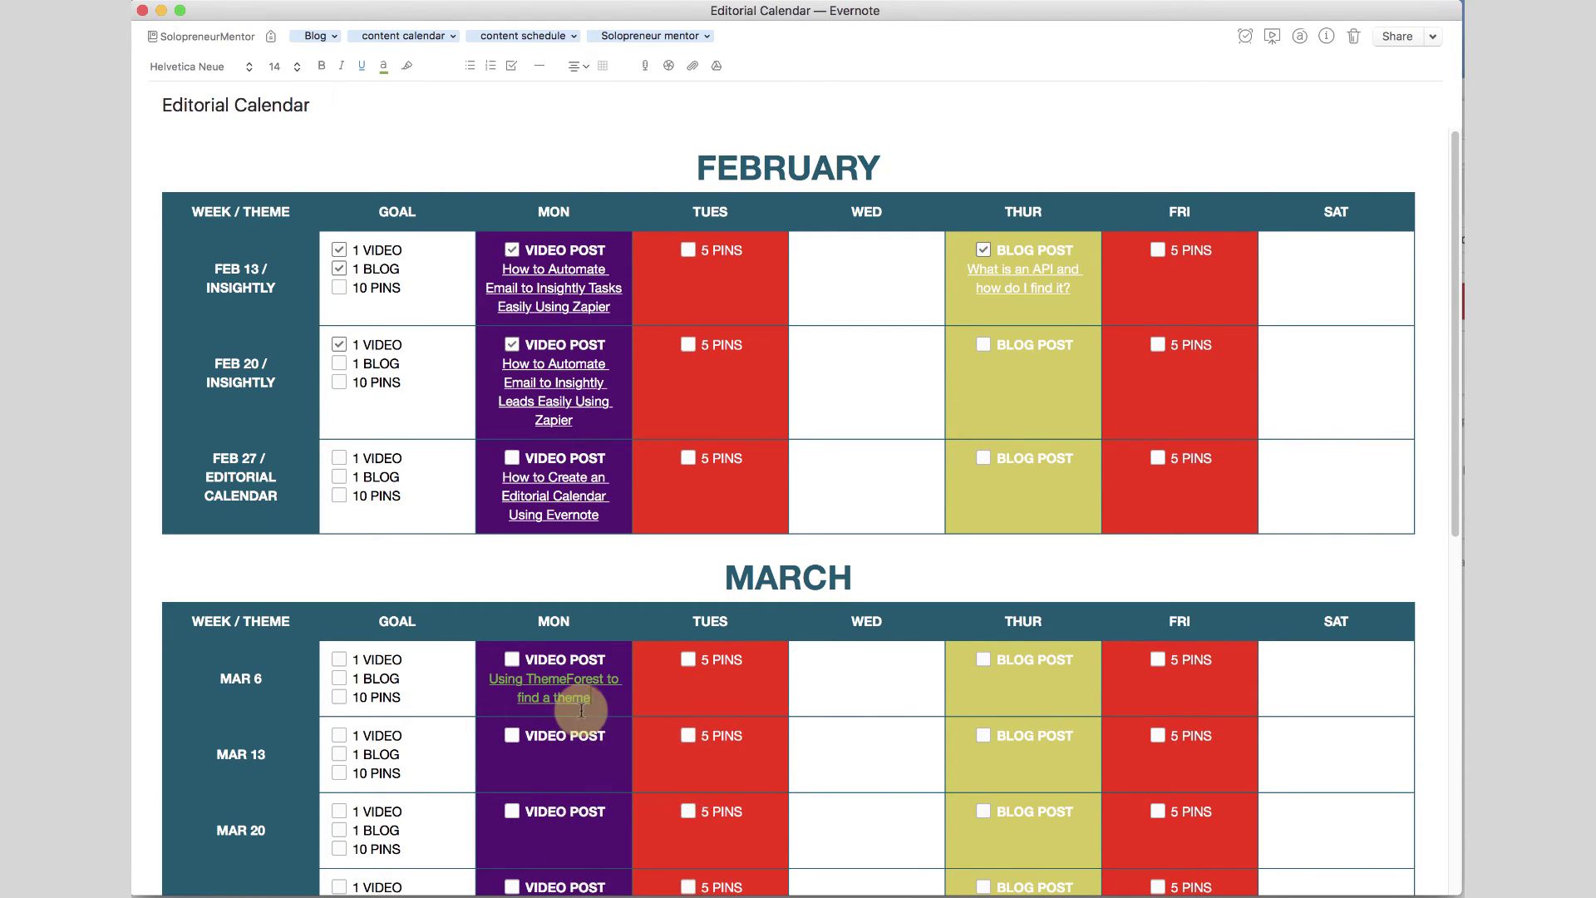
- Change the text color of the "Using ThemeForest to find a theme" link in the MAR 6 week to White
drag(590, 697, 481, 678)
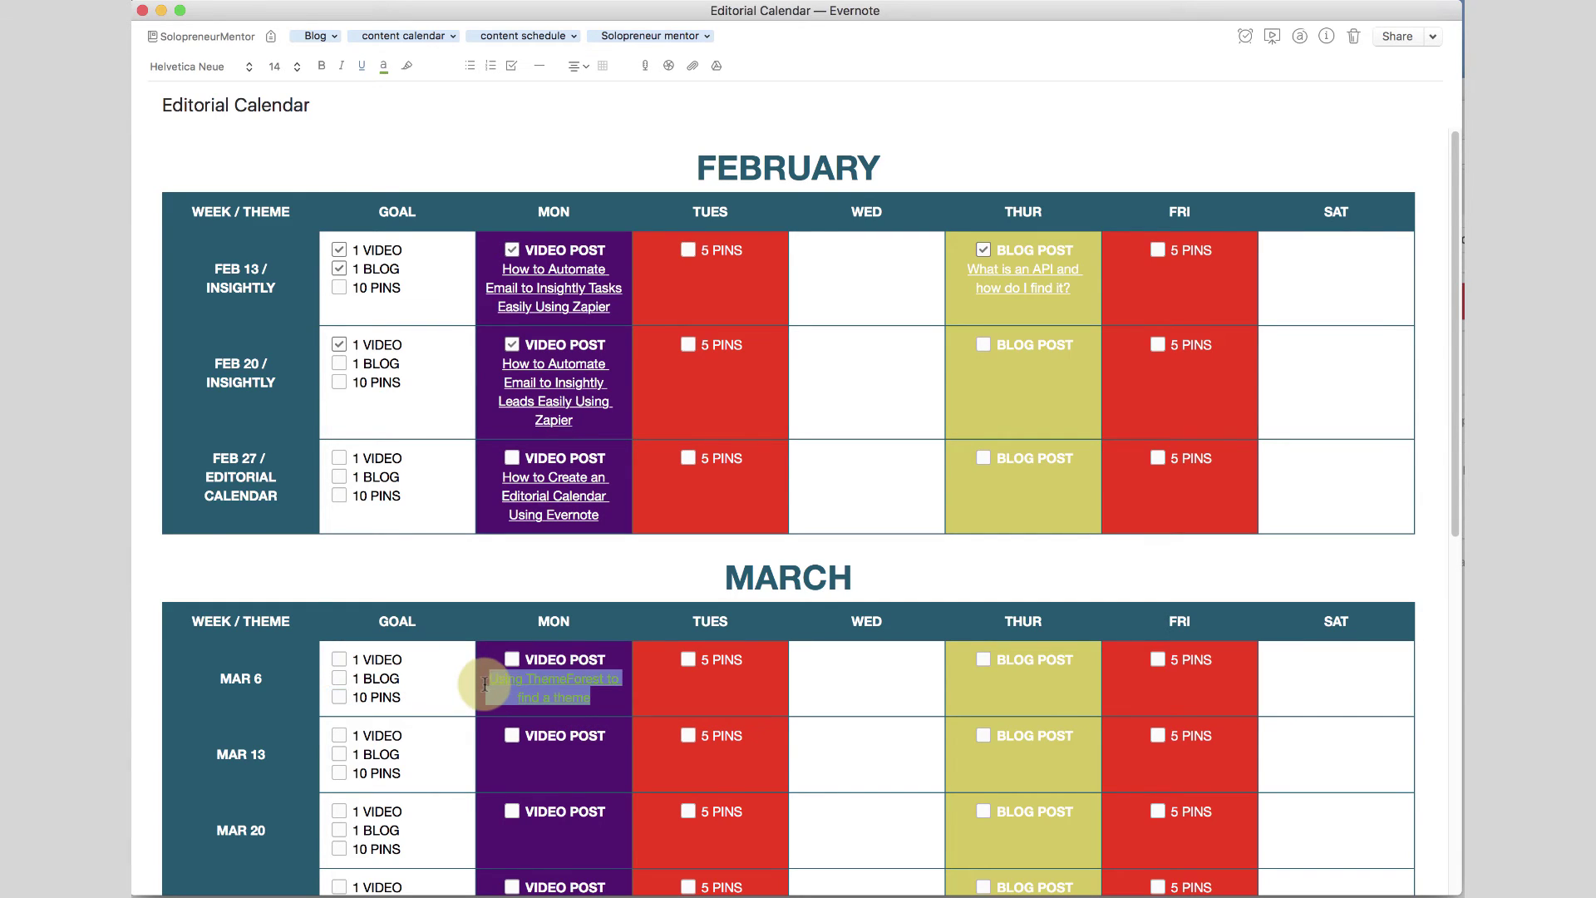
click(383, 68)
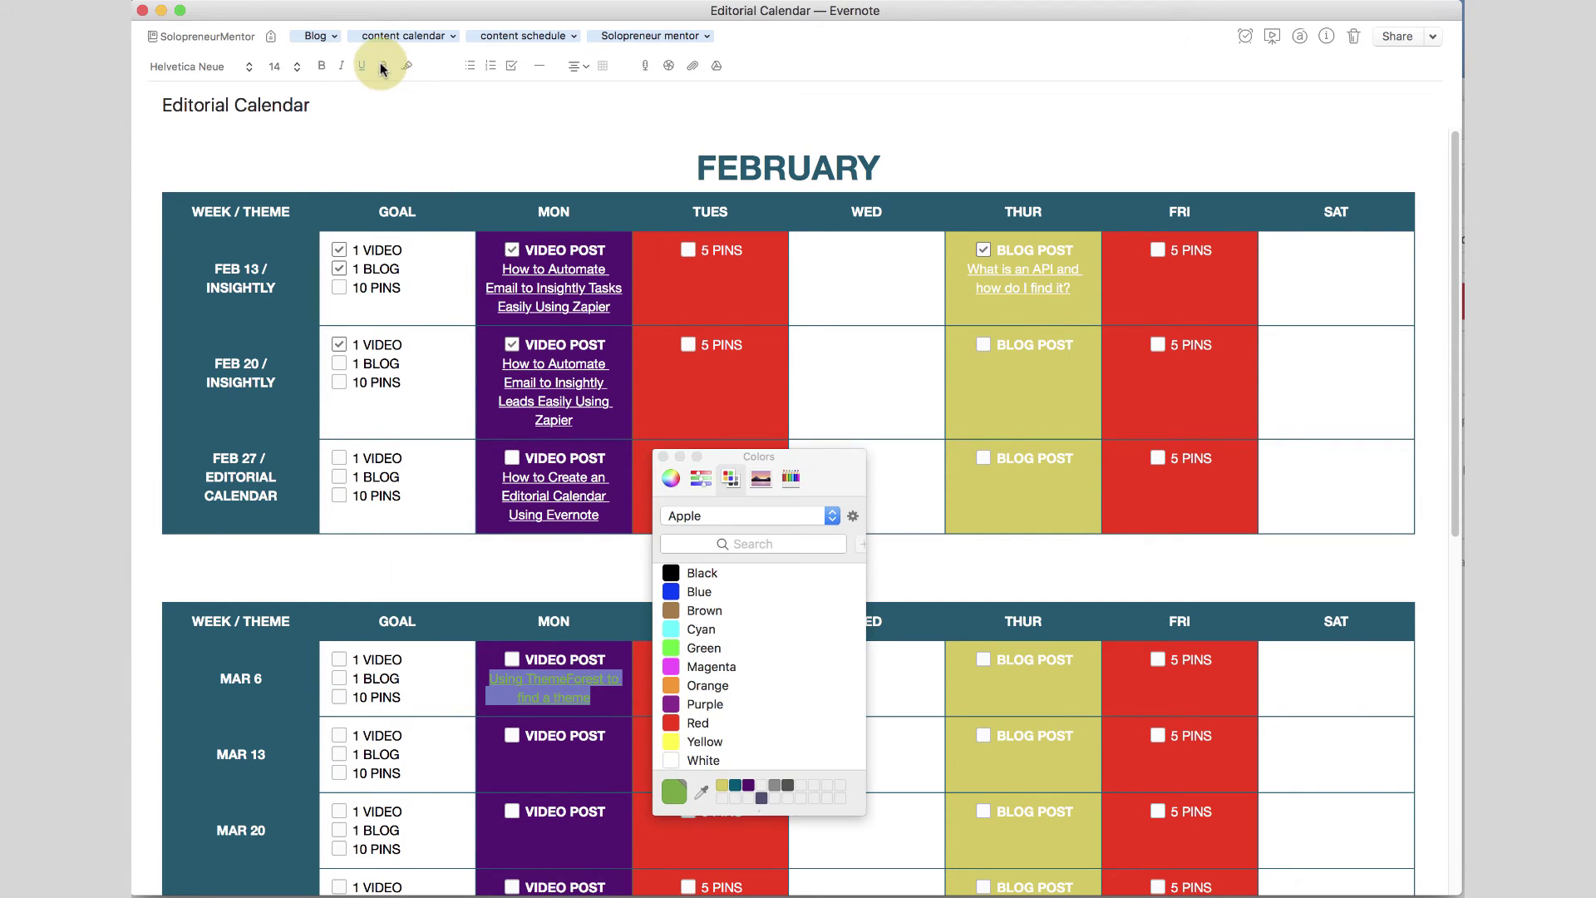
click(698, 760)
click(663, 460)
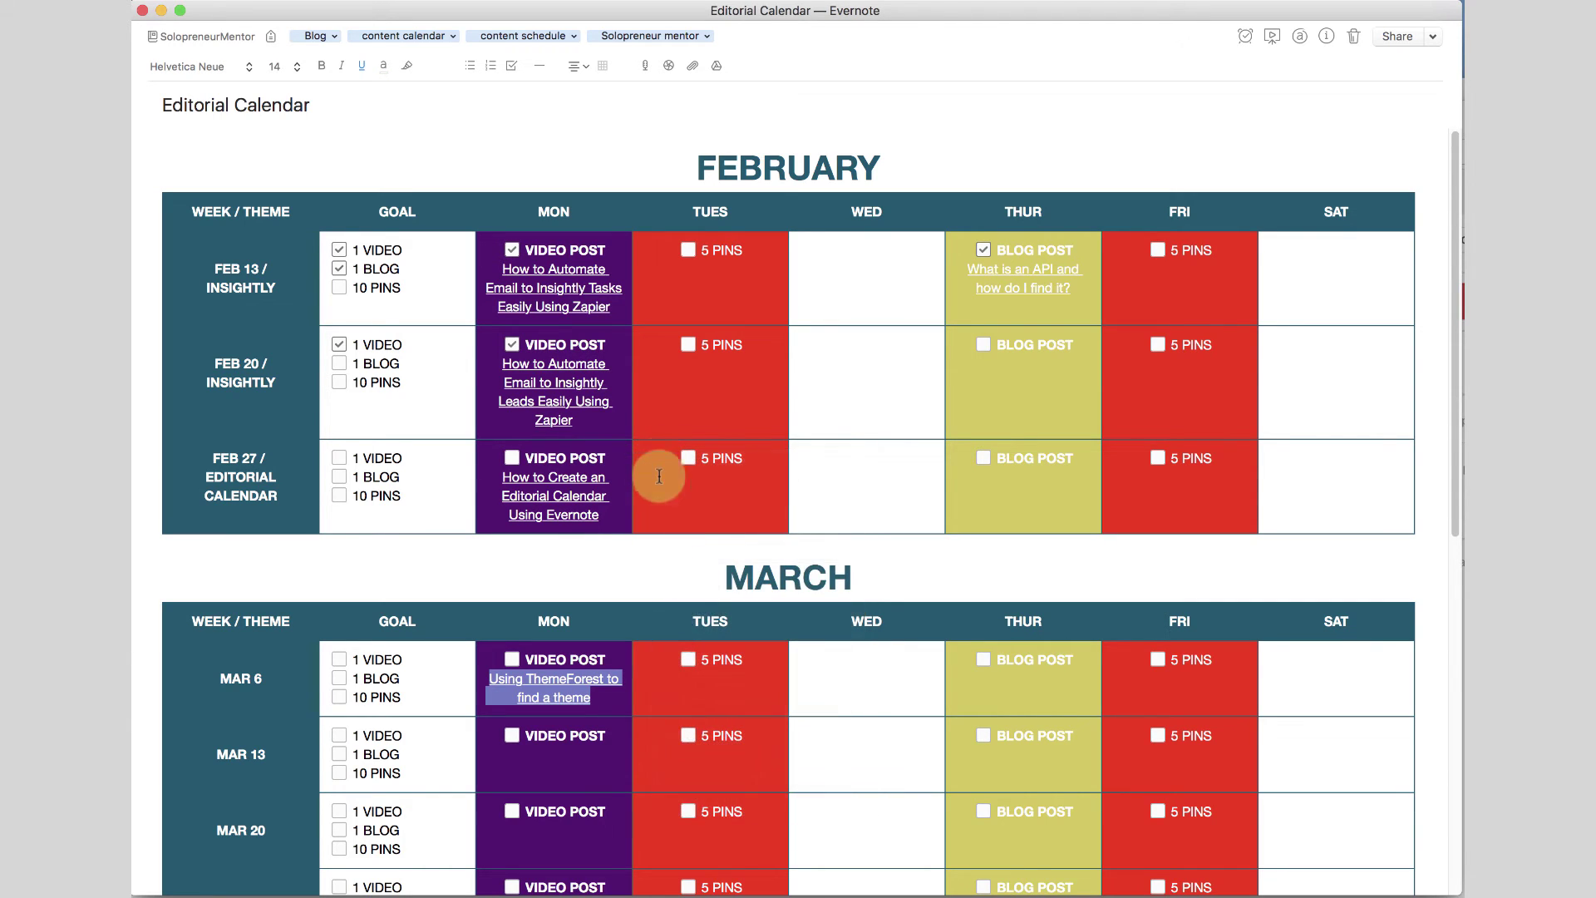
click(857, 574)
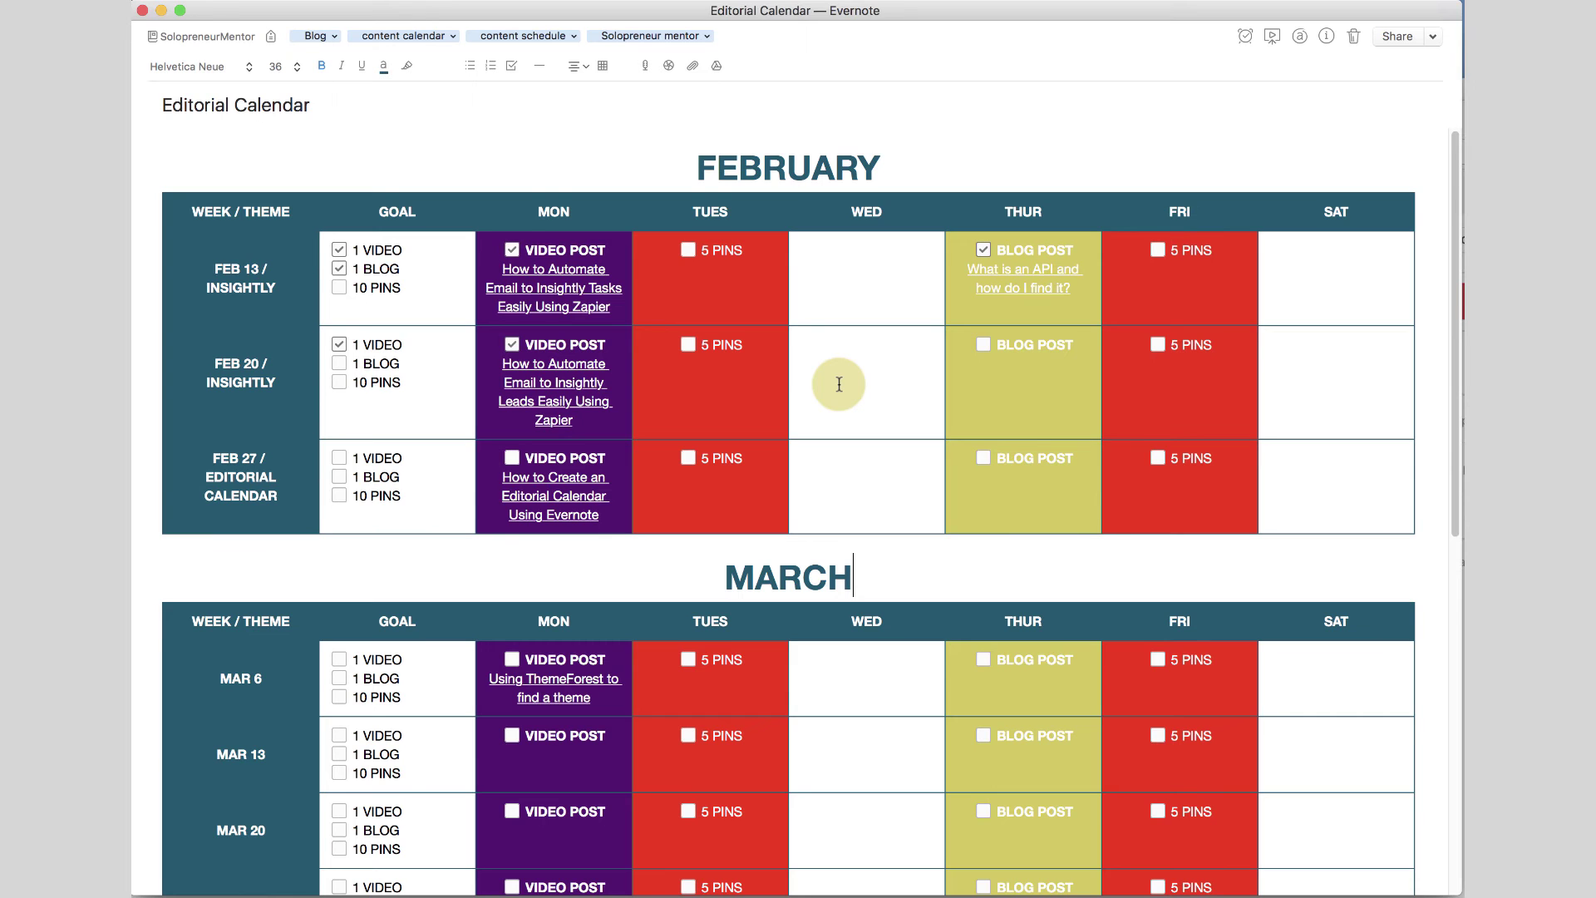
- Look over the notebooks in the SolopreneurMentor Stack and reopen the Editorial Calendar note
click(165, 42)
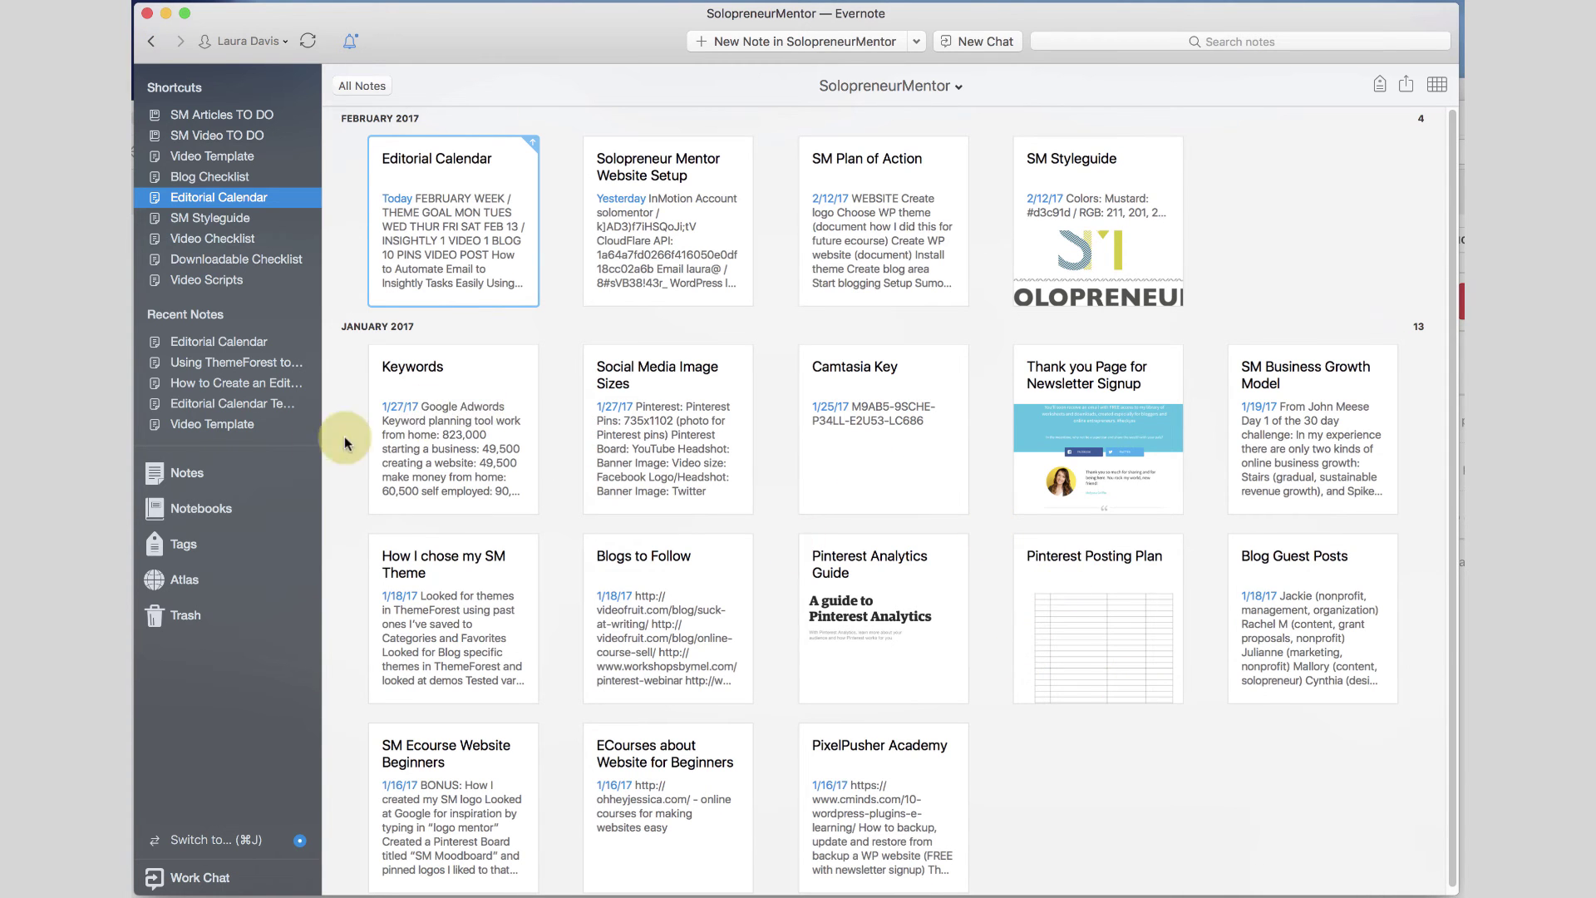
click(199, 508)
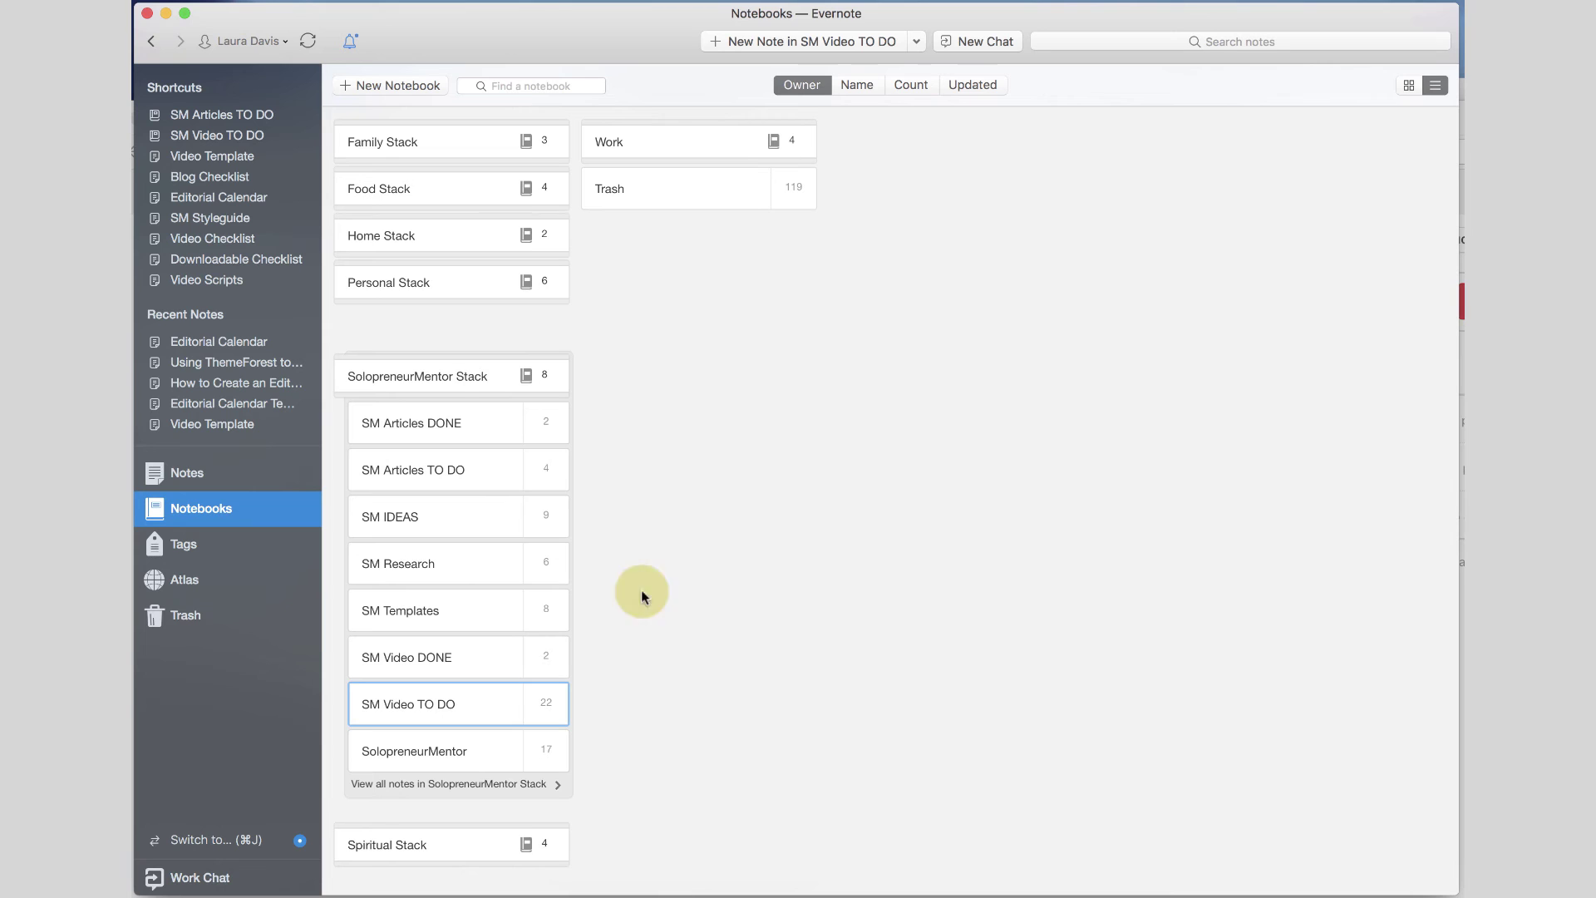
click(212, 198)
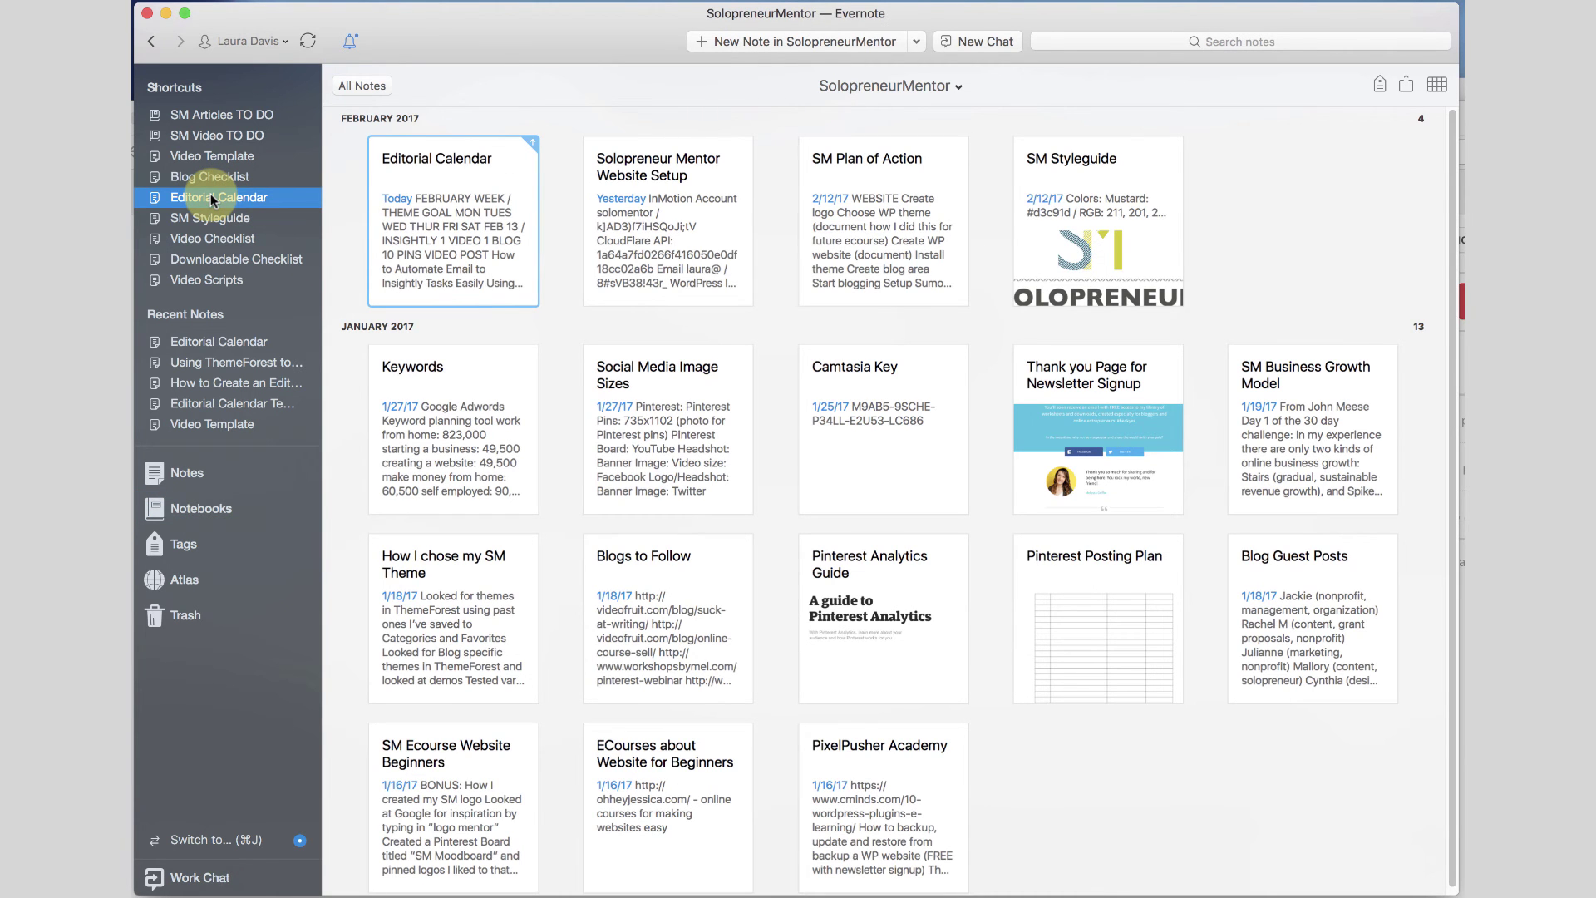
double_click(463, 204)
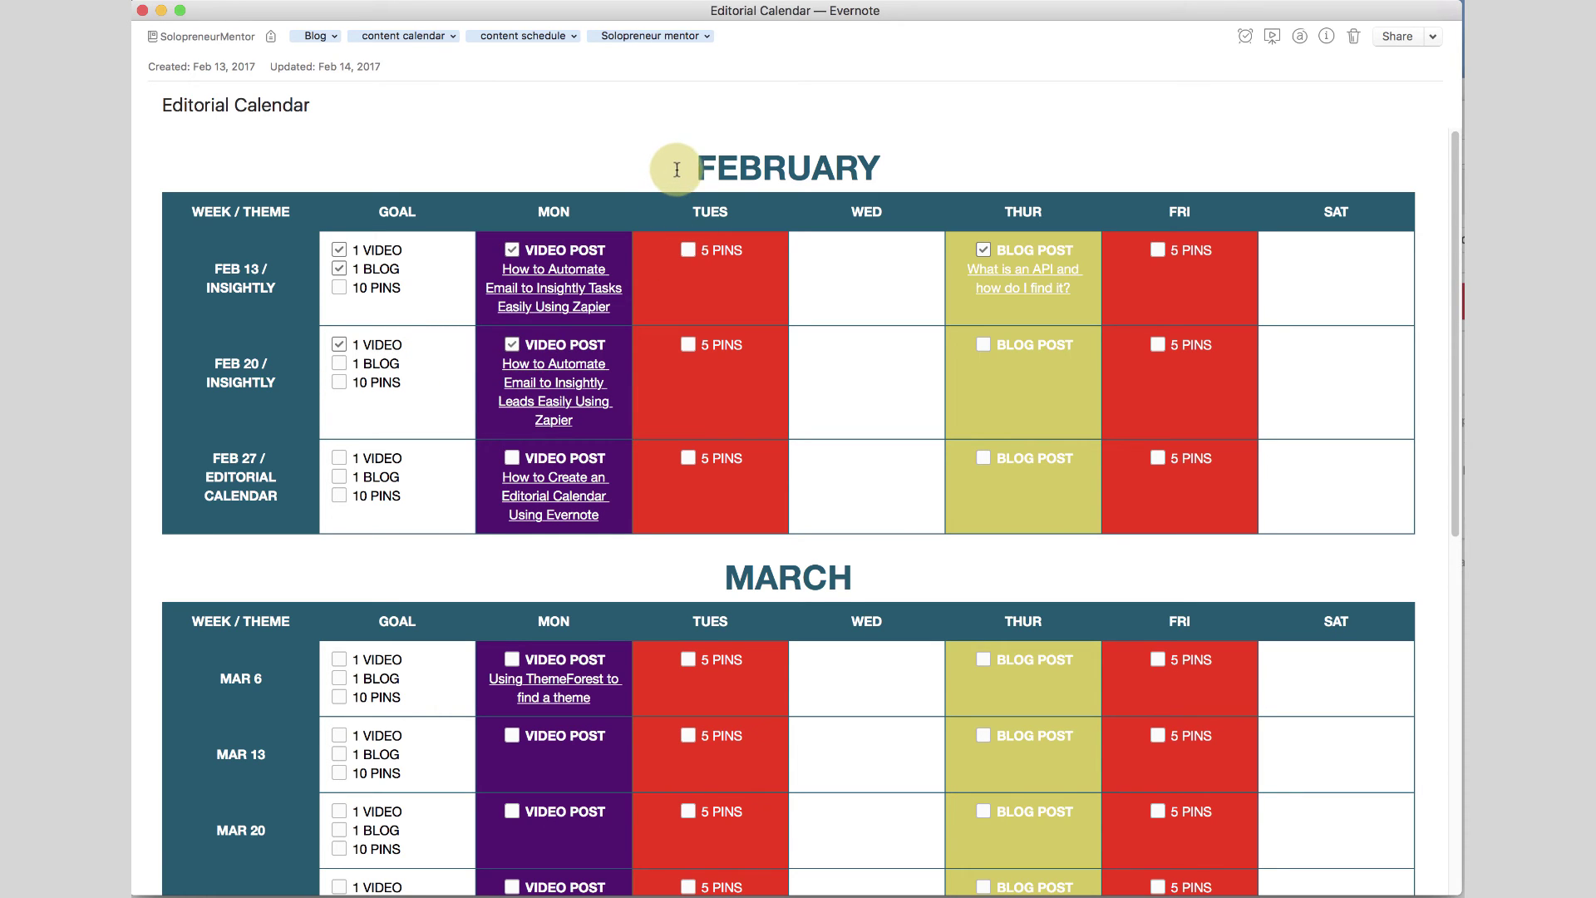
- Examine the February, March and April tables in the Editorial Calendar note, including the layout of the April section
scroll(810, 407, down, 5)
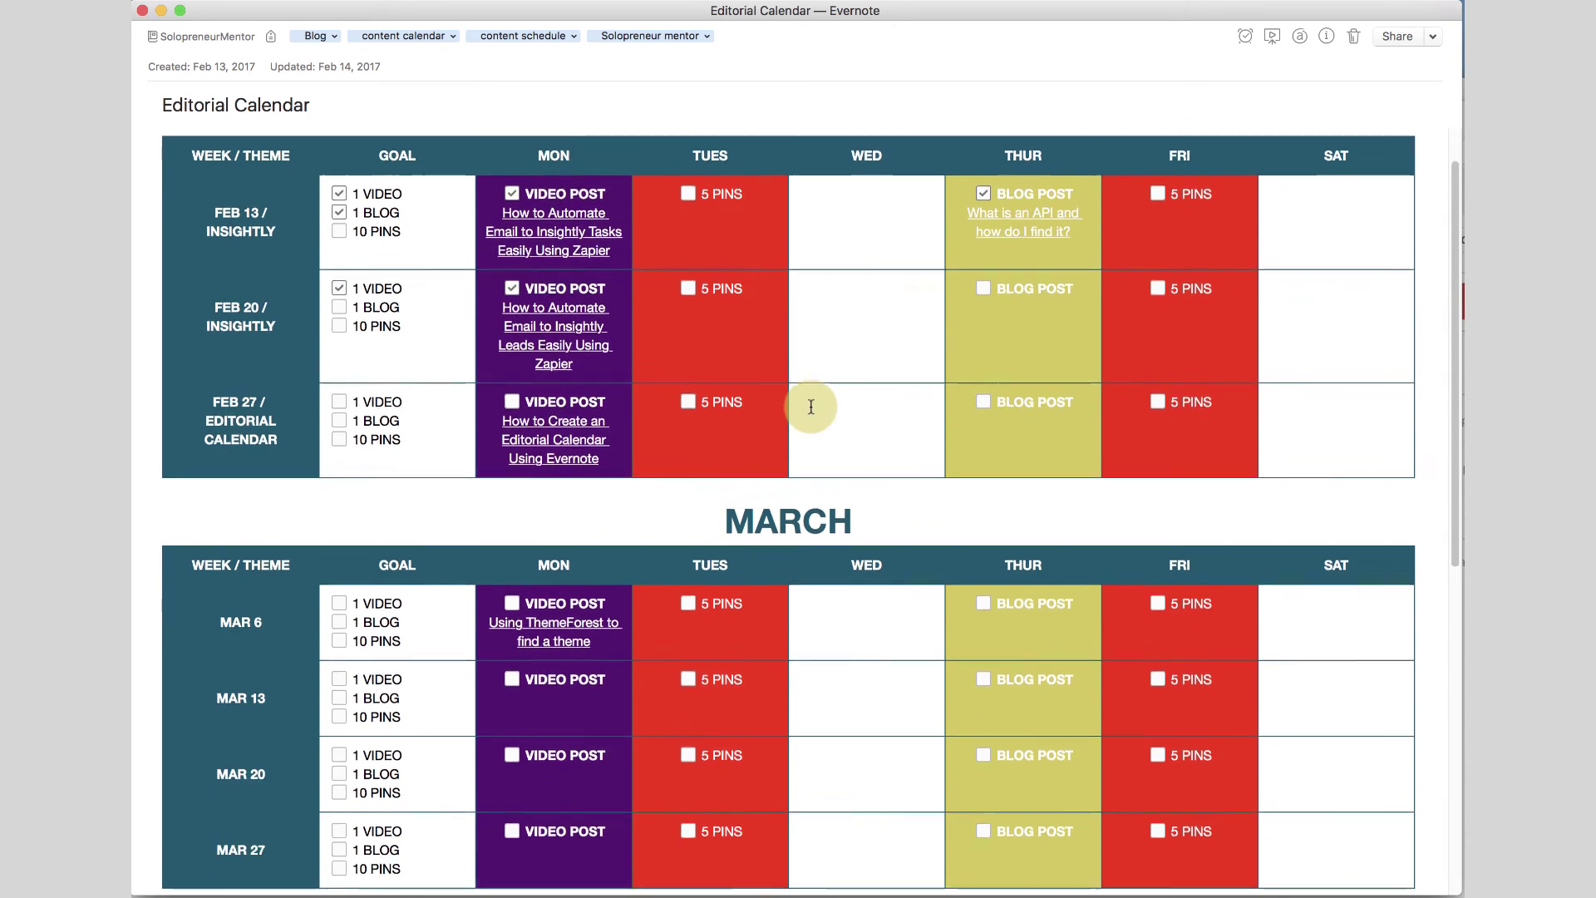
scroll(811, 407, down, 10)
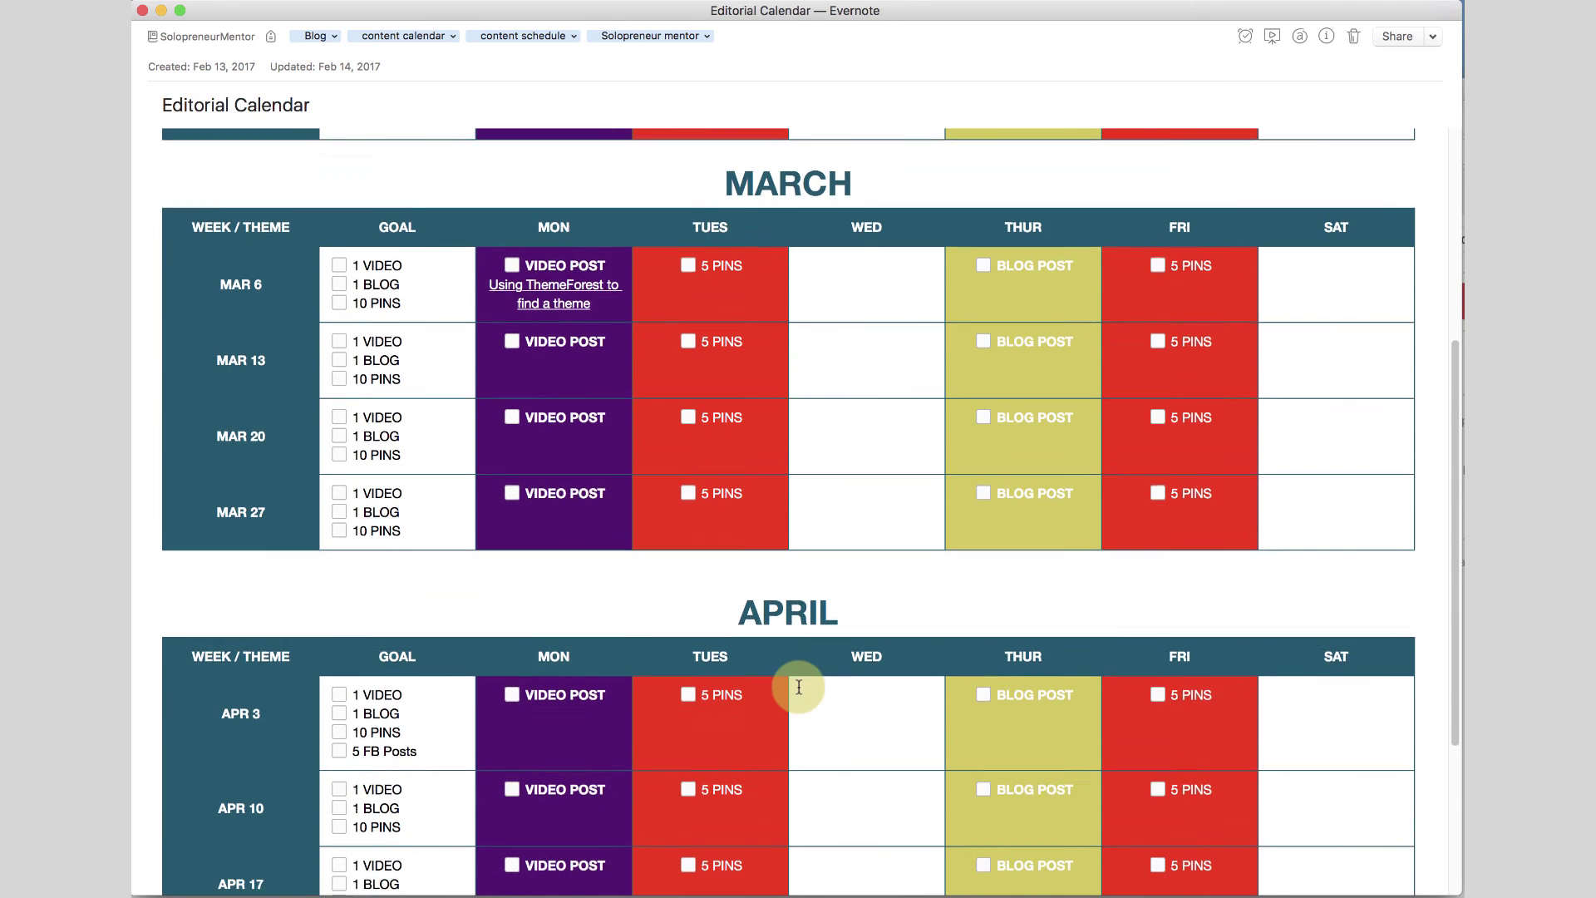
scroll(882, 680, down, 2)
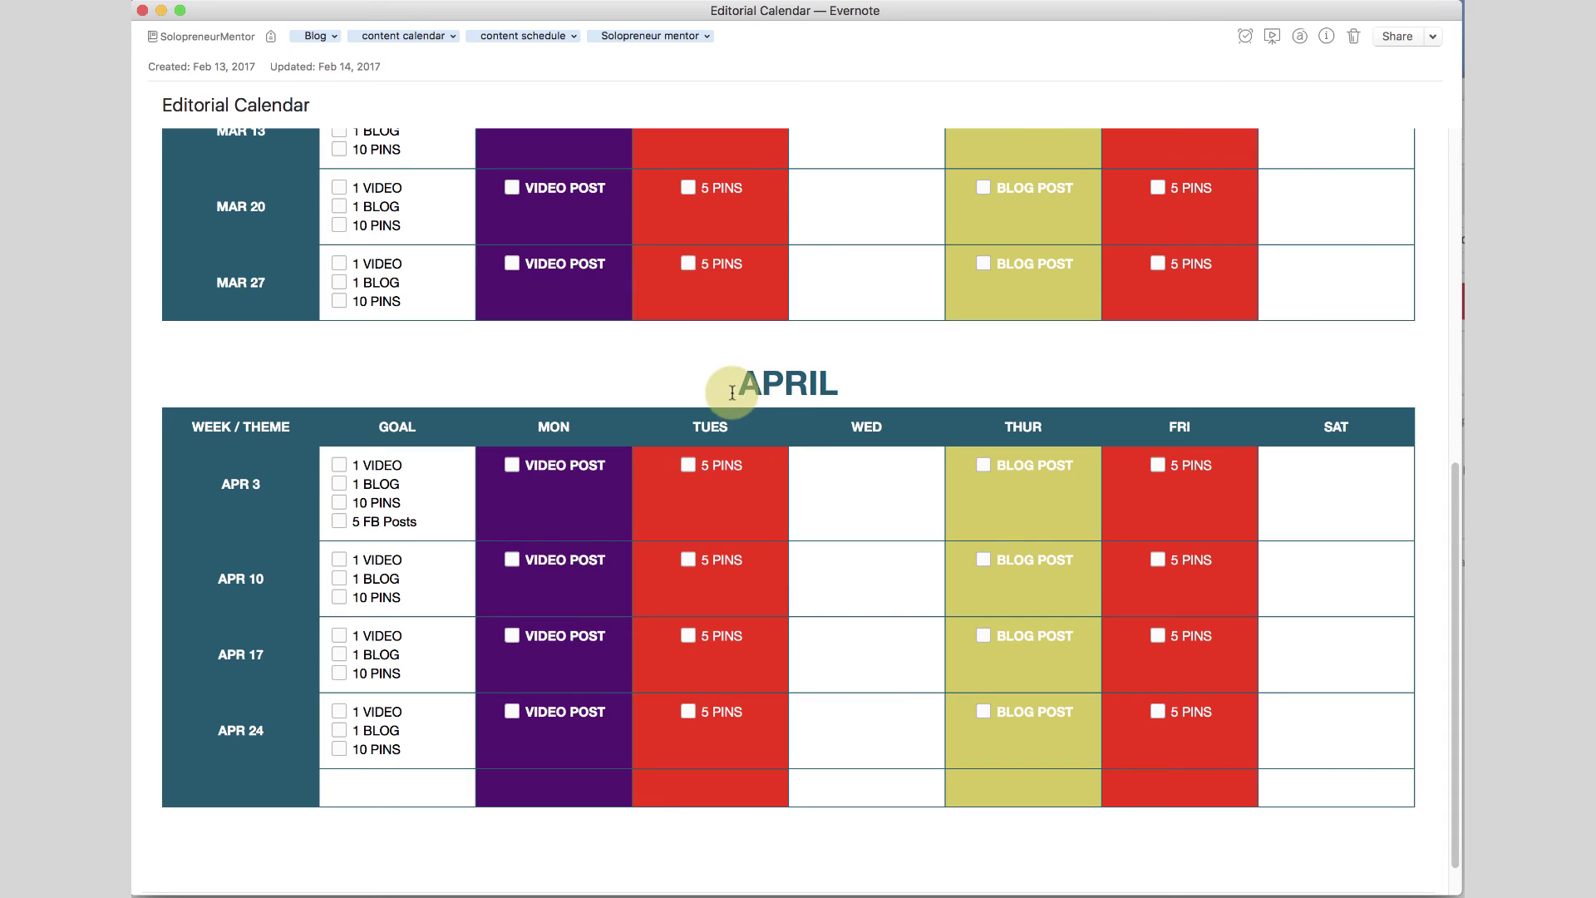
drag(737, 383, 1169, 840)
click(1173, 844)
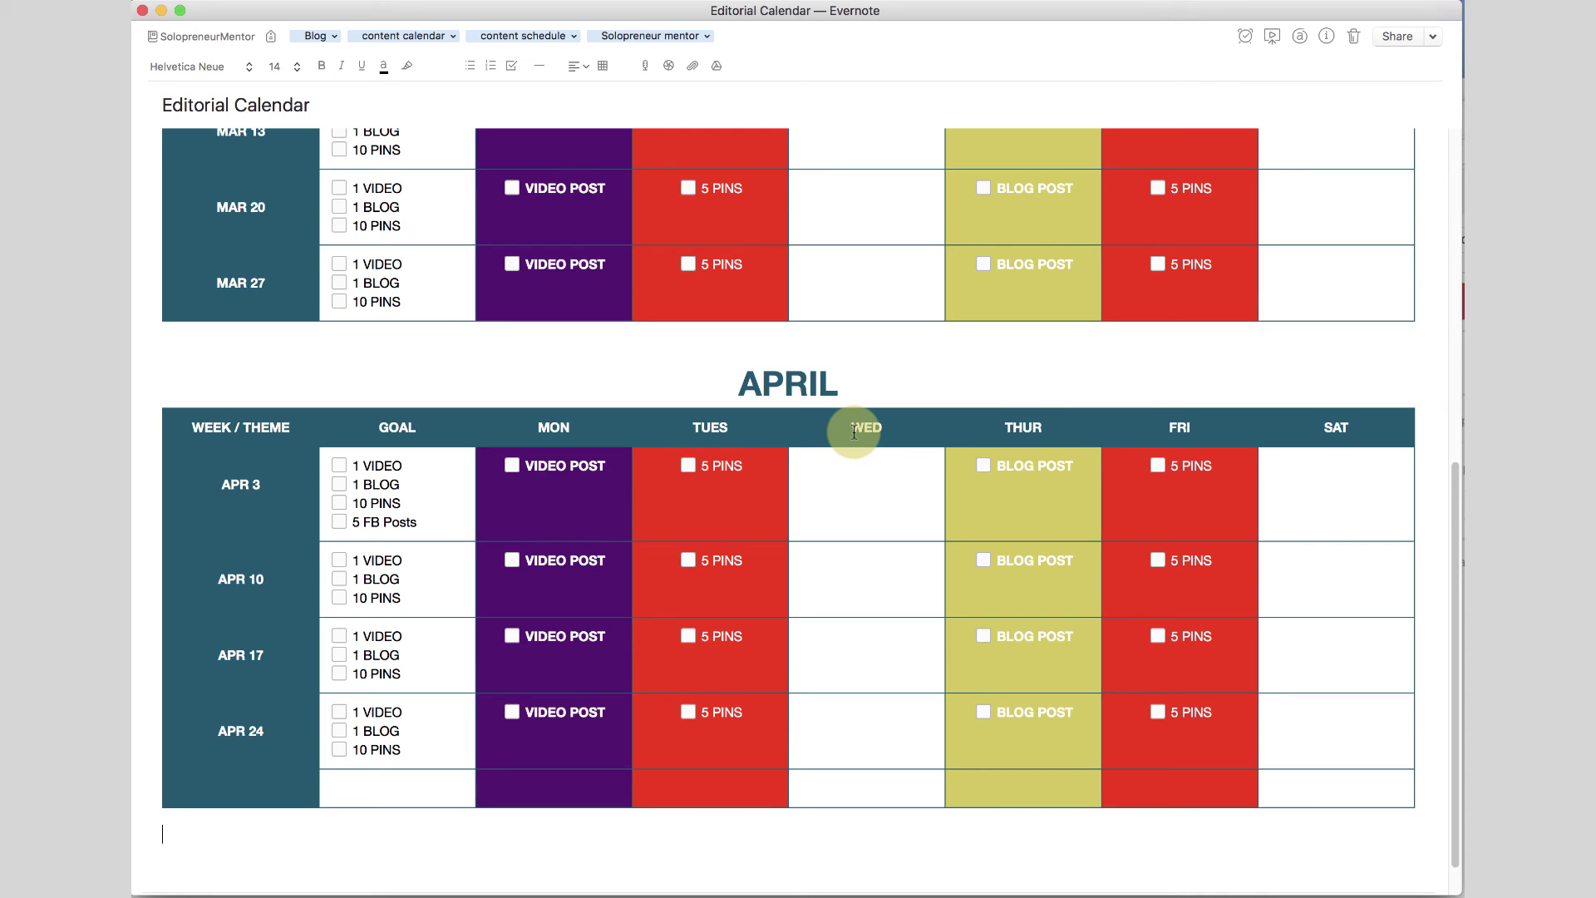
scroll(856, 416, up, 5)
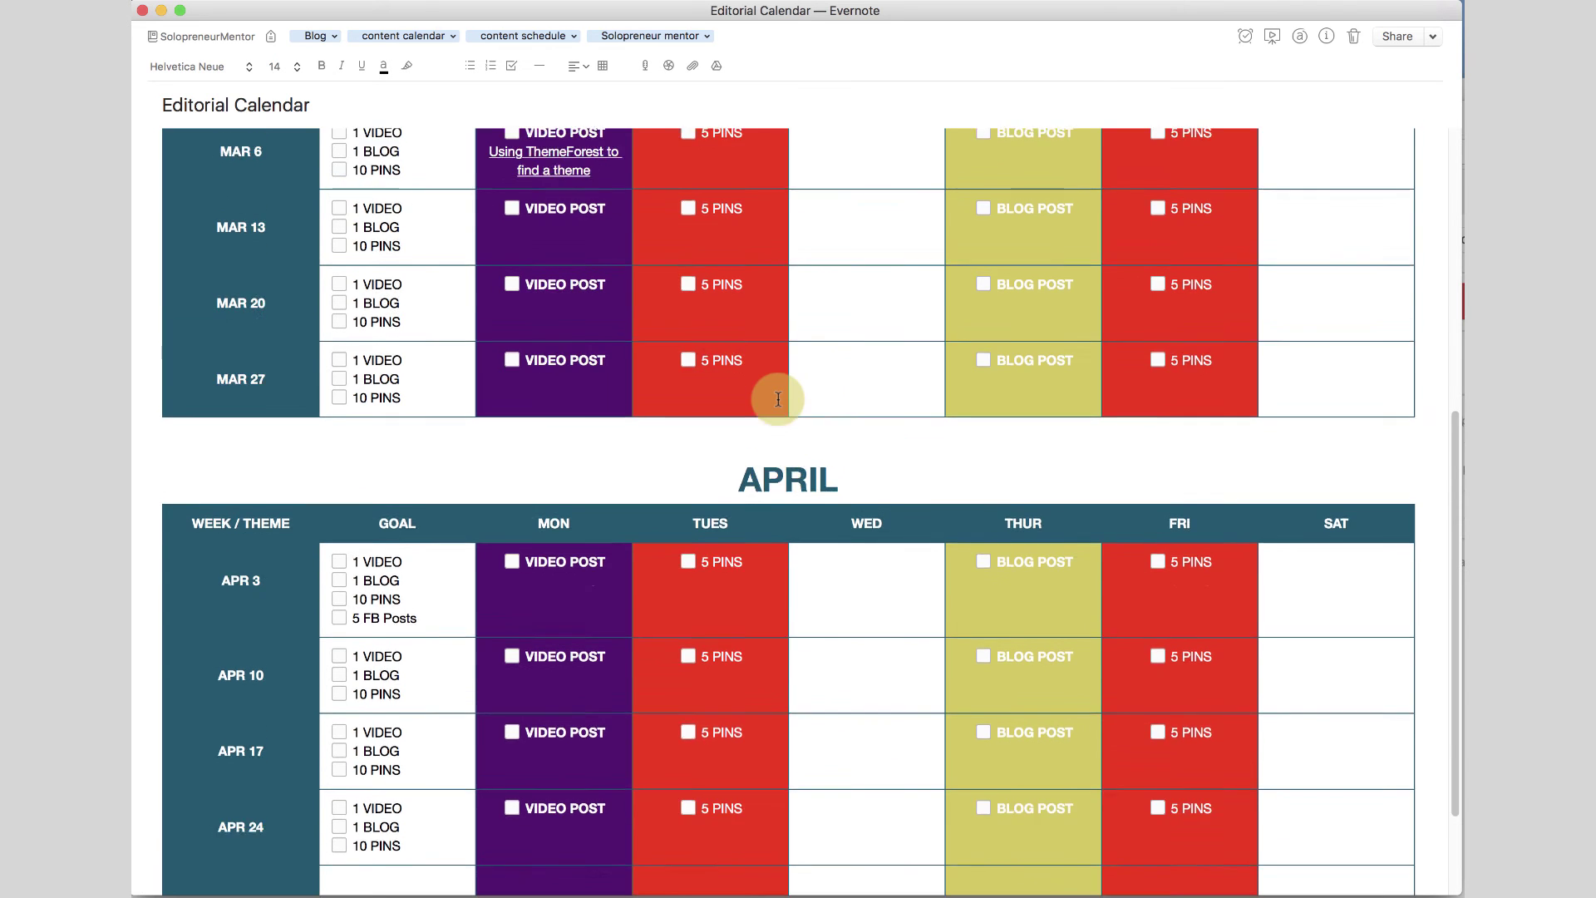
scroll(597, 350, up, 4)
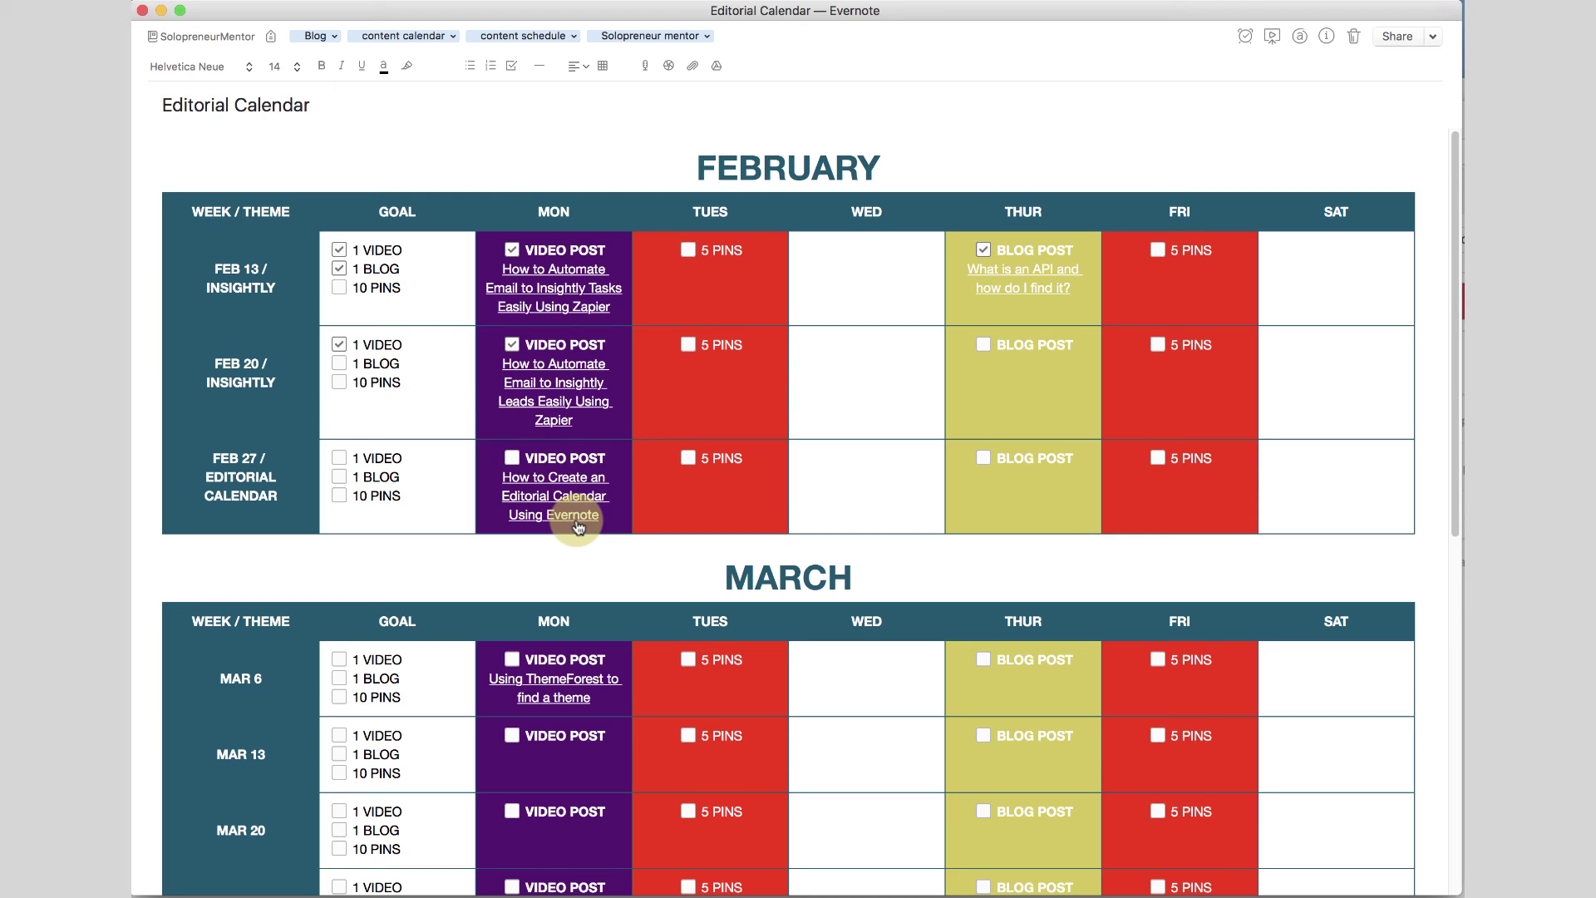
scroll(730, 615, down, 5)
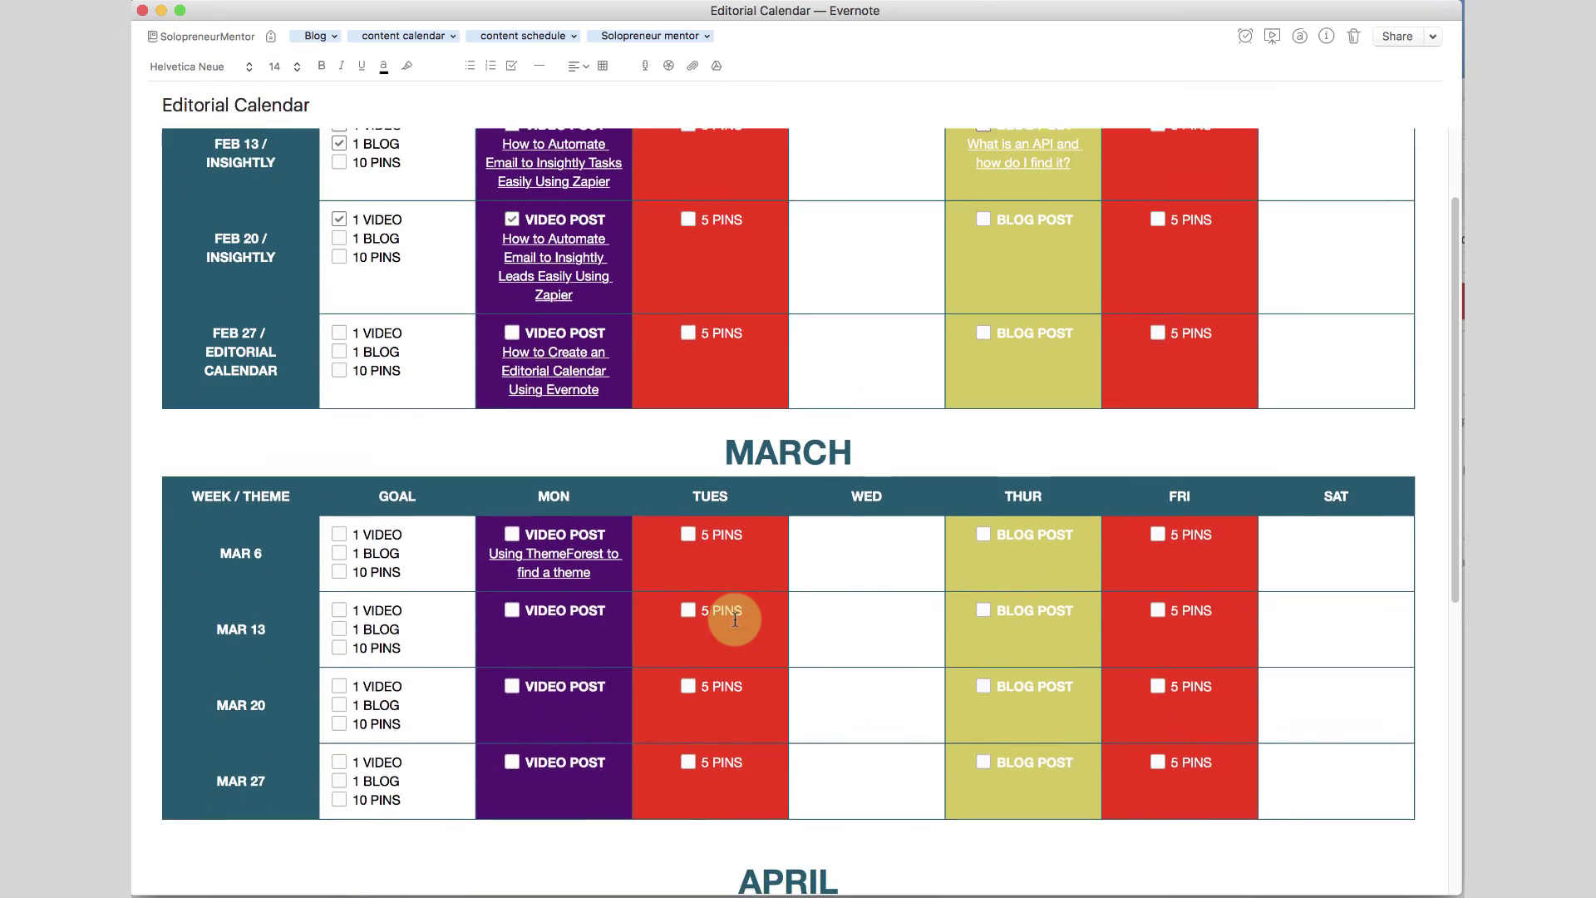
scroll(735, 620, down, 3)
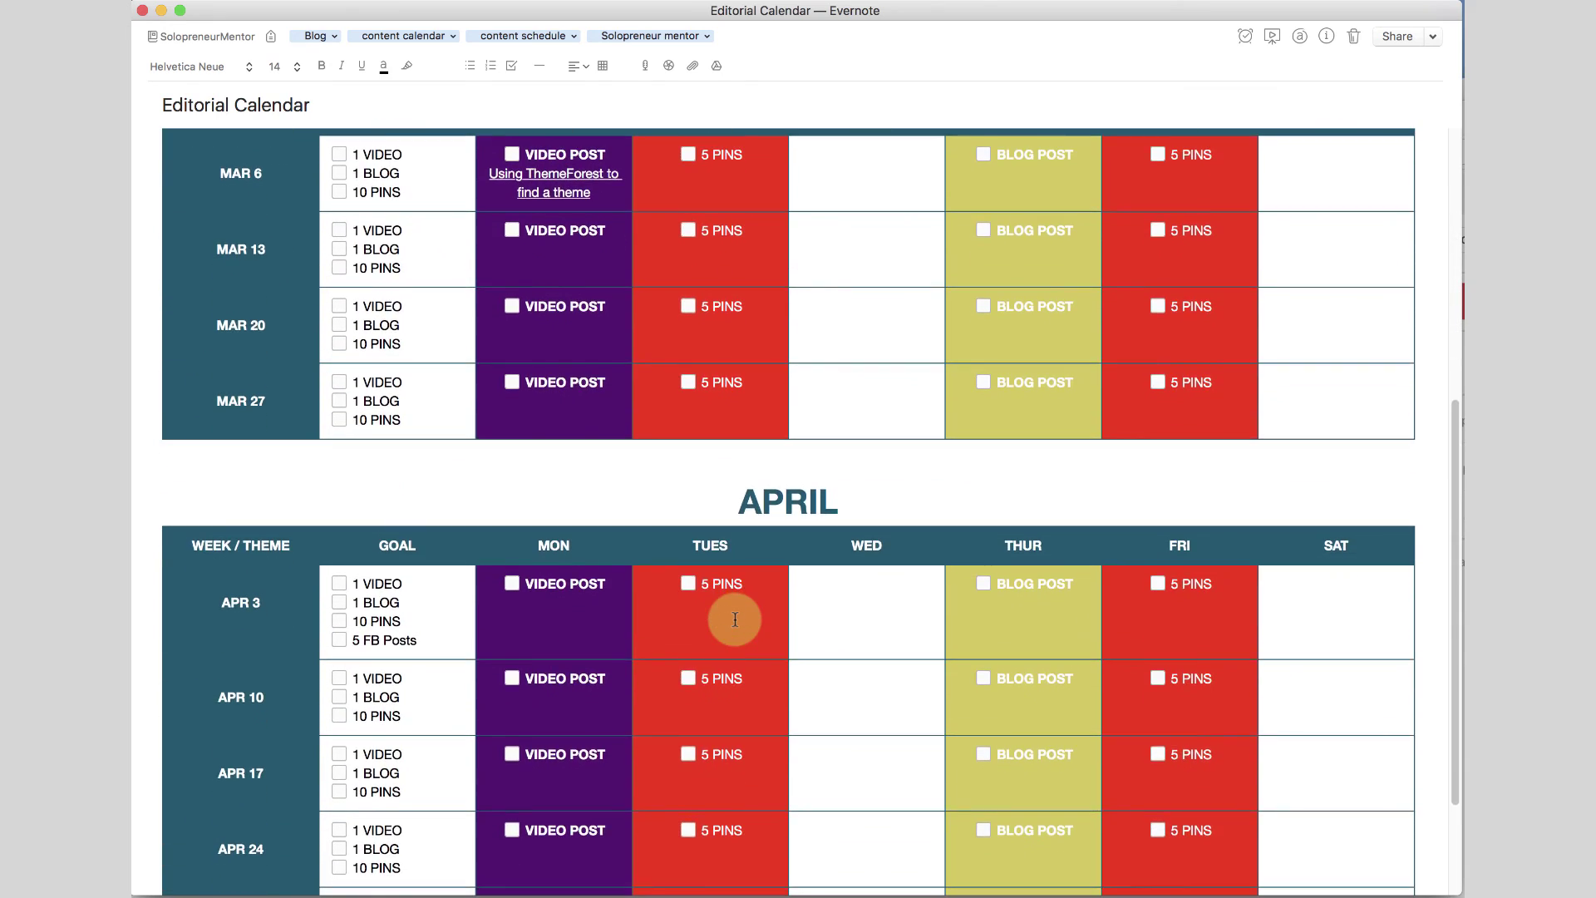
scroll(735, 620, up, 6)
scroll(735, 620, up, 2)
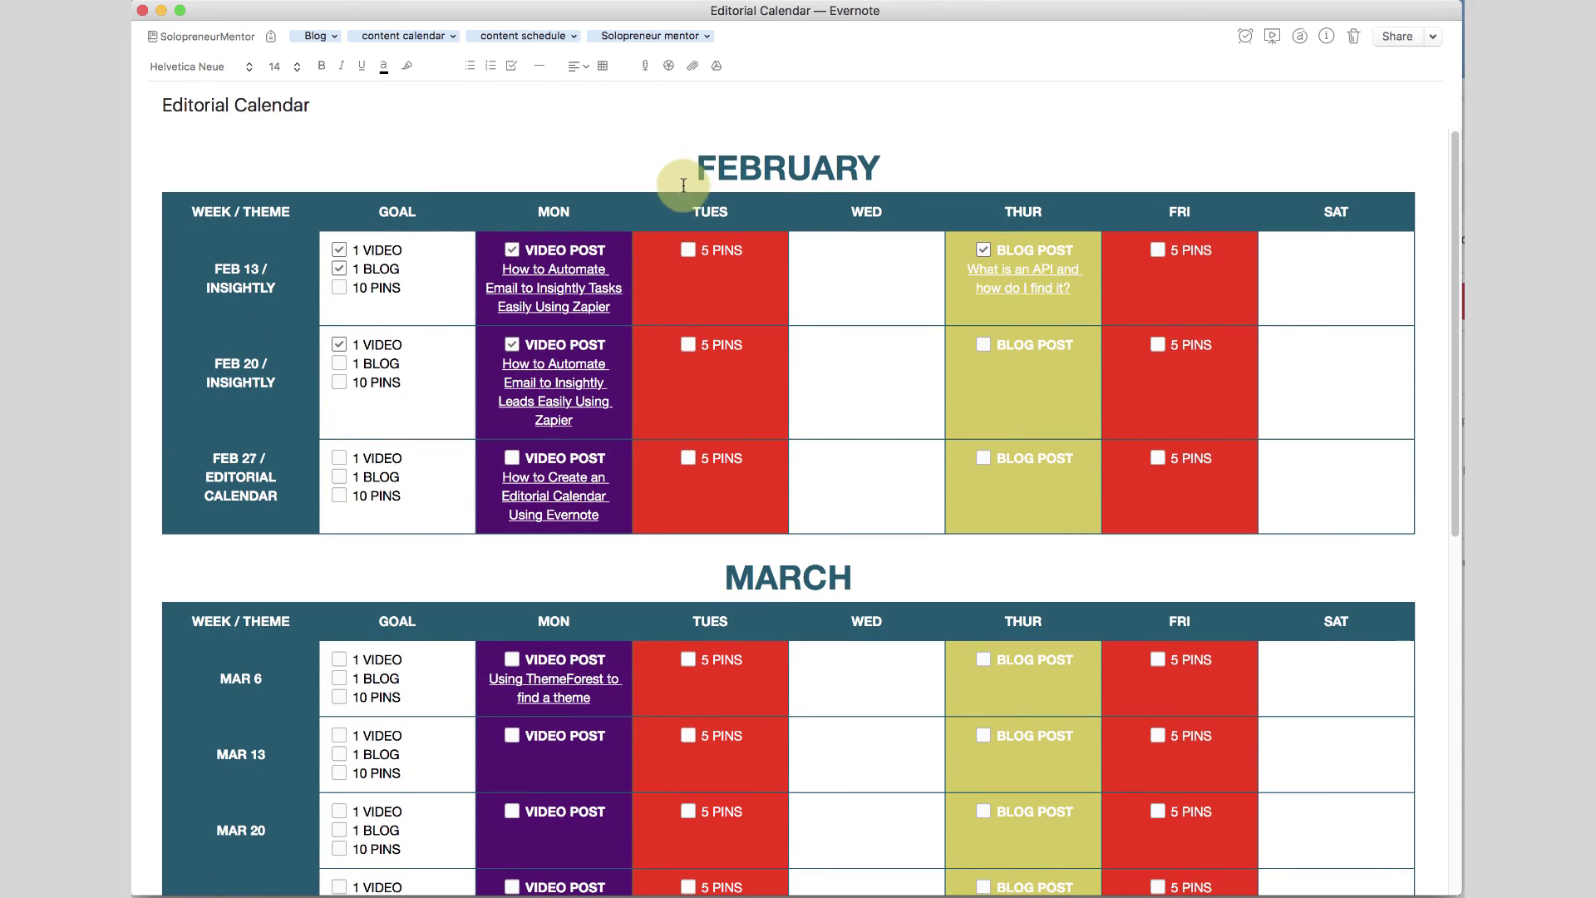
- Highlight the February heading with its weekly table as one block and check the space below the April table
drag(697, 166, 1023, 566)
click(1023, 565)
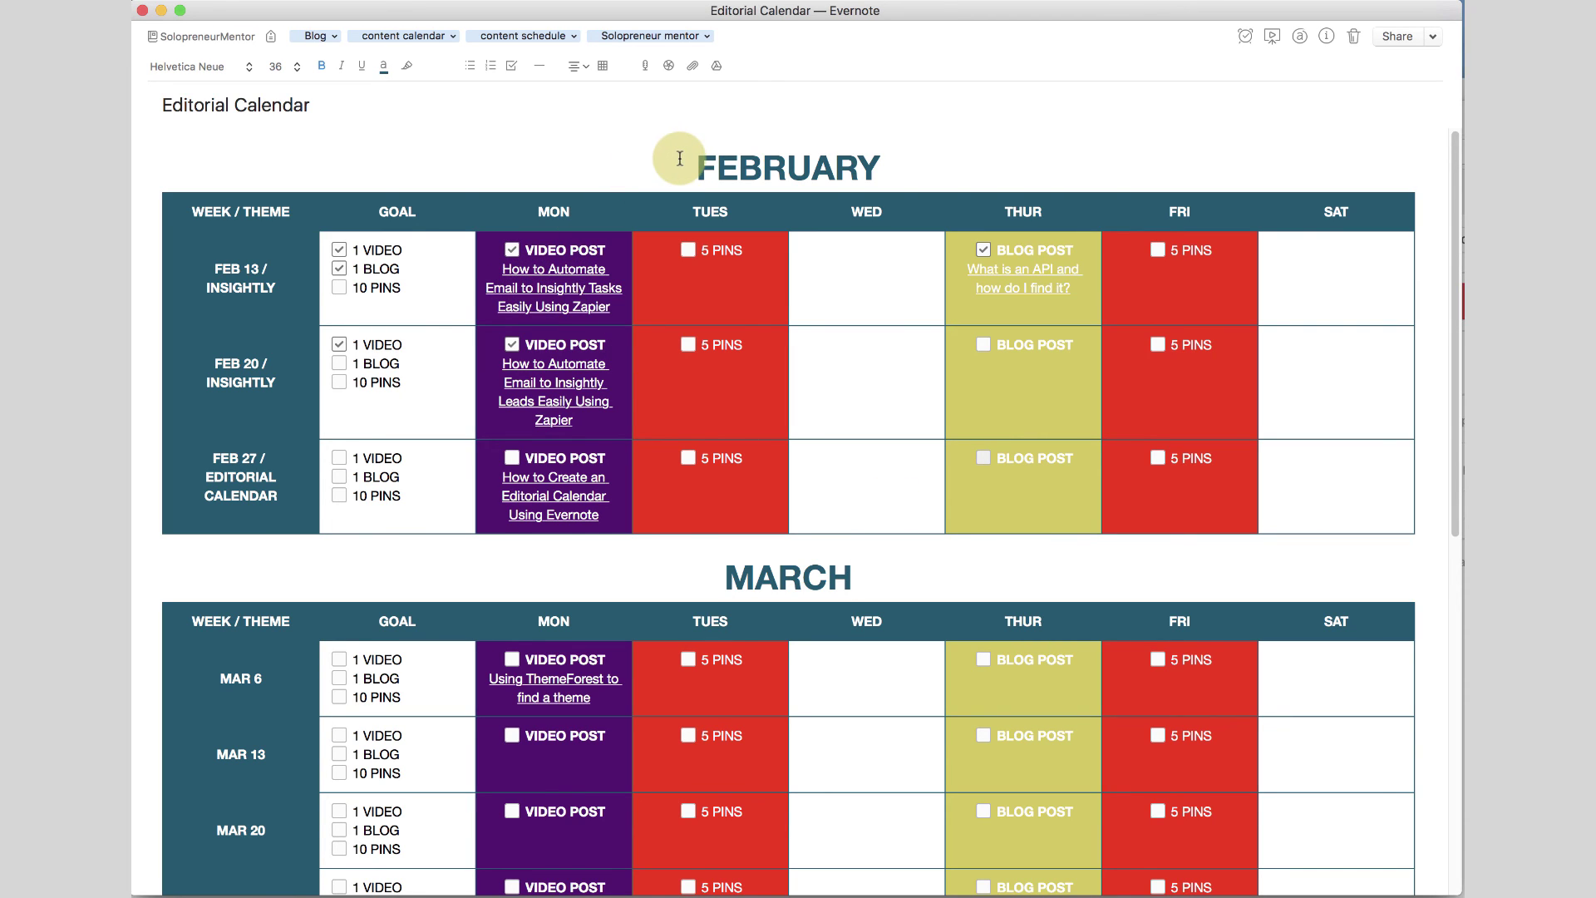
drag(661, 151, 925, 536)
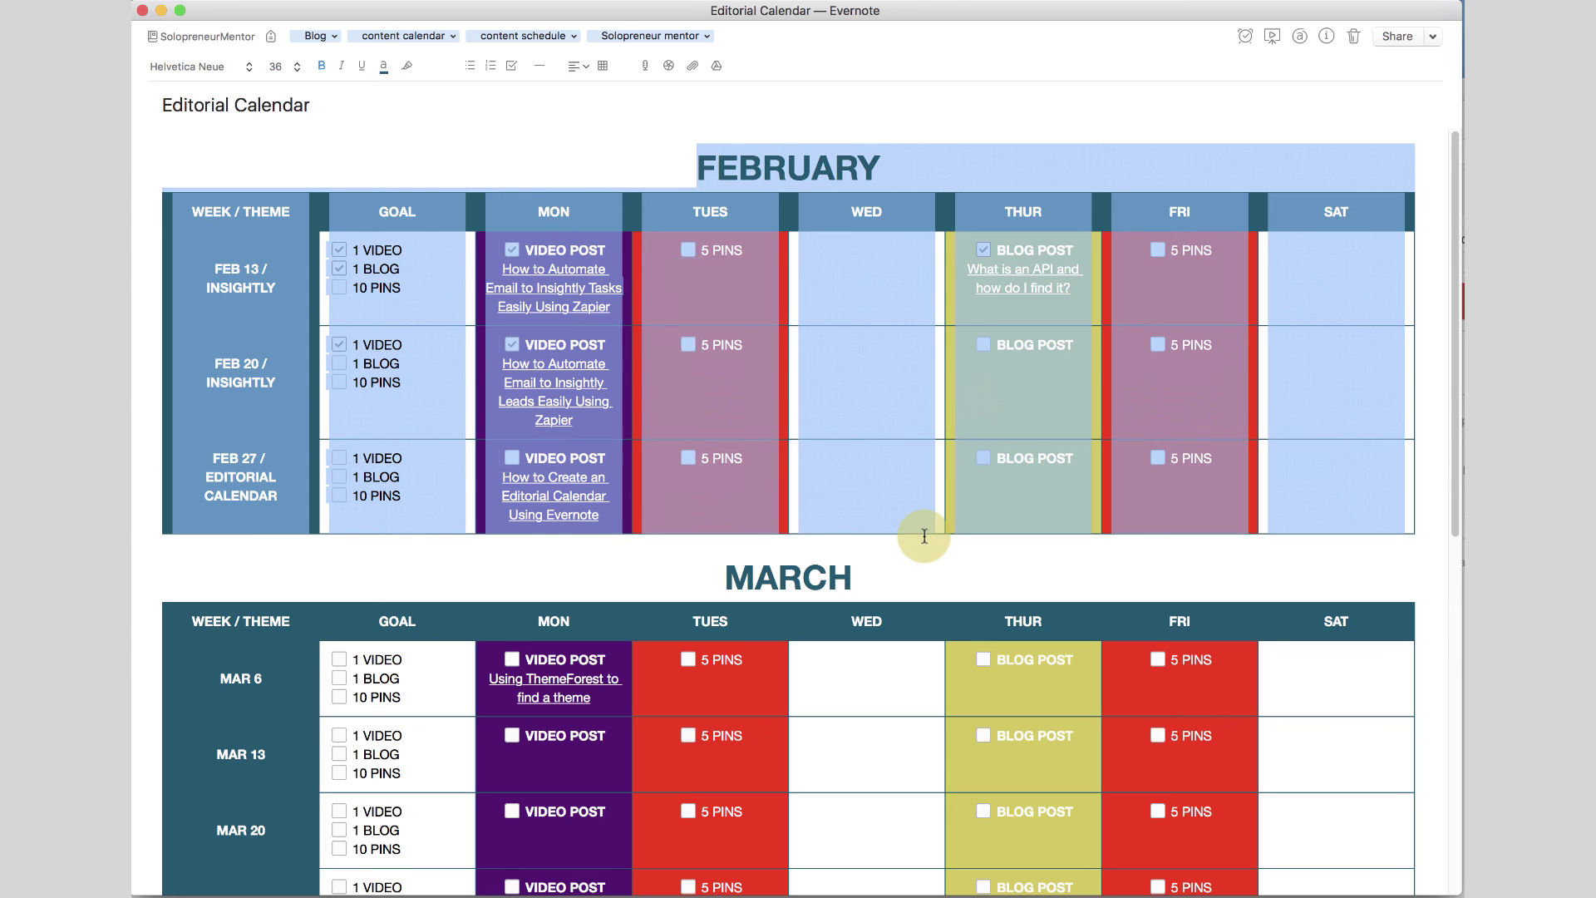
scroll(924, 536, down, 10)
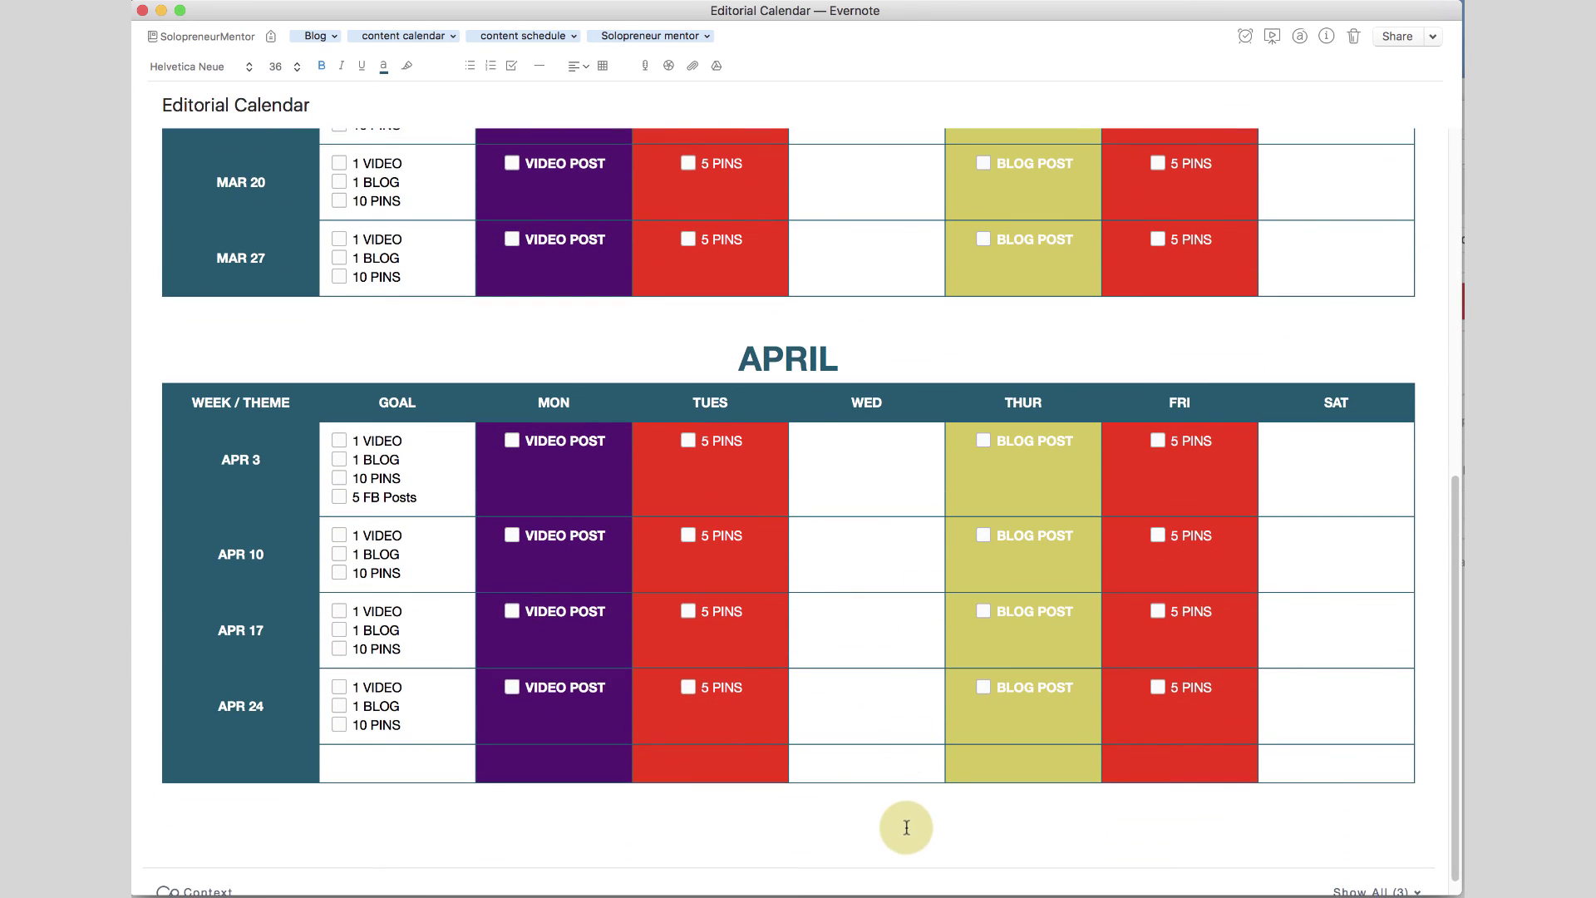
scroll(906, 829, up, 10)
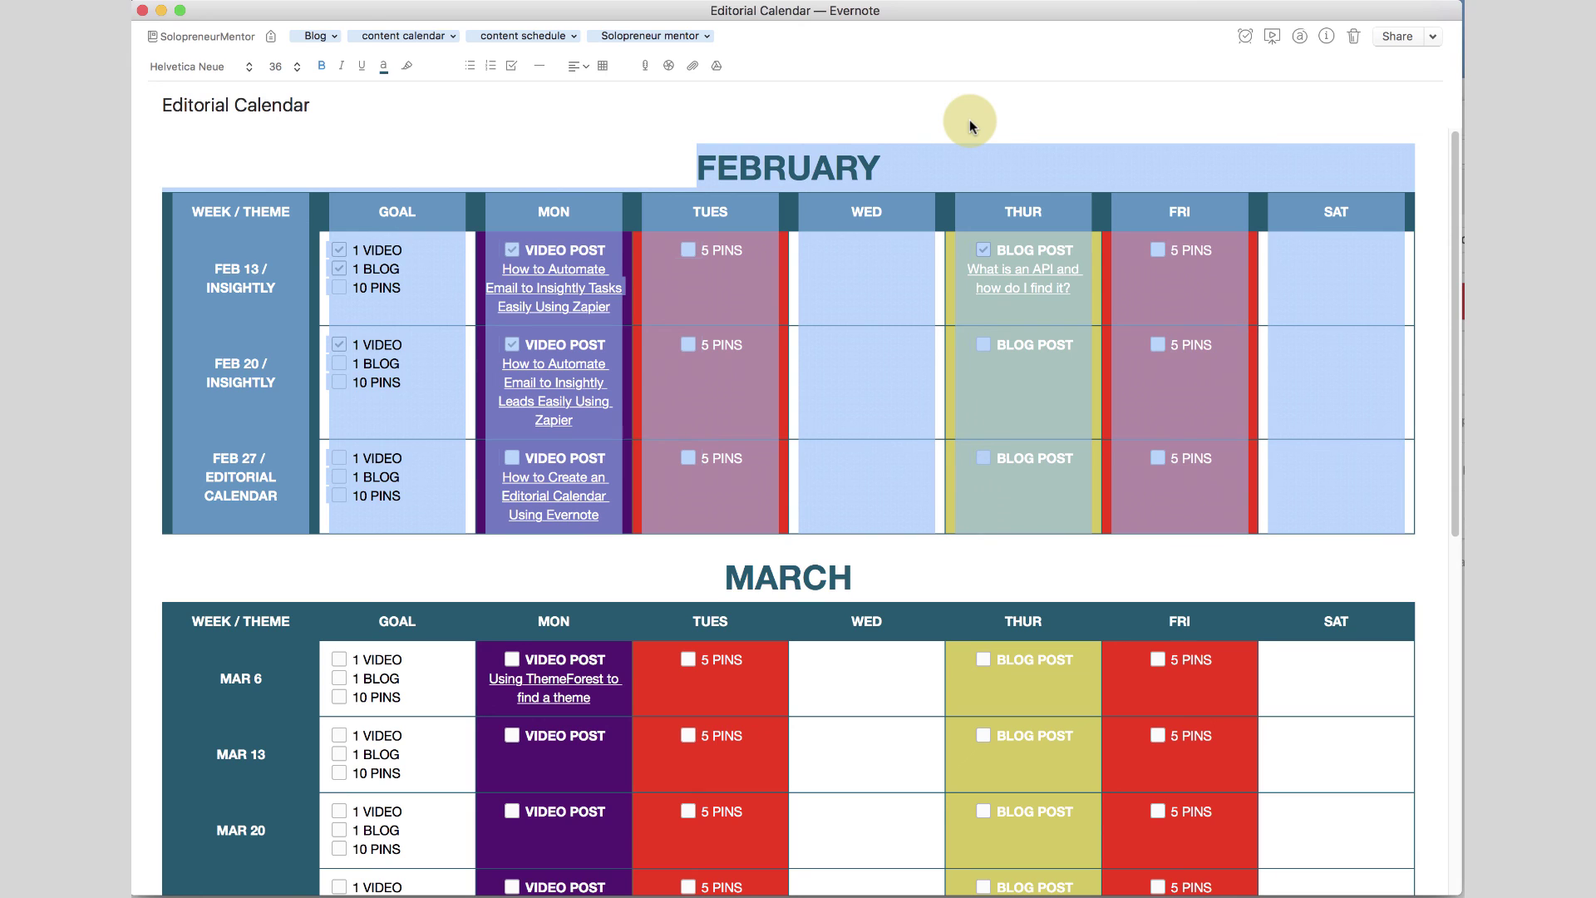
click(901, 163)
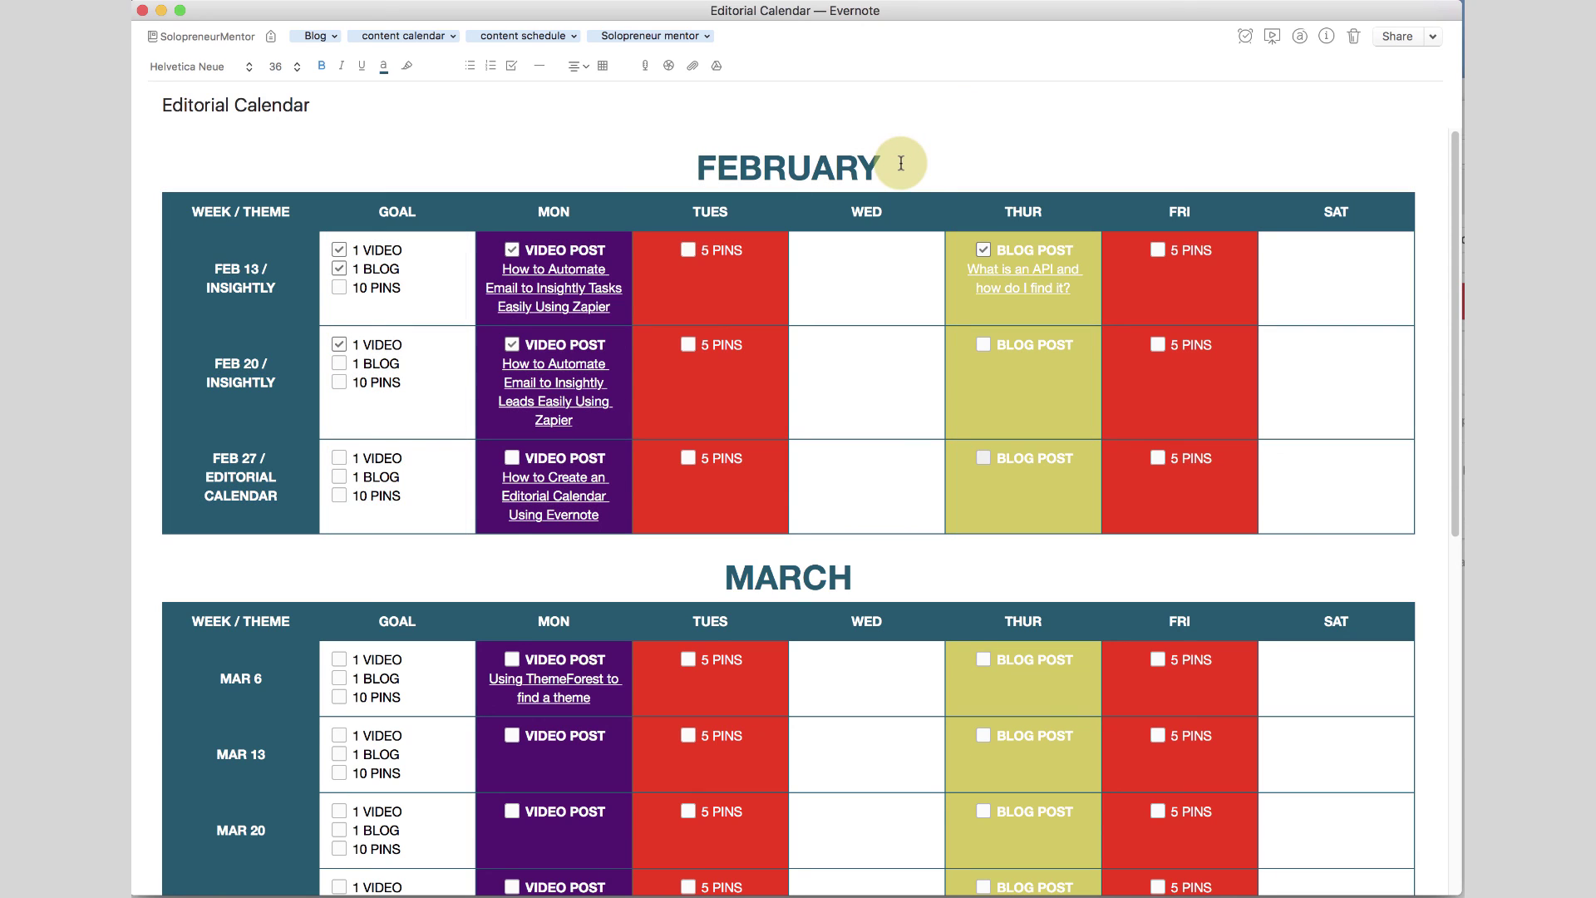